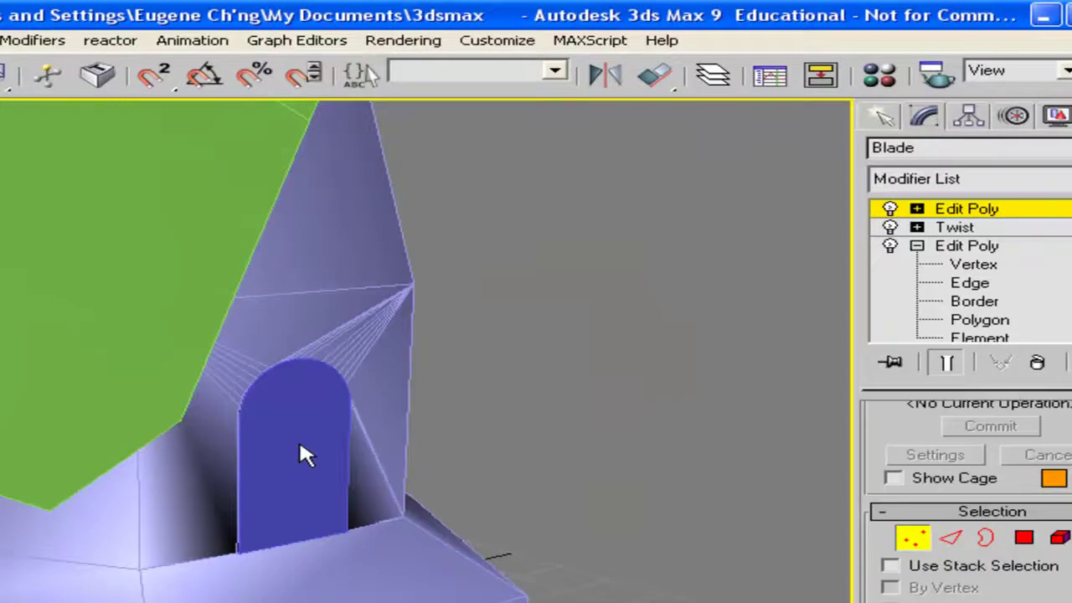
Select the door and add a Bitmap map to the diffuse channel of material 02 - Default.
{"action": "left_click", "coordinate": [574, 311]}
{"action": "left_click", "coordinate": [335, 469]}
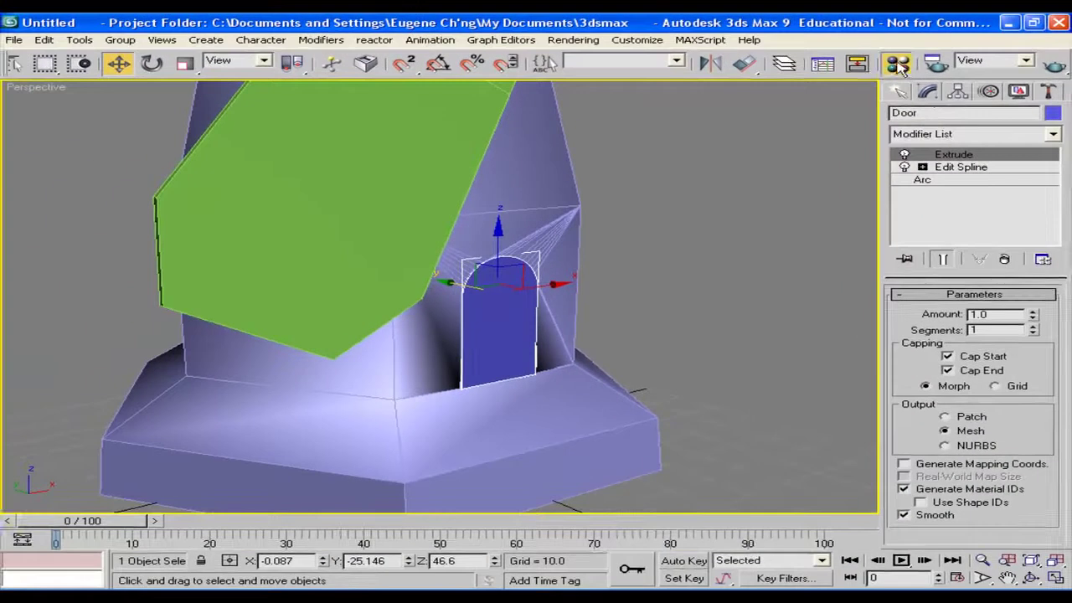
{"action": "left_click", "coordinate": [898, 65]}
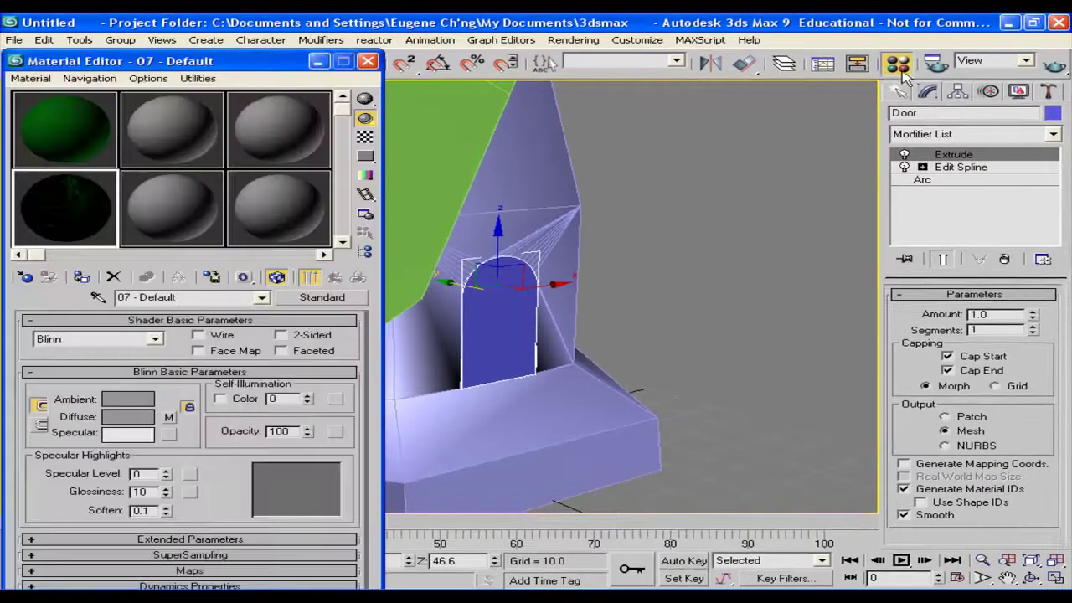
{"action": "left_click", "coordinate": [166, 151]}
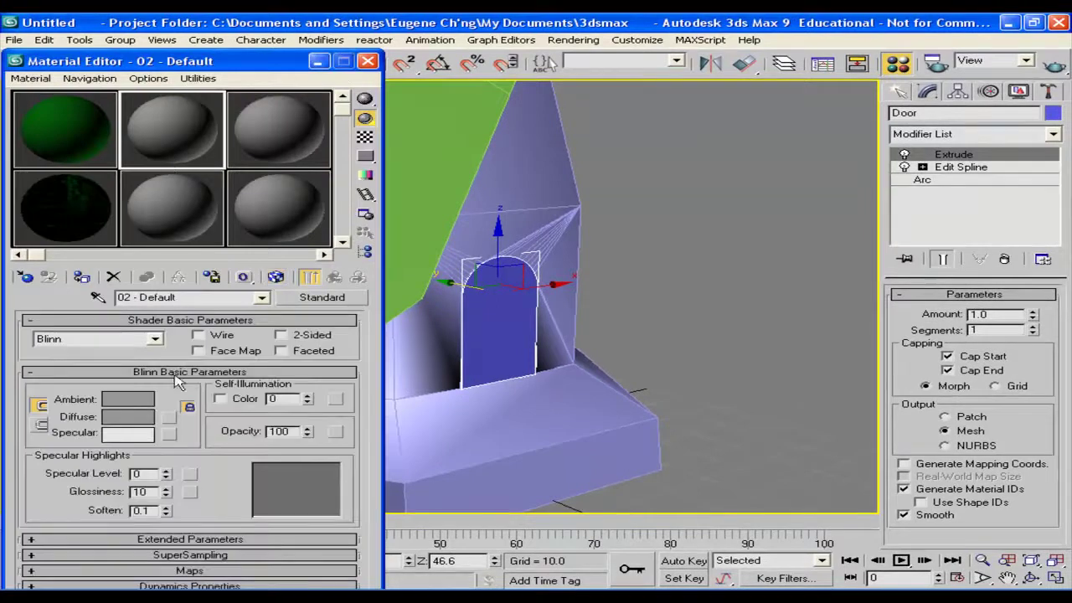
{"action": "left_click", "coordinate": [170, 418]}
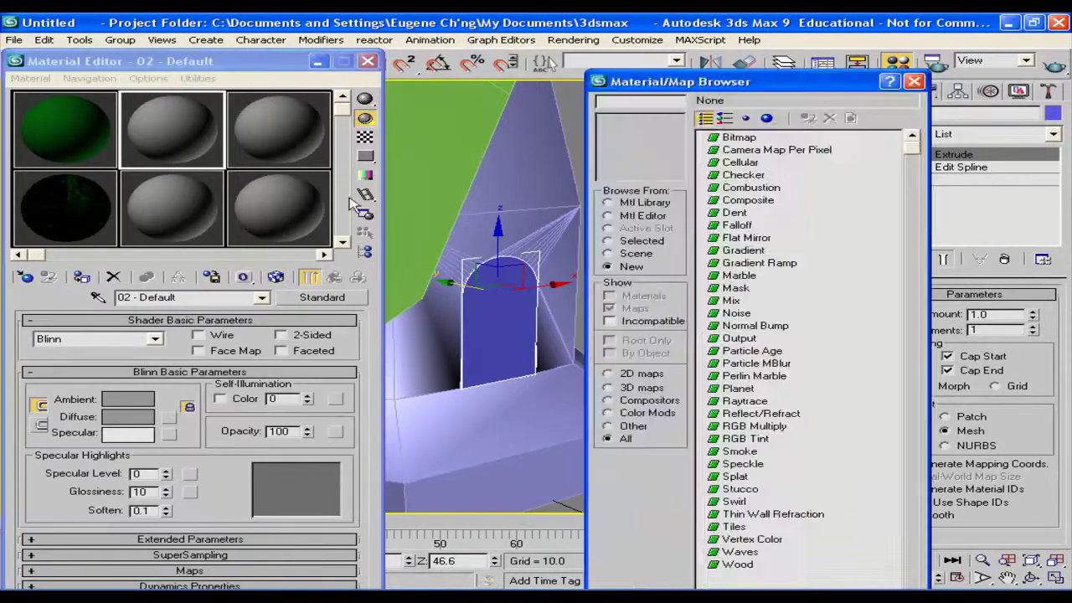
{"action": "double_click", "coordinate": [739, 138]}
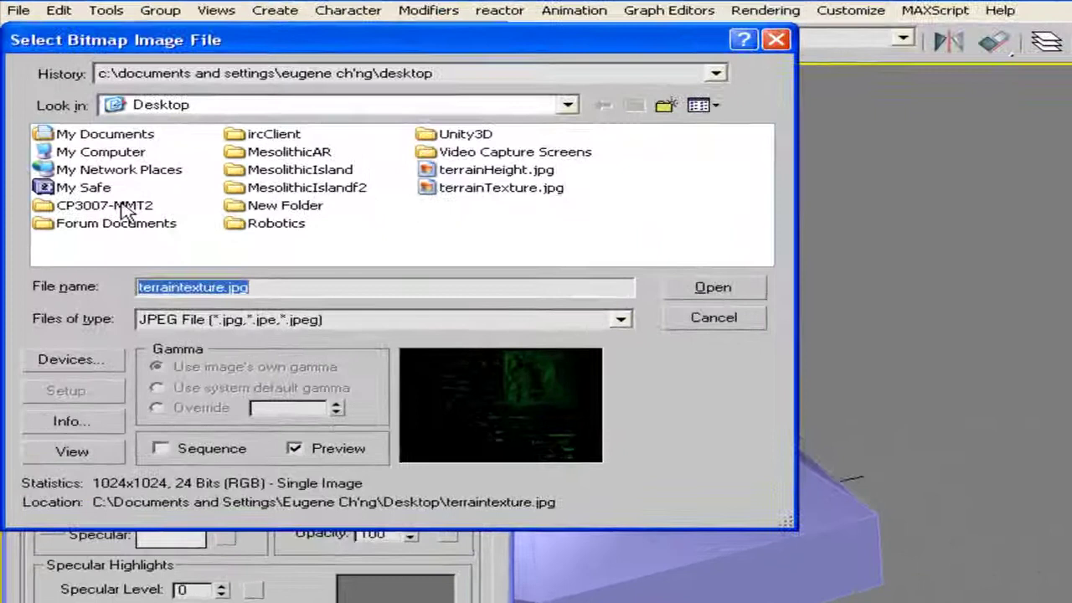
Load Rustic_Door_202b.jpg from the CP3007-MMT2 Textures folder as the door's diffuse bitmap, browsing with thumbnails.
{"action": "double_click", "coordinate": [117, 207]}
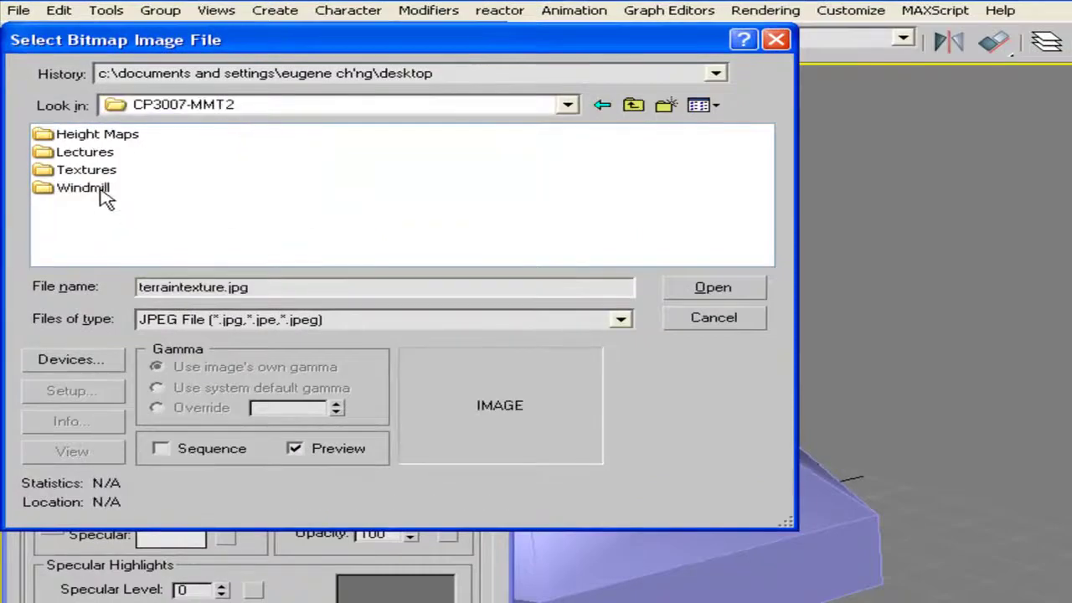
{"action": "double_click", "coordinate": [87, 170]}
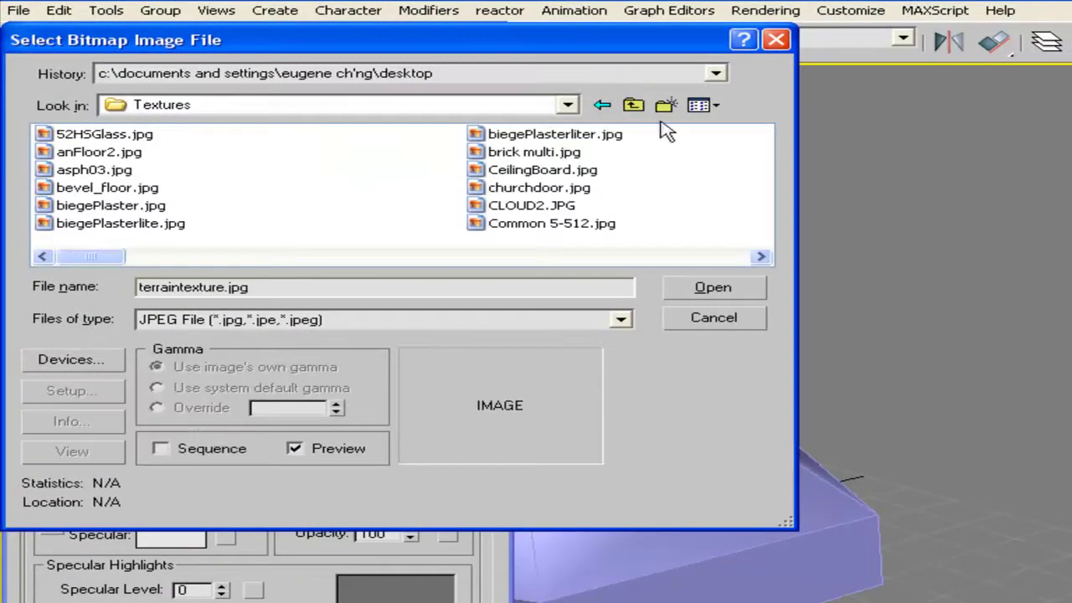
{"action": "left_click", "coordinate": [700, 104]}
{"action": "left_click", "coordinate": [729, 126]}
{"action": "left_click_drag", "start_coordinate": [760, 154], "coordinate": [735, 222]}
{"action": "double_click", "coordinate": [117, 165]}
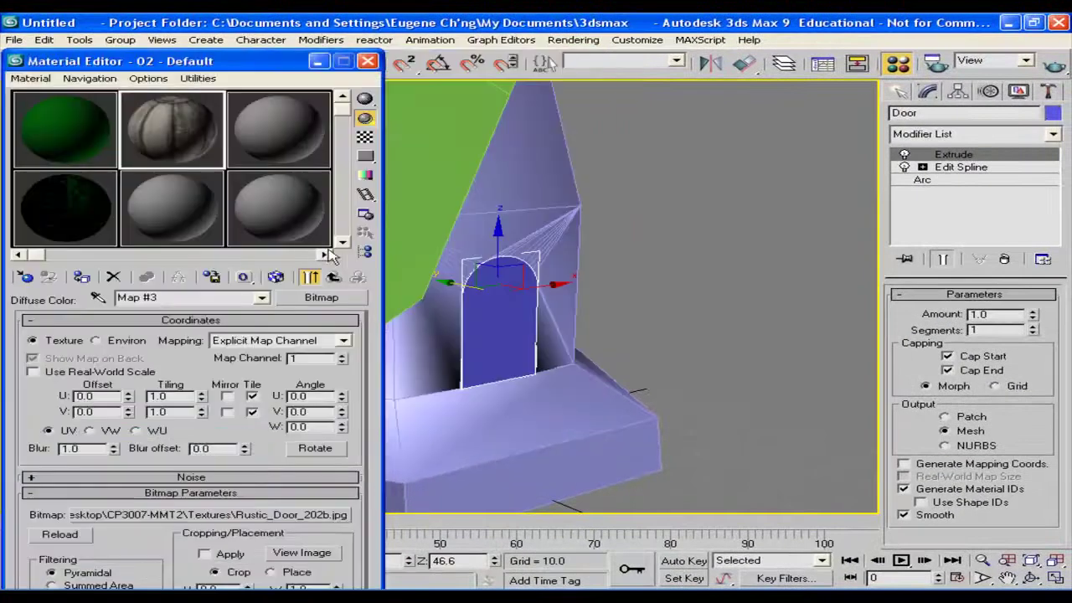
Assign the rustic door material to the selected door and show its map in the viewport.
{"action": "left_click", "coordinate": [333, 278]}
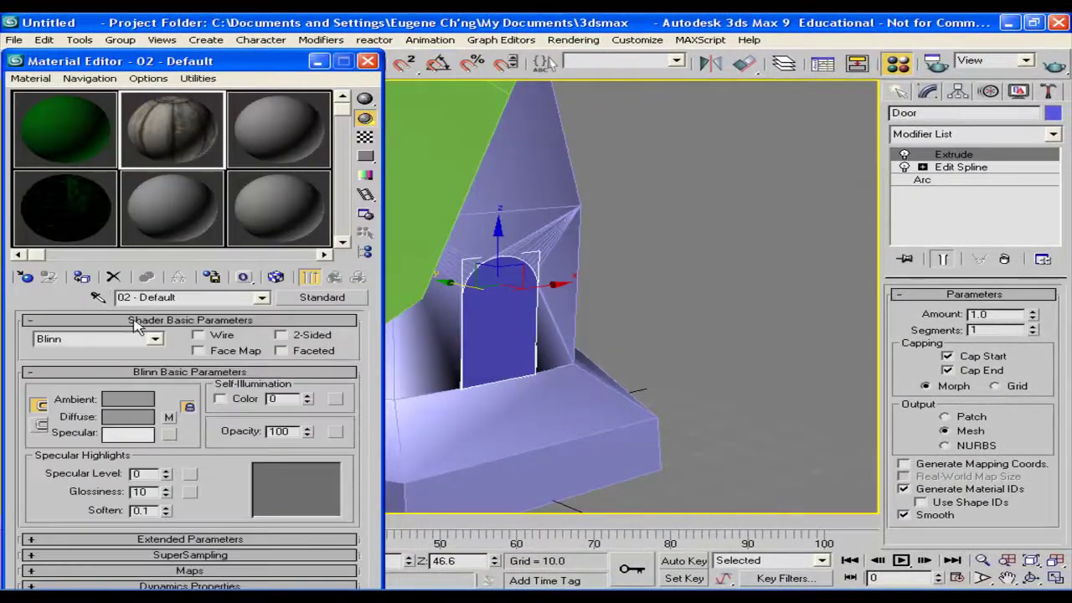
{"action": "left_click", "coordinate": [82, 279]}
{"action": "left_click", "coordinate": [276, 279]}
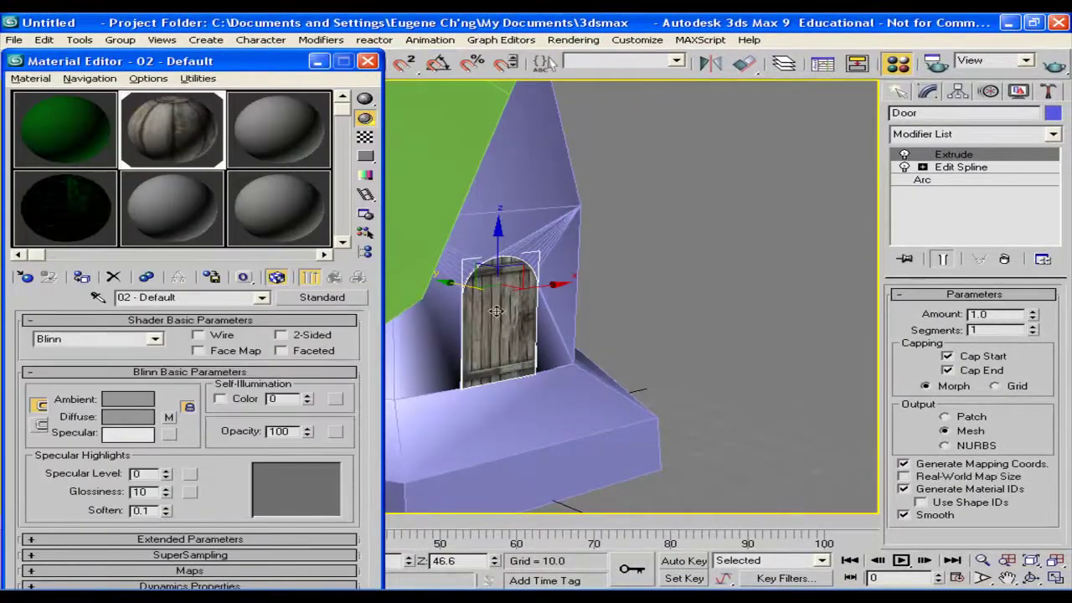
Examine the wood texture on the door up close and within the whole windmill.
{"action": "middle_click_drag", "start_coordinate": [505, 305], "coordinate": [574, 292], "text": "alt"}
{"action": "scroll", "coordinate": [573, 292], "scroll_direction": "up", "scroll_amount": 6}
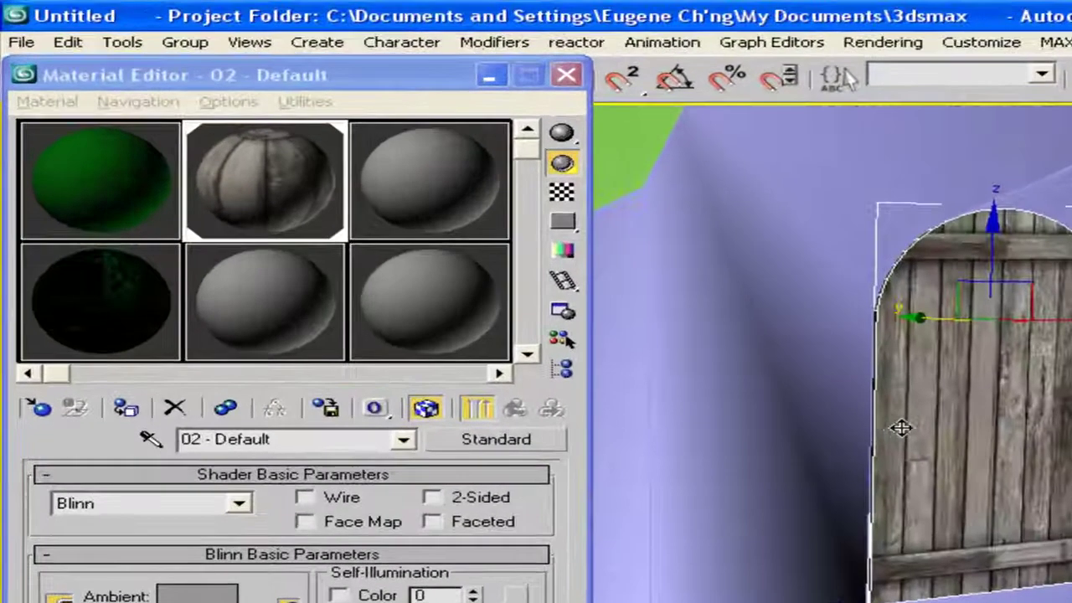
{"action": "scroll", "coordinate": [880, 428], "scroll_direction": "down", "scroll_amount": 4}
{"action": "middle_click_drag", "start_coordinate": [878, 424], "coordinate": [862, 419]}
{"action": "scroll", "coordinate": [861, 418], "scroll_direction": "down", "scroll_amount": 1}
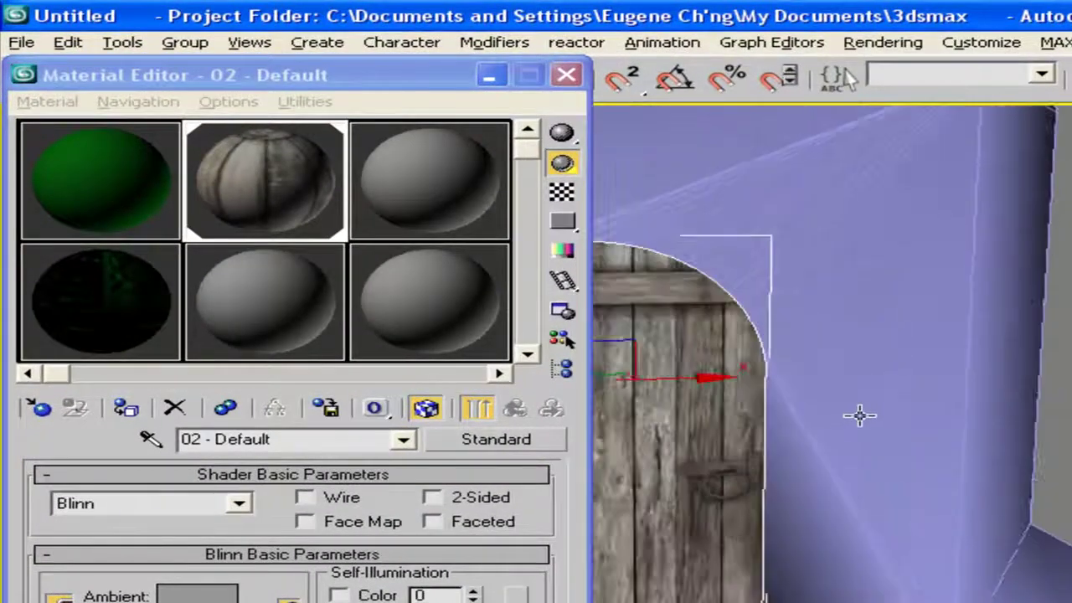
{"action": "scroll", "coordinate": [859, 416], "scroll_direction": "down", "scroll_amount": 6}
{"action": "middle_click_drag", "start_coordinate": [754, 371], "coordinate": [809, 380], "text": "alt"}
{"action": "scroll", "coordinate": [809, 381], "scroll_direction": "down", "scroll_amount": 4}
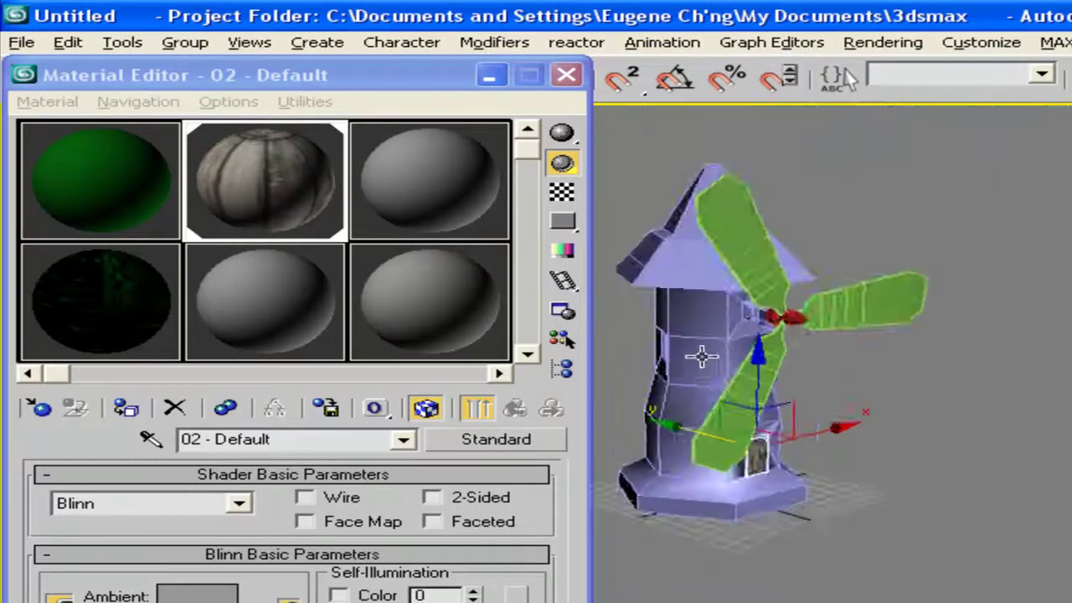
Select the upper windmill blade and add a Bitmap map to the diffuse channel of material 08 - Default.
{"action": "middle_click_drag", "start_coordinate": [702, 349], "coordinate": [931, 375], "text": "alt"}
{"action": "middle_click_drag", "start_coordinate": [837, 334], "coordinate": [789, 328], "text": "alt"}
{"action": "left_click", "coordinate": [748, 301]}
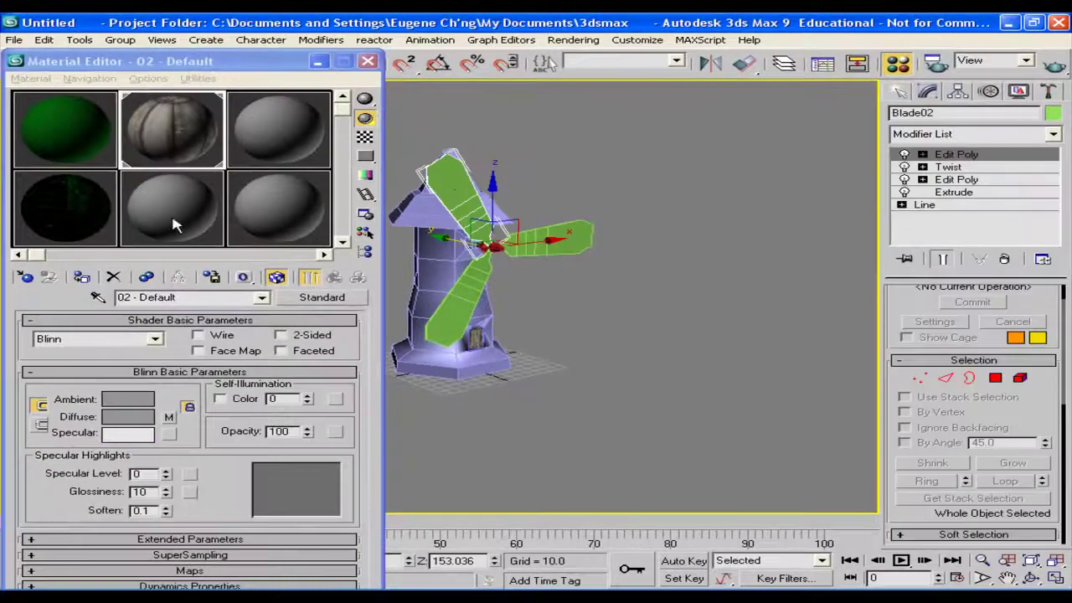
{"action": "left_click", "coordinate": [172, 224]}
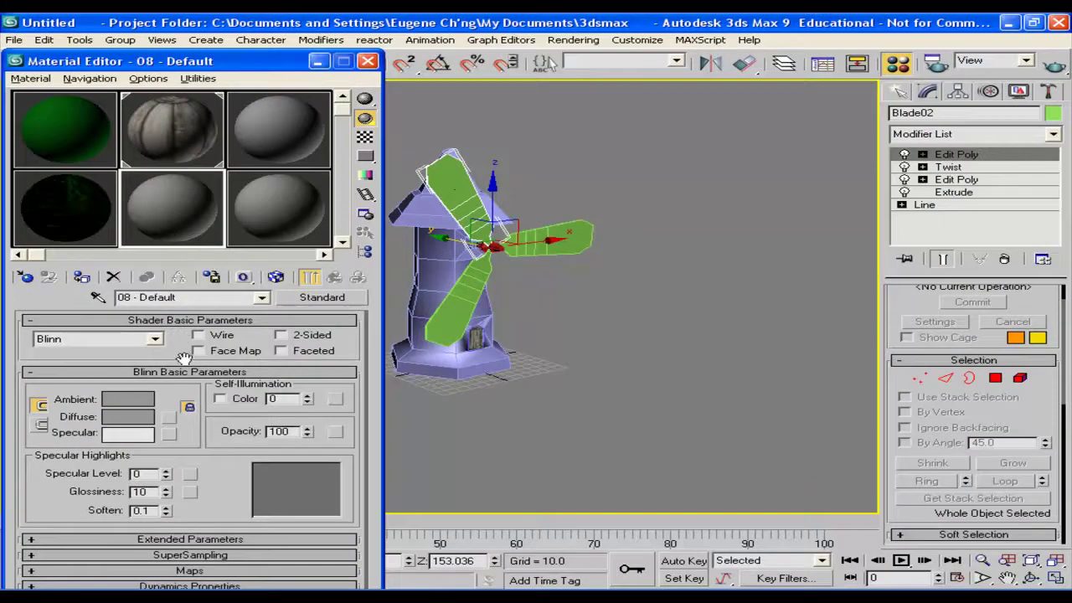
{"action": "left_click", "coordinate": [169, 418]}
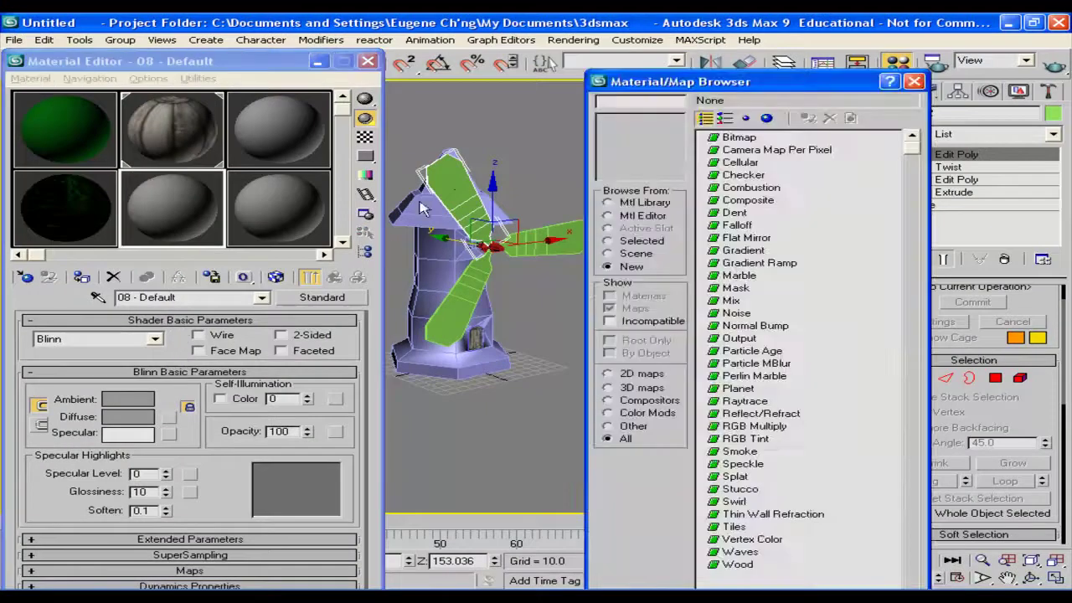
{"action": "double_click", "coordinate": [733, 139]}
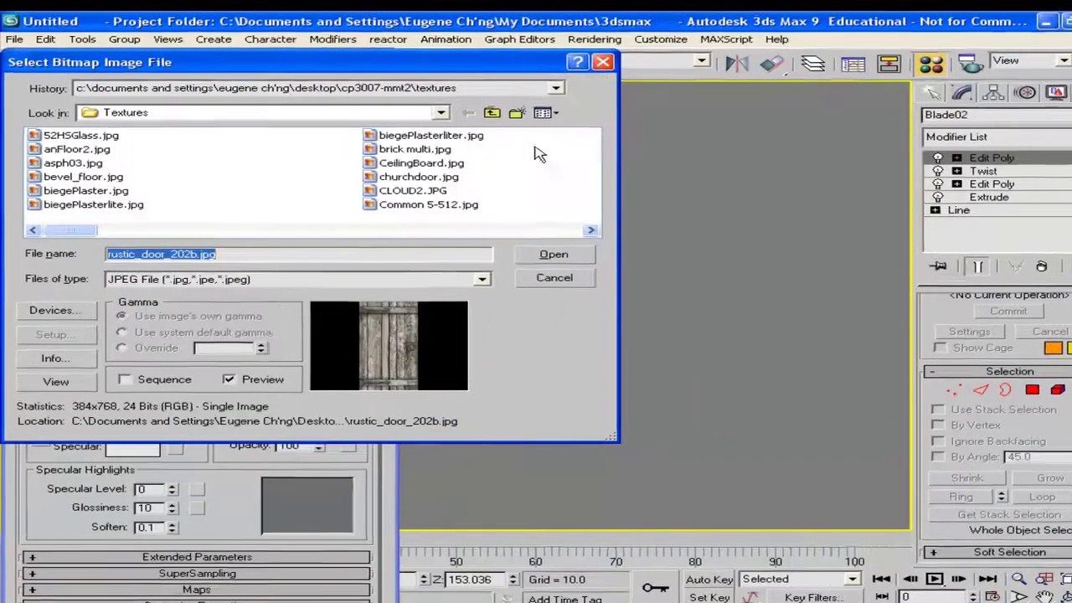
Load tileable_wood_texture_by_ftIsis_Stock.jpg from the Windmill folder as the blade material's diffuse bitmap.
{"action": "left_click", "coordinate": [523, 111]}
{"action": "left_click", "coordinate": [534, 125]}
{"action": "left_click_drag", "start_coordinate": [762, 178], "coordinate": [718, 285]}
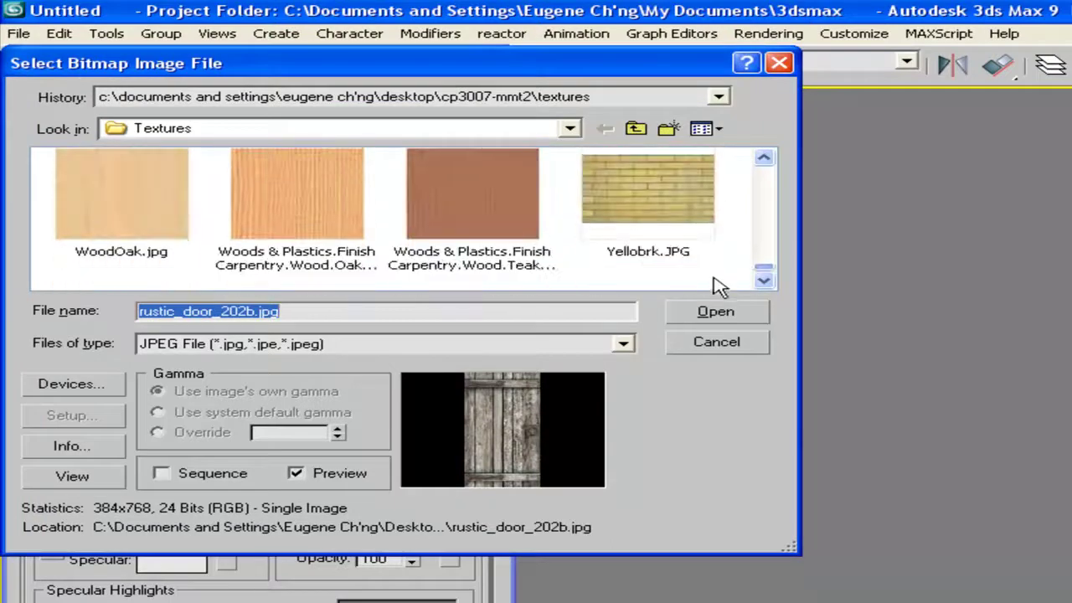
{"action": "left_click", "coordinate": [636, 128]}
{"action": "double_click", "coordinate": [647, 244]}
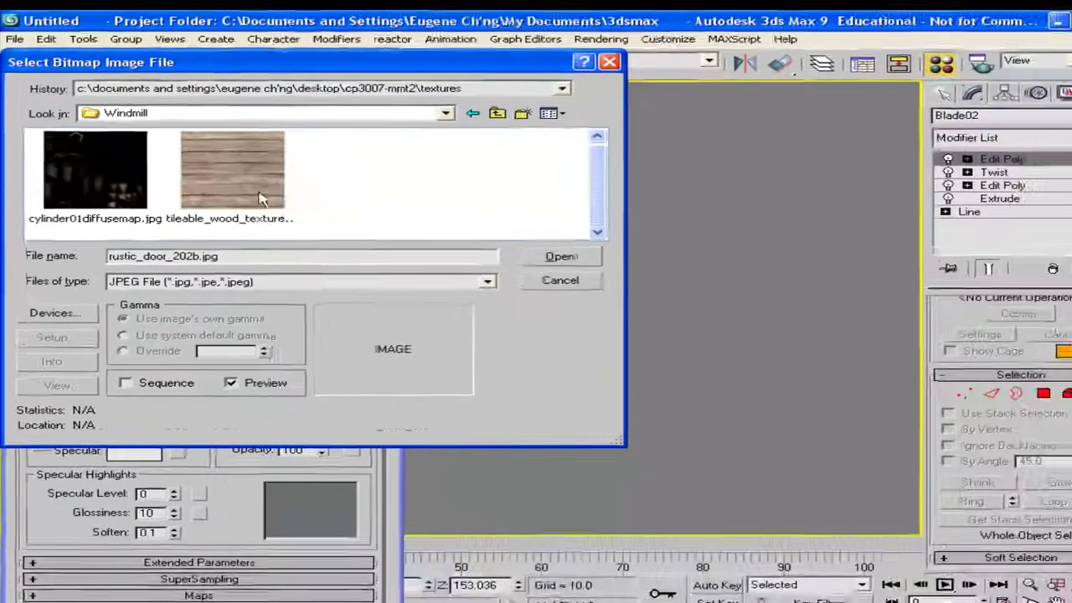
{"action": "double_click", "coordinate": [285, 198]}
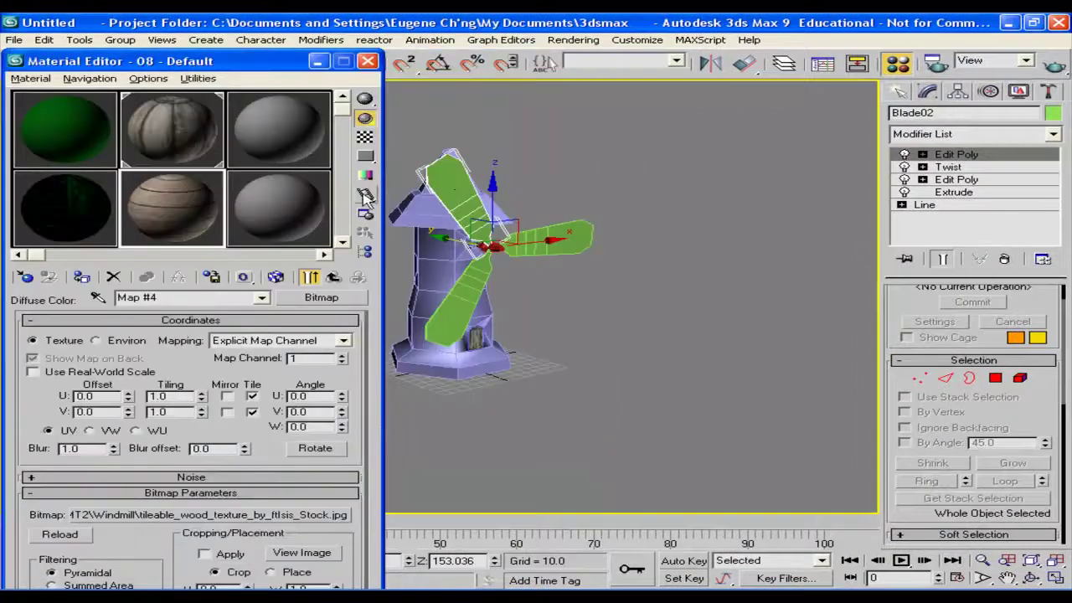
Assign the wood plank material to the upper blade and show its map in the viewport.
{"action": "left_click", "coordinate": [333, 277]}
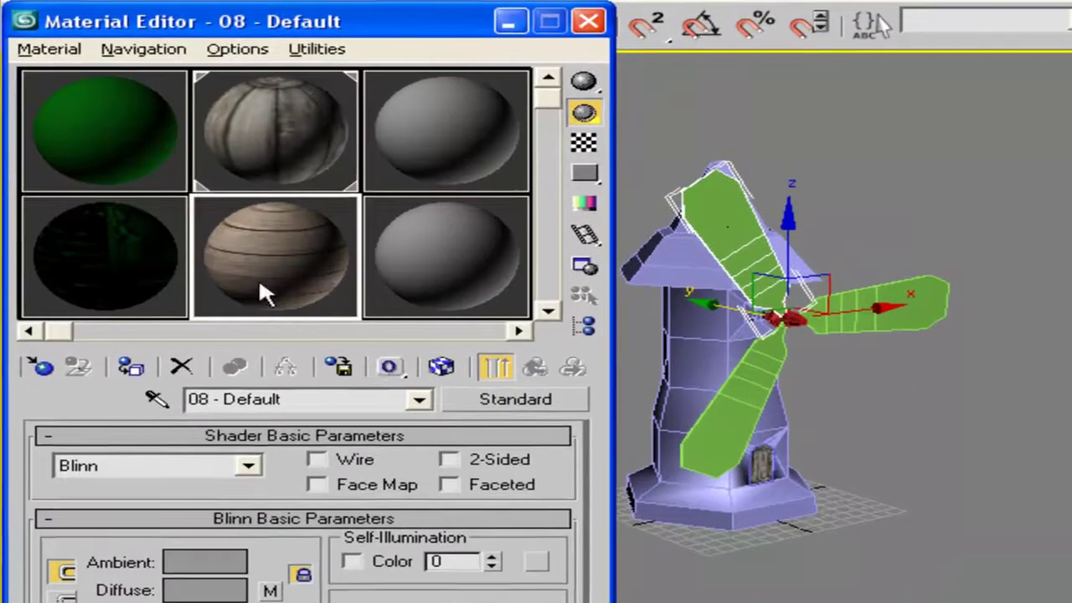
{"action": "left_click", "coordinate": [130, 369]}
{"action": "left_click", "coordinate": [442, 367]}
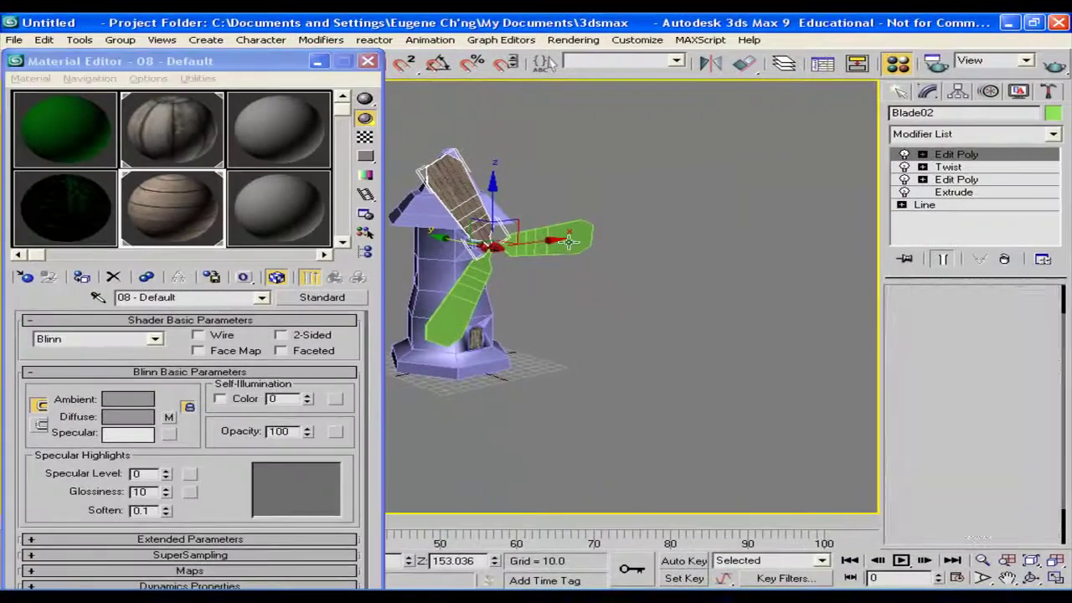
Assign the same wood plank material to the two remaining green blades.
{"action": "left_click", "coordinate": [568, 241]}
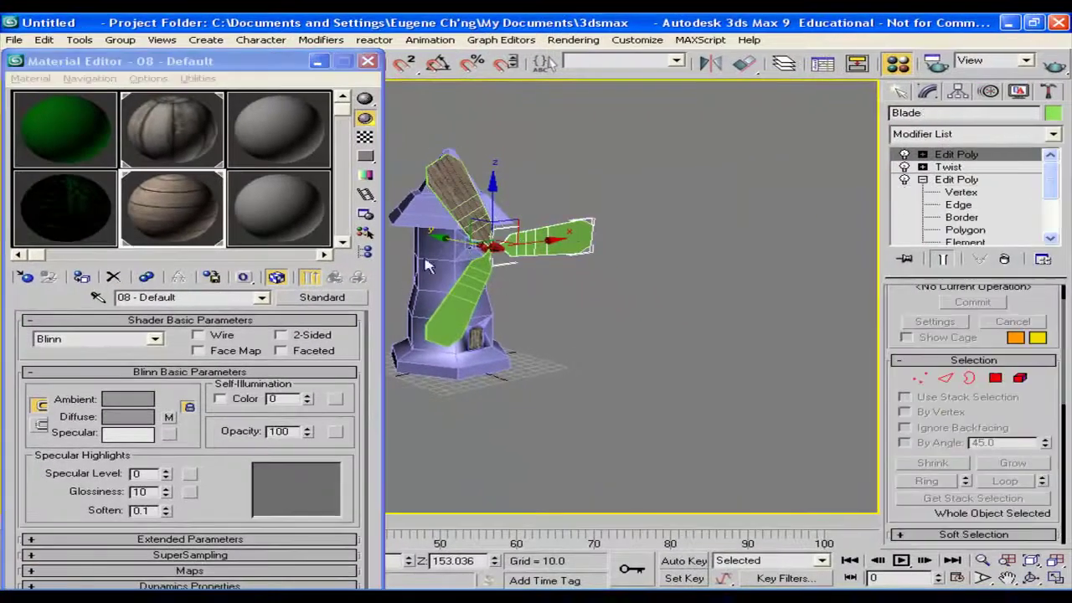
{"action": "left_click", "coordinate": [82, 278]}
{"action": "left_click", "coordinate": [463, 285]}
{"action": "left_click", "coordinate": [82, 278]}
{"action": "middle_click_drag", "start_coordinate": [614, 242], "coordinate": [640, 237], "text": "alt"}
{"action": "scroll", "coordinate": [640, 237], "scroll_direction": "up", "scroll_amount": 4}
{"action": "scroll", "coordinate": [639, 238], "scroll_direction": "down", "scroll_amount": 5}
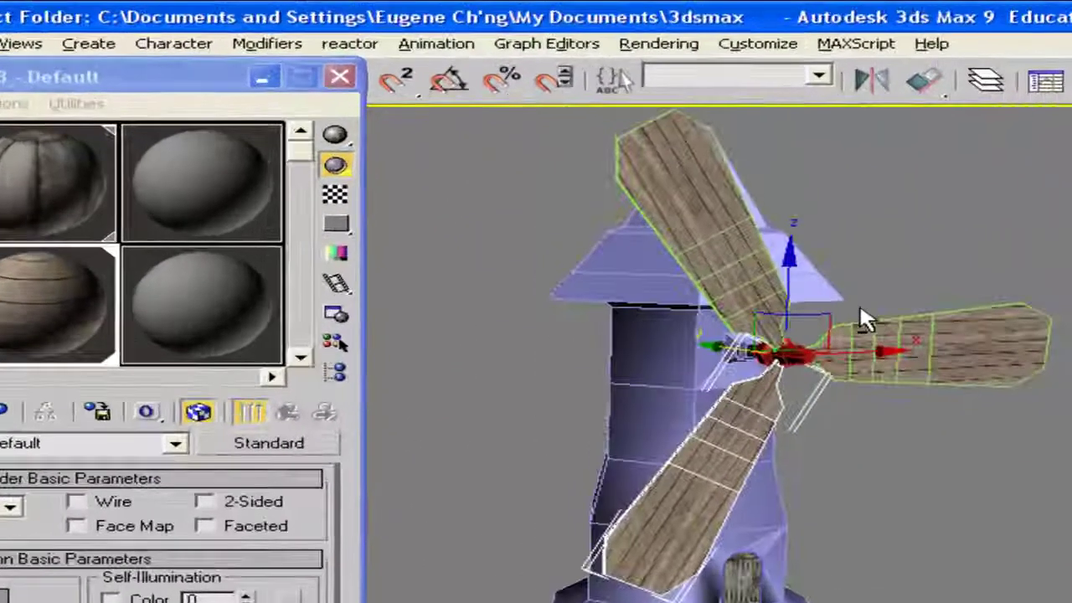
Select the red hub cylinder between the blades and add a Bitmap map to the diffuse channel of material 03 - Default.
{"action": "left_click", "coordinate": [884, 397]}
{"action": "middle_click_drag", "start_coordinate": [871, 382], "coordinate": [826, 376], "text": "alt"}
{"action": "scroll", "coordinate": [826, 376], "scroll_direction": "up", "scroll_amount": 3}
{"action": "middle_click_drag", "start_coordinate": [754, 363], "coordinate": [608, 355], "text": "alt"}
{"action": "left_click", "coordinate": [804, 358]}
{"action": "middle_click_drag", "start_coordinate": [890, 387], "coordinate": [484, 333], "text": "alt"}
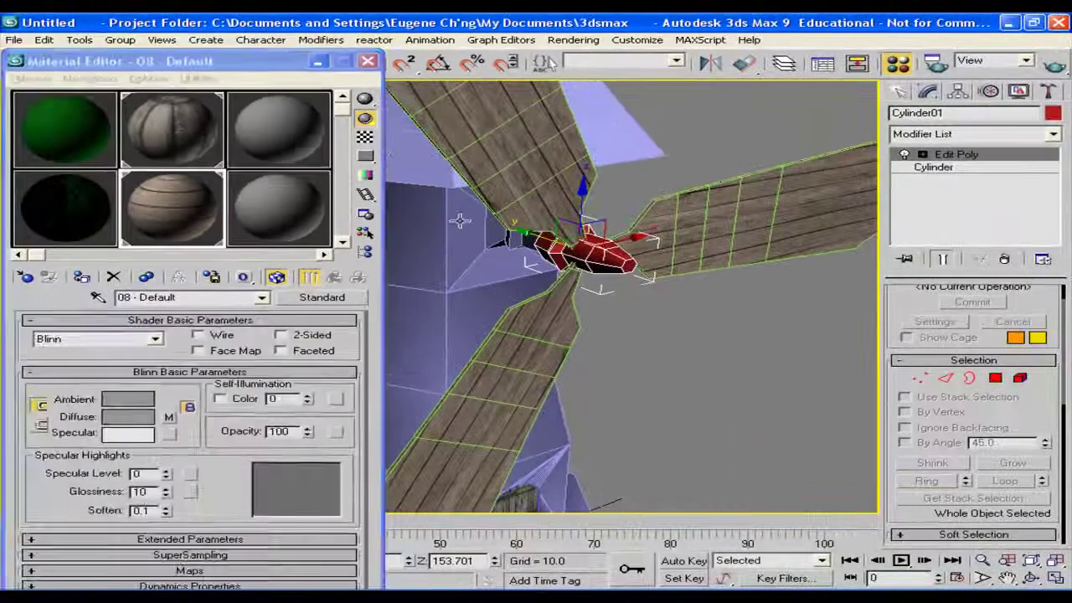
{"action": "left_click", "coordinate": [299, 138]}
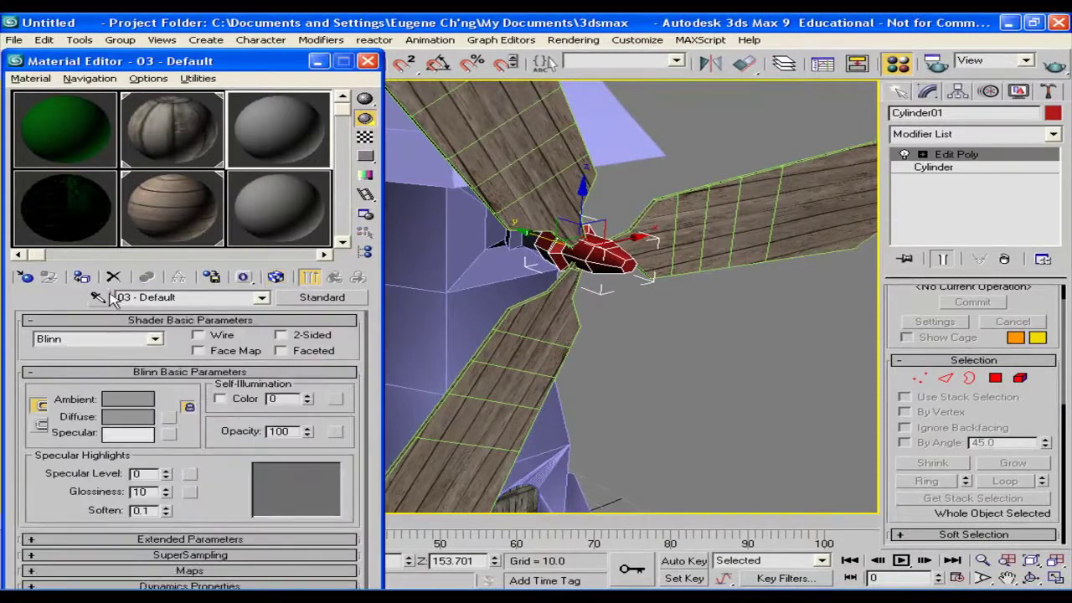
{"action": "left_click", "coordinate": [170, 417]}
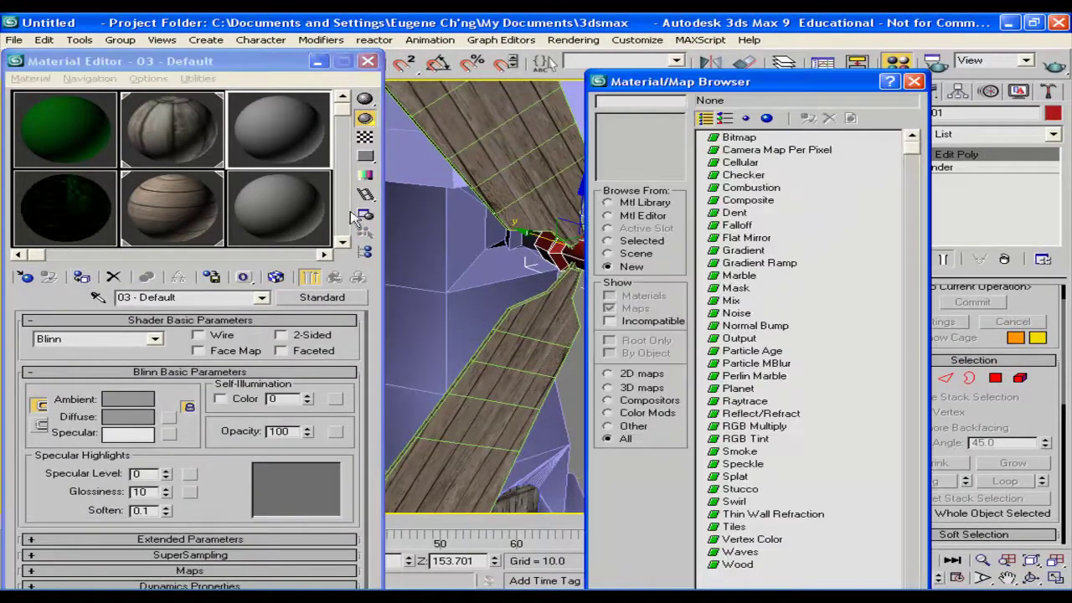
{"action": "double_click", "coordinate": [742, 139]}
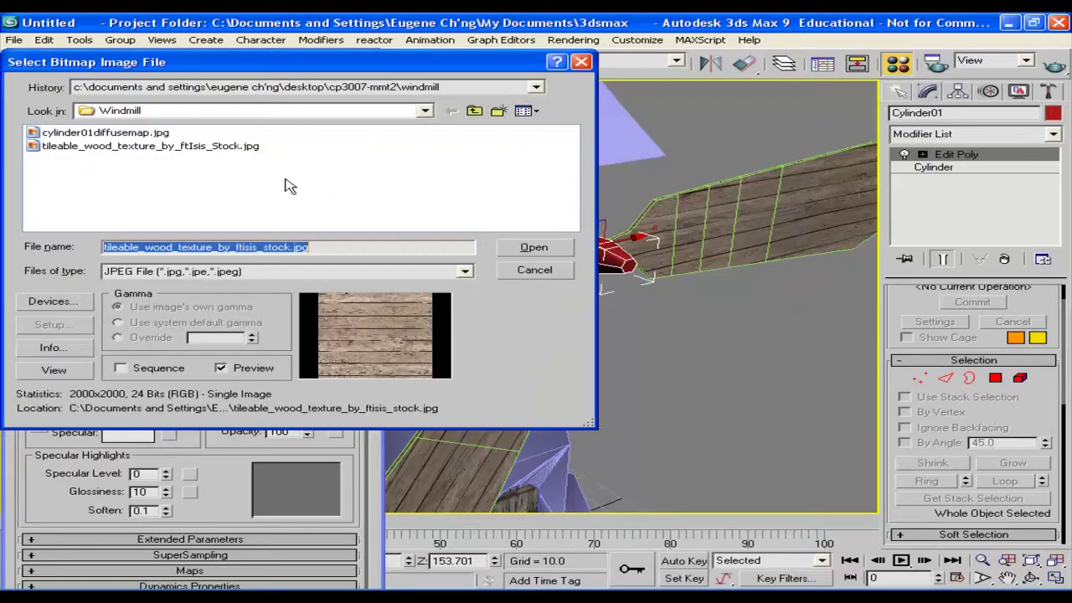
Load OLDWOOD.JPG from the Textures folder as the hub material's diffuse bitmap, browsing with thumbnails.
{"action": "left_click", "coordinate": [524, 113]}
{"action": "left_click", "coordinate": [470, 115]}
{"action": "left_click", "coordinate": [472, 114]}
{"action": "double_click", "coordinate": [77, 160]}
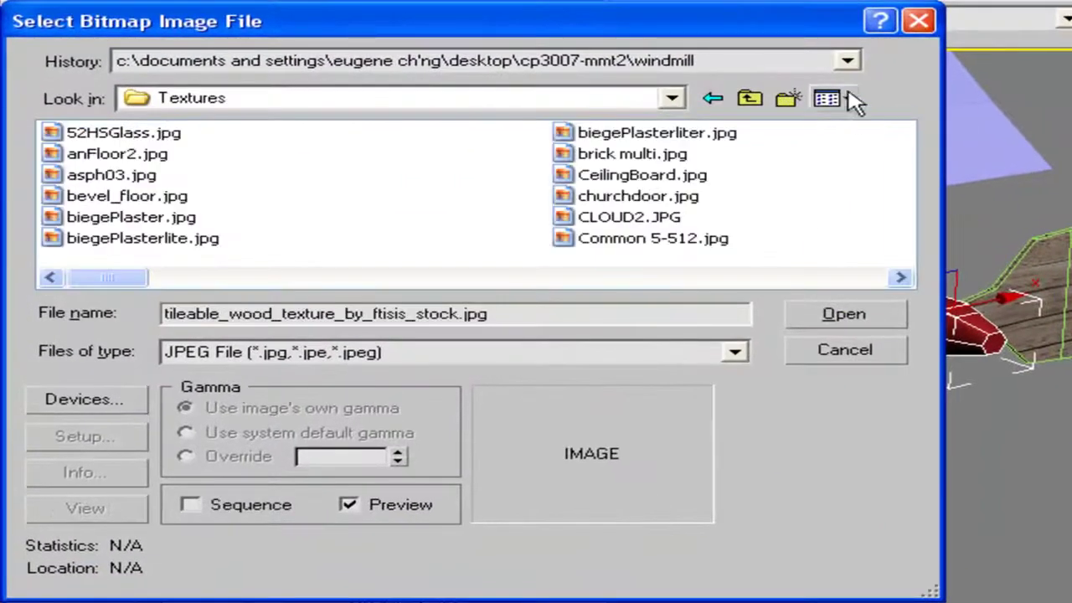
{"action": "left_click", "coordinate": [855, 101]}
{"action": "left_click", "coordinate": [854, 125]}
{"action": "left_click_drag", "start_coordinate": [903, 162], "coordinate": [904, 227]}
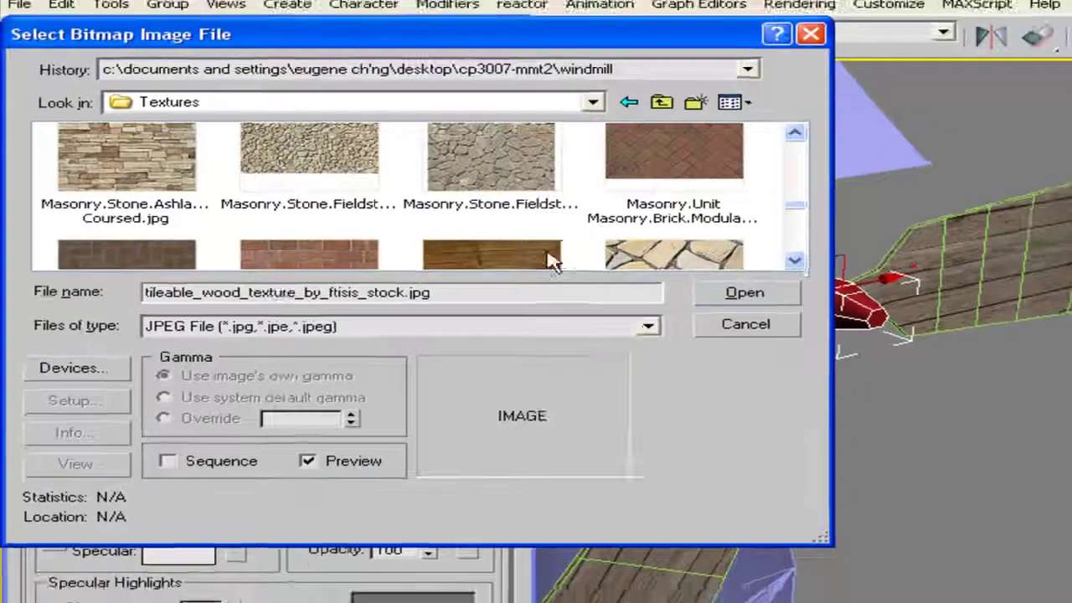
{"action": "double_click", "coordinate": [511, 258]}
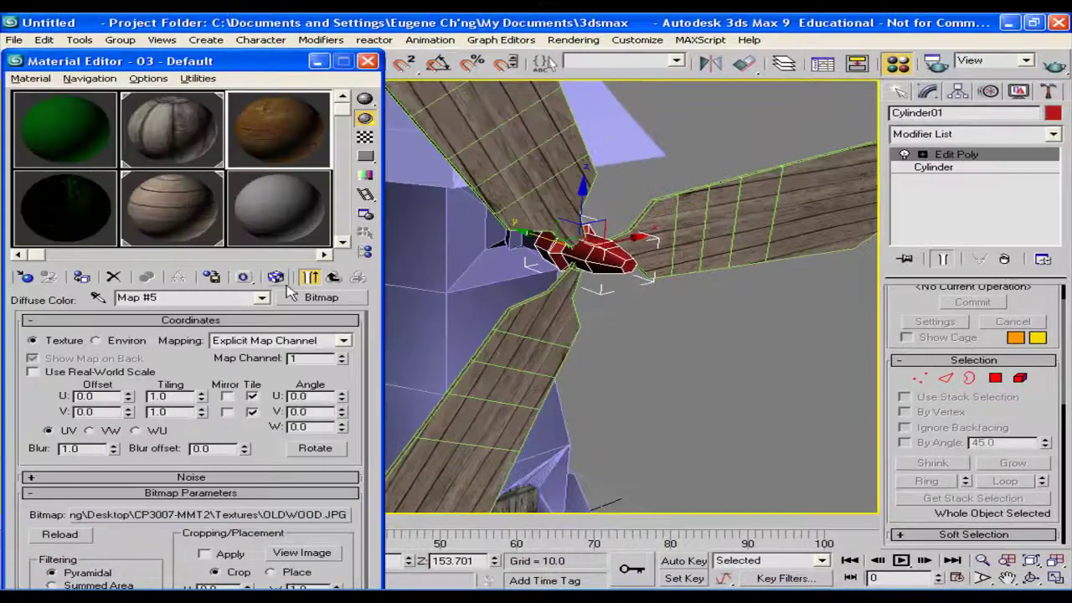
Assign the old wood material to the hub cylinder, show its map in the viewport, and inspect the textured hub.
{"action": "left_click", "coordinate": [333, 277]}
{"action": "left_click", "coordinate": [81, 277]}
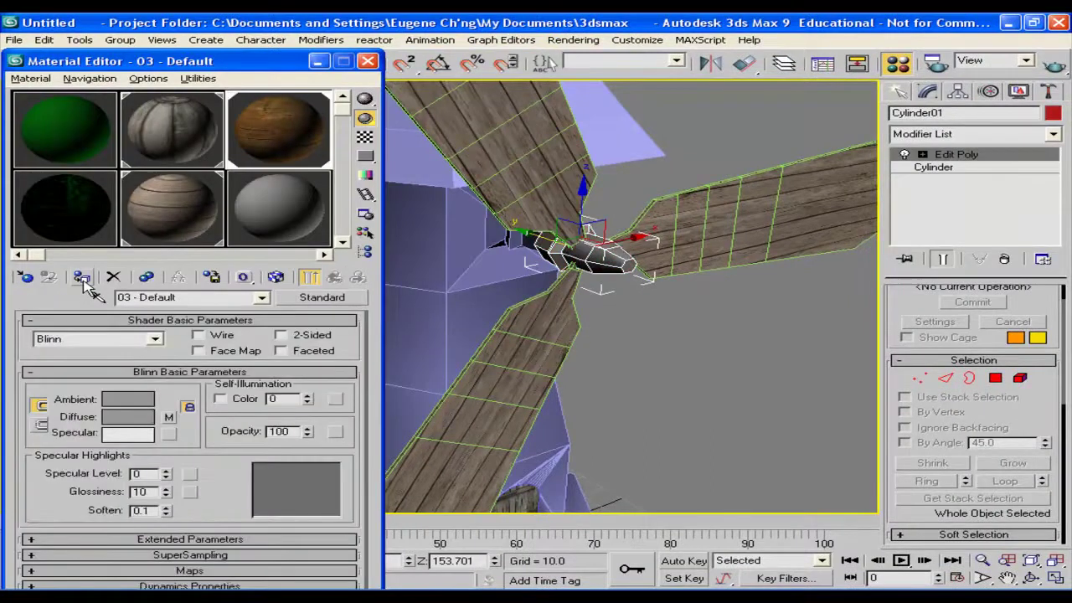
{"action": "left_click", "coordinate": [275, 278]}
{"action": "mouse_move", "coordinate": [620, 289]}
{"action": "middle_mouse_down", "text": "alt"}
{"action": "mouse_move", "coordinate": [666, 289]}
{"action": "mouse_move", "coordinate": [611, 273]}
{"action": "middle_mouse_up", "text": "alt"}
{"action": "scroll", "coordinate": [580, 249], "scroll_direction": "up", "scroll_amount": 4}
{"action": "scroll", "coordinate": [713, 208], "scroll_direction": "down", "scroll_amount": 2}
{"action": "mouse_move", "coordinate": [713, 208]}
{"action": "middle_mouse_down", "text": "alt"}
{"action": "mouse_move", "coordinate": [711, 227]}
{"action": "mouse_move", "coordinate": [703, 221]}
{"action": "middle_mouse_up", "text": "alt"}
{"action": "scroll", "coordinate": [703, 222], "scroll_direction": "down", "scroll_amount": 5}
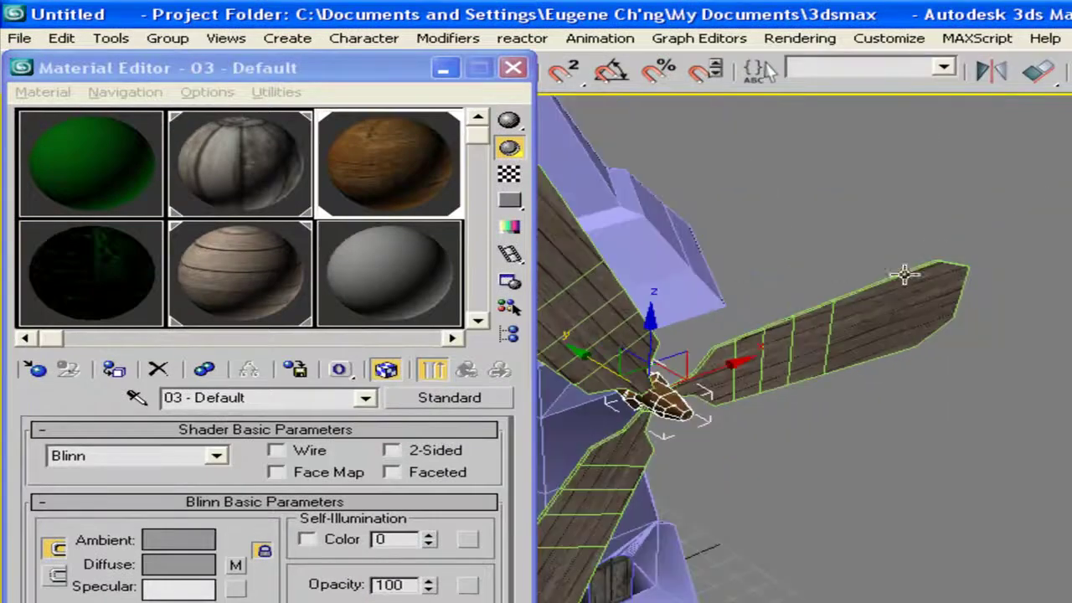
Select the windmill tower and add an Edit Poly modifier above its Shell modifier, closing the Material Editor first.
{"action": "middle_click_drag", "start_coordinate": [907, 284], "coordinate": [685, 159], "text": "alt"}
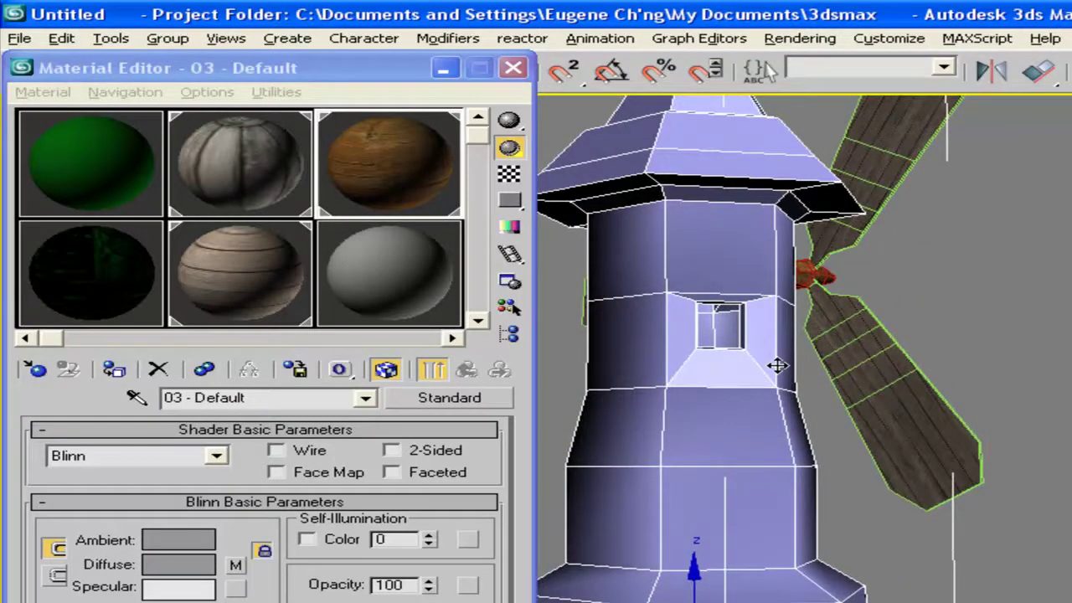
{"action": "middle_click_drag", "start_coordinate": [848, 277], "coordinate": [761, 236], "text": "alt"}
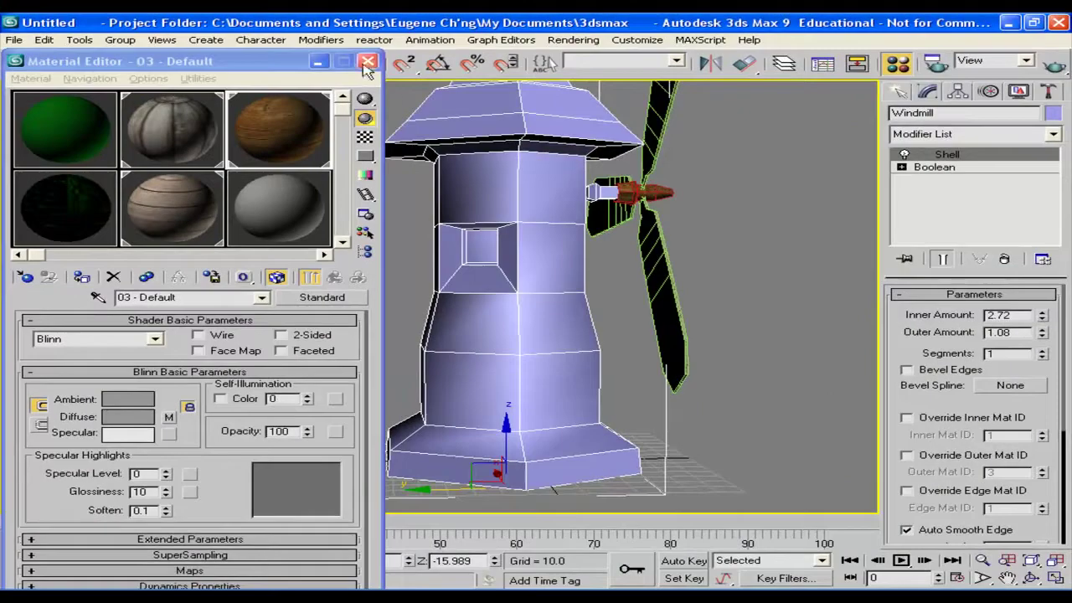
{"action": "left_click", "coordinate": [366, 67]}
{"action": "middle_click_drag", "start_coordinate": [394, 159], "coordinate": [703, 149], "text": "alt"}
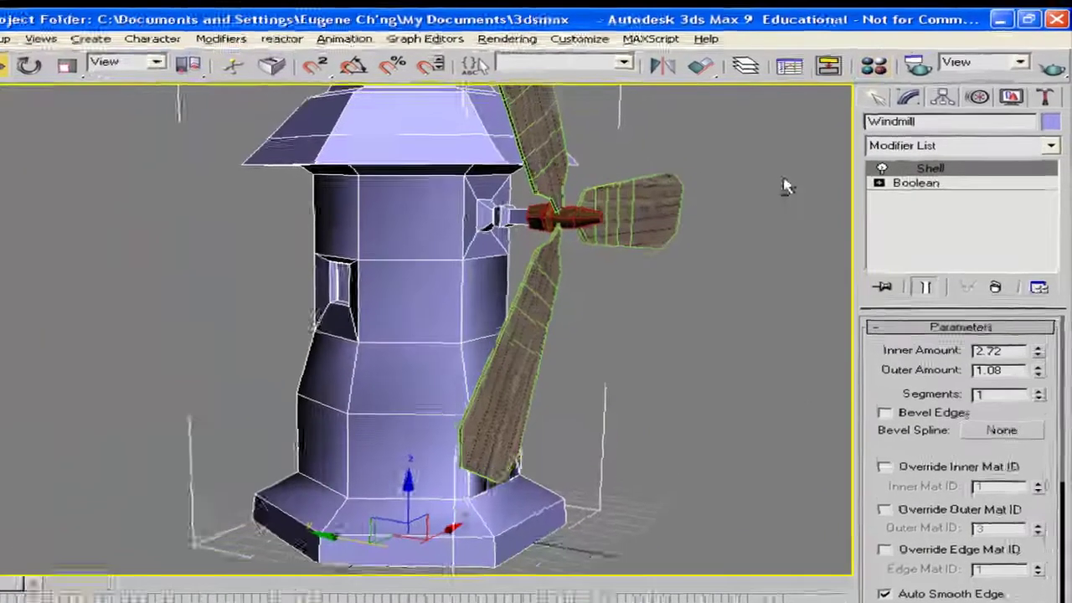
{"action": "left_click", "coordinate": [972, 137]}
{"action": "key", "text": "e"}
{"action": "left_click", "coordinate": [930, 233]}
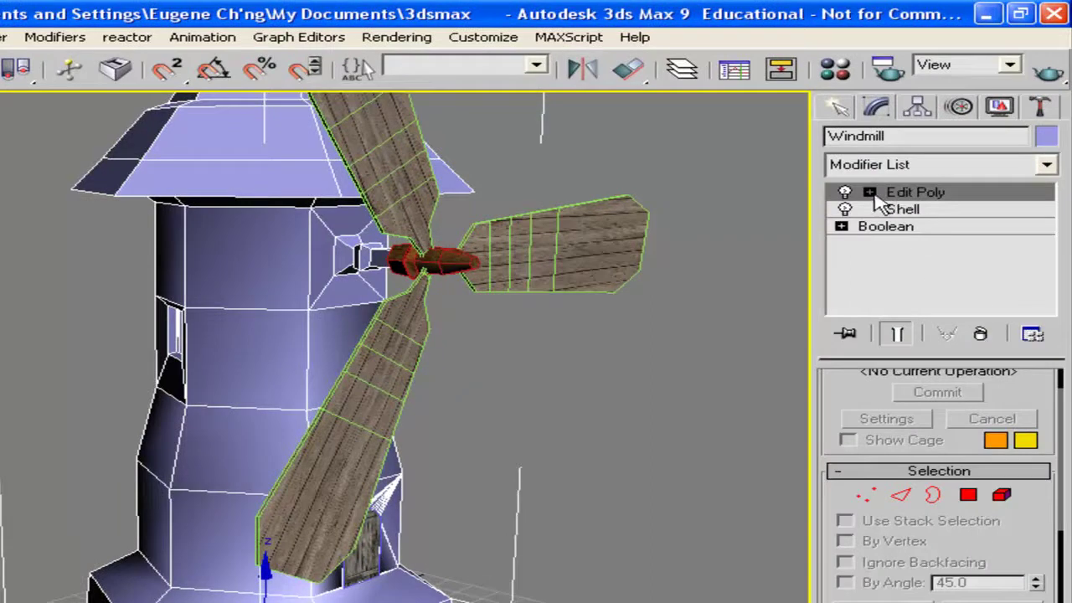
Select the roof polygons of the windmill at Polygon level and set their material ID to 1.
{"action": "scroll", "coordinate": [1029, 522], "scroll_direction": "down", "scroll_amount": 1}
{"action": "left_click", "coordinate": [976, 488]}
{"action": "middle_click_drag", "start_coordinate": [394, 184], "coordinate": [251, 272]}
{"action": "left_click", "coordinate": [510, 318]}
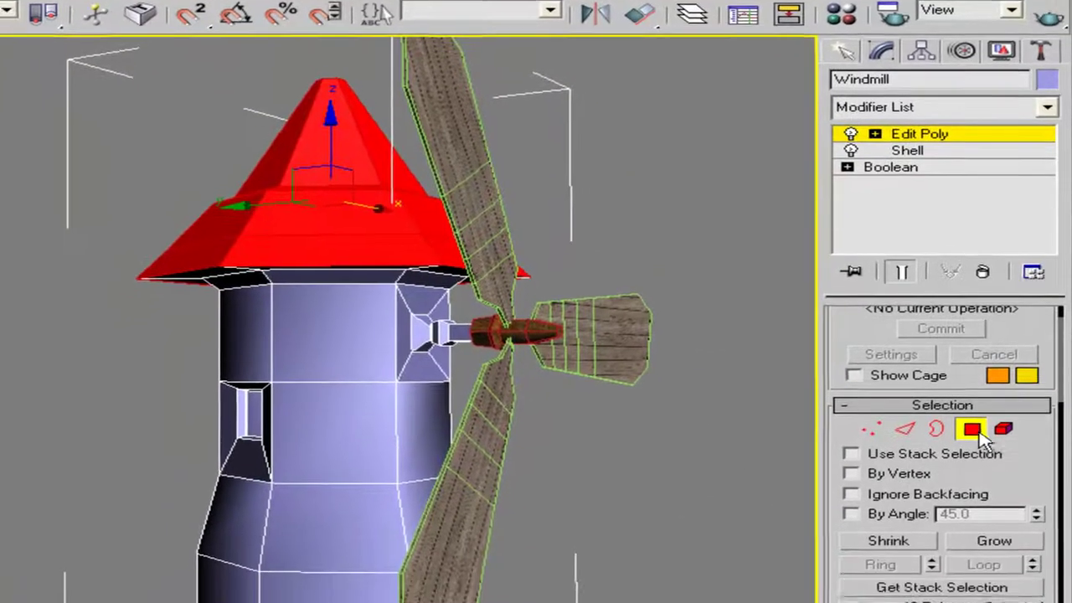
{"action": "left_click_drag", "start_coordinate": [1033, 550], "coordinate": [1012, 202]}
{"action": "left_click_drag", "start_coordinate": [1047, 566], "coordinate": [1051, 176]}
{"action": "left_click_drag", "start_coordinate": [1049, 565], "coordinate": [1006, 434]}
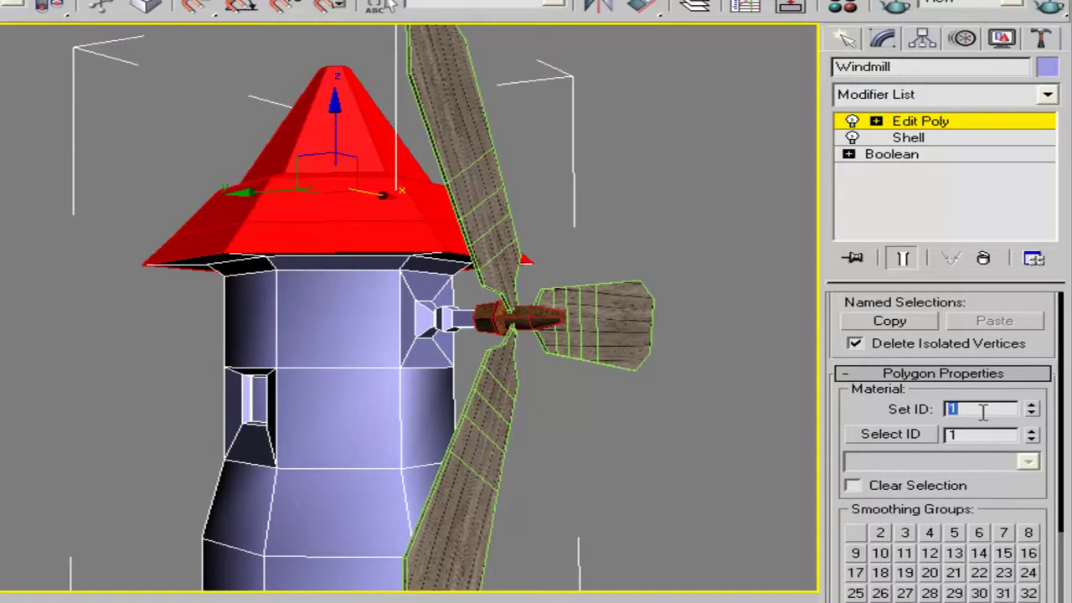
Select the tower's wall polygons between the roof and the base for material ID 3.
{"action": "middle_click_drag", "start_coordinate": [386, 298], "coordinate": [440, 247], "text": "alt"}
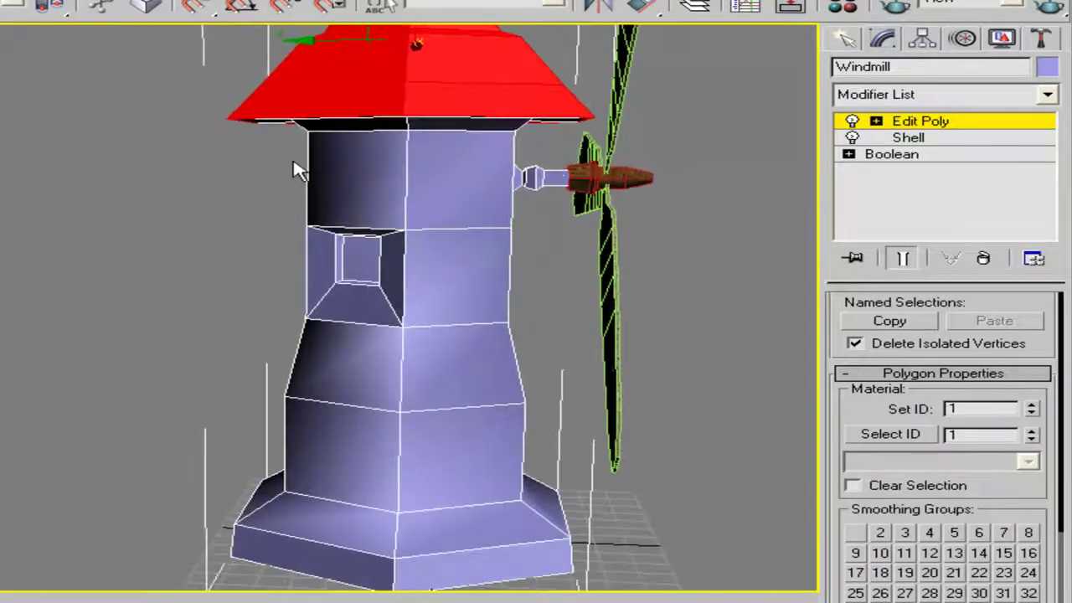
{"action": "left_click_drag", "start_coordinate": [563, 436], "coordinate": [555, 462]}
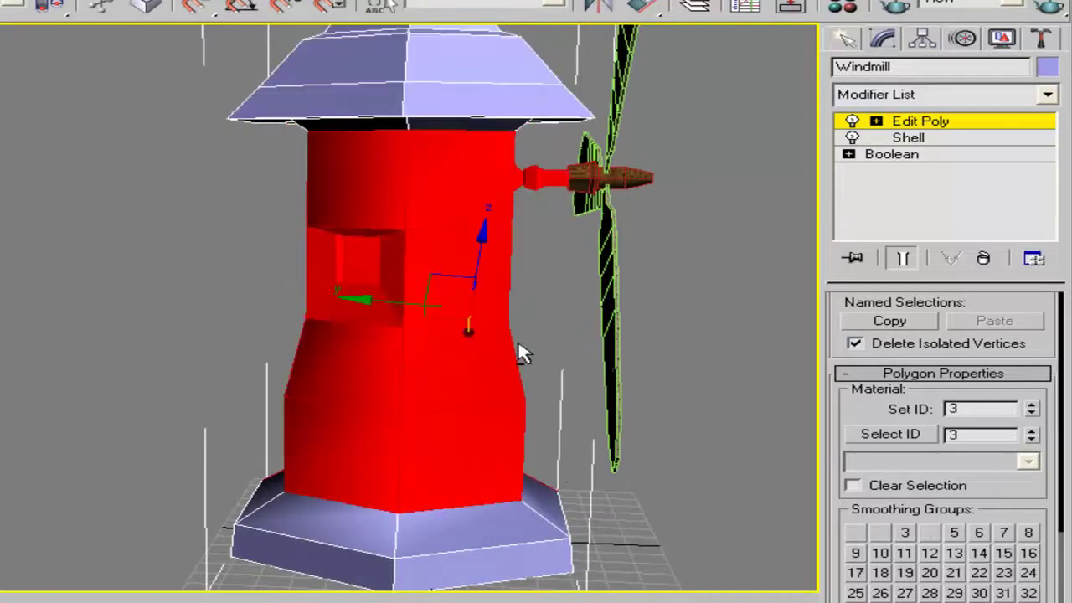
{"action": "middle_click_drag", "start_coordinate": [518, 344], "coordinate": [497, 290], "text": "alt"}
Select the polygons of the tower's flared base and set their material ID to 4.
{"action": "middle_click_drag", "start_coordinate": [433, 389], "coordinate": [438, 374], "text": "alt"}
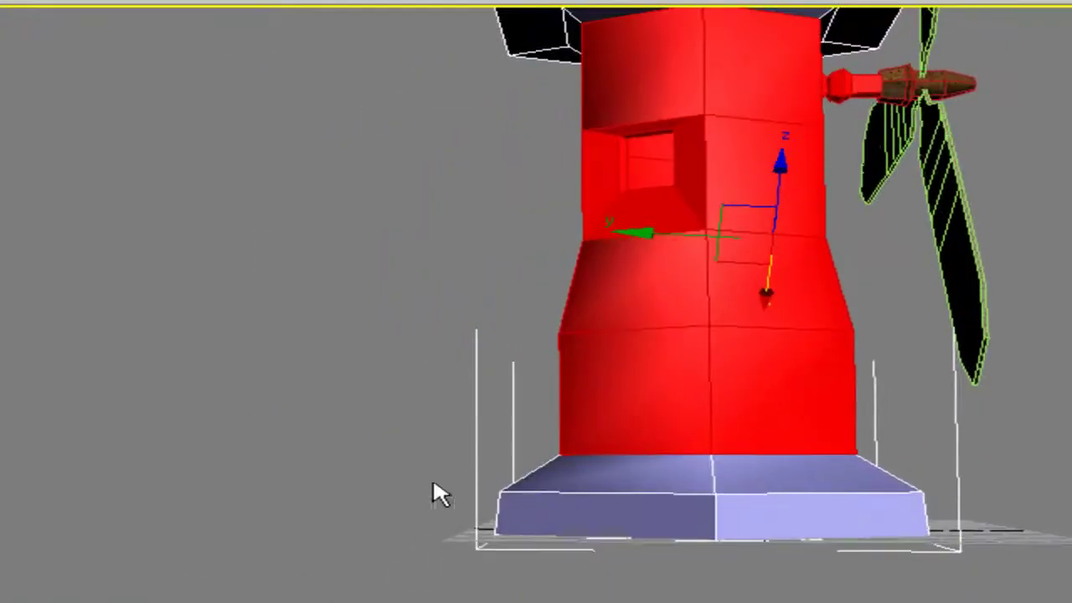
{"action": "left_click_drag", "start_coordinate": [941, 554], "coordinate": [953, 554]}
{"action": "middle_click_drag", "start_coordinate": [943, 471], "coordinate": [545, 507], "text": "alt"}
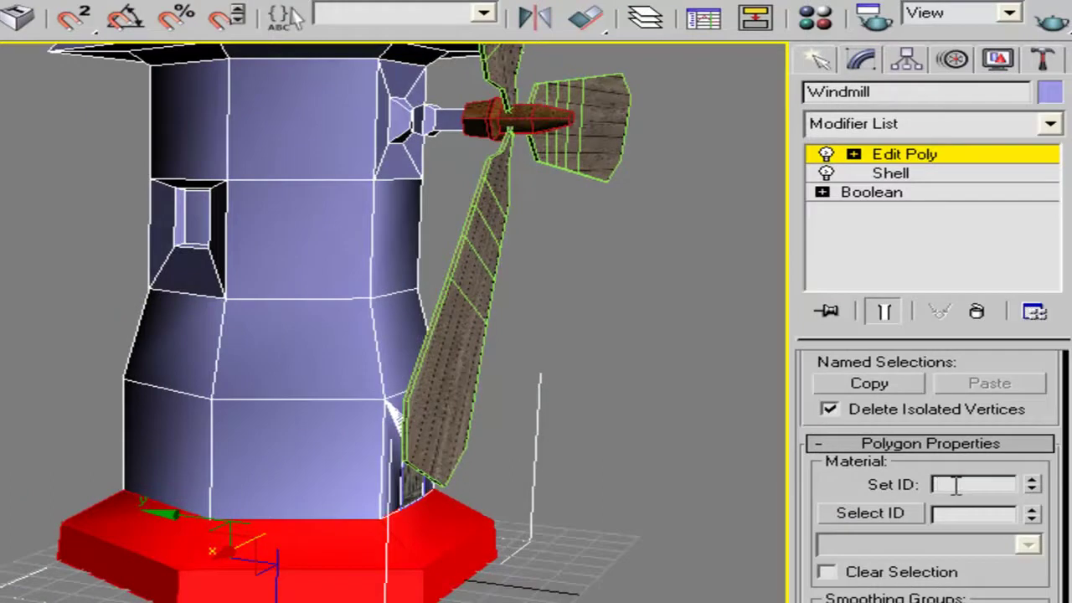
{"action": "key", "text": "Return"}
Select the underside polygons along the visible sides of the roof overhang, using the Select tool to extend the selection.
{"action": "middle_click_drag", "start_coordinate": [677, 410], "coordinate": [388, 390], "text": "alt"}
{"action": "scroll", "coordinate": [372, 292], "scroll_direction": "up", "scroll_amount": 5}
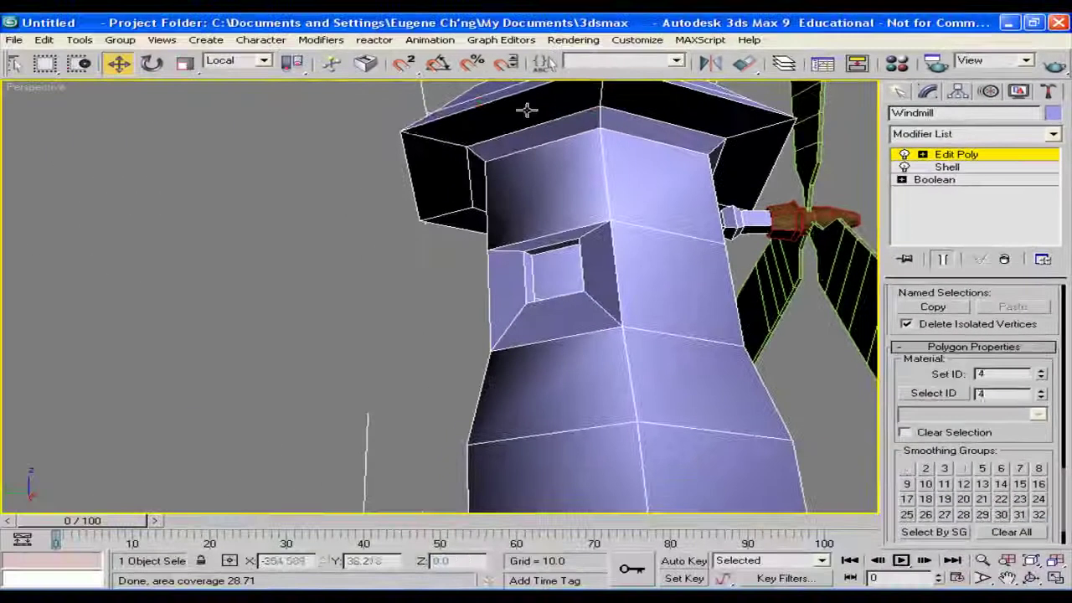
{"action": "left_click", "coordinate": [469, 138]}
{"action": "left_click", "coordinate": [446, 159], "text": "ctrl"}
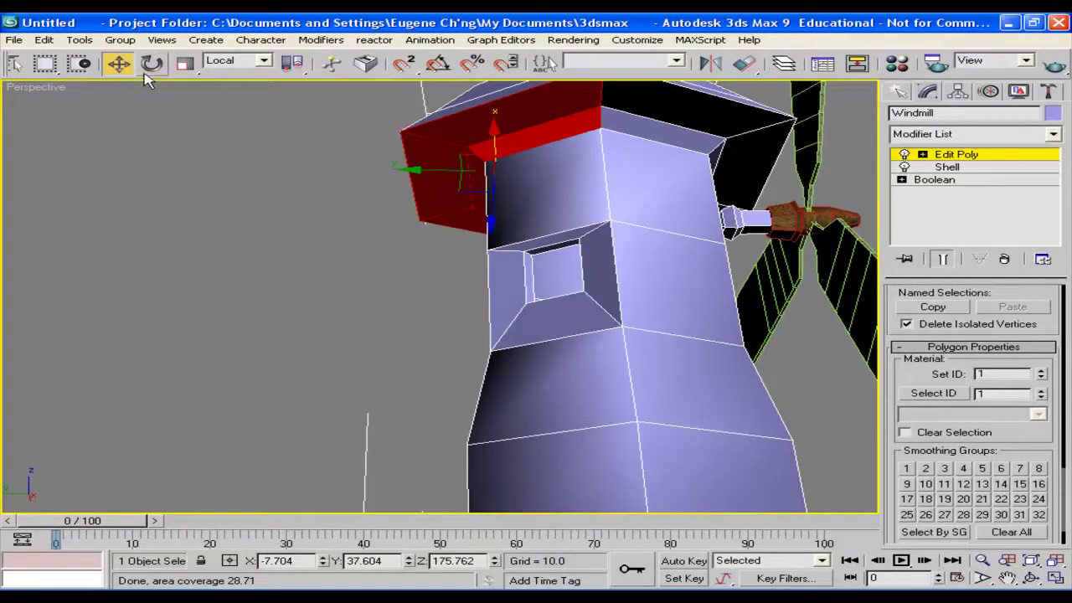
{"action": "left_click_drag", "start_coordinate": [67, 78], "coordinate": [125, 79]}
{"action": "left_click", "coordinate": [81, 67]}
{"action": "middle_click_drag", "start_coordinate": [550, 185], "coordinate": [484, 206]}
{"action": "left_click", "coordinate": [474, 130], "text": "ctrl"}
{"action": "left_click", "coordinate": [500, 145], "text": "ctrl"}
{"action": "left_click", "coordinate": [587, 166], "text": "ctrl"}
{"action": "left_click", "coordinate": [556, 176], "text": "ctrl"}
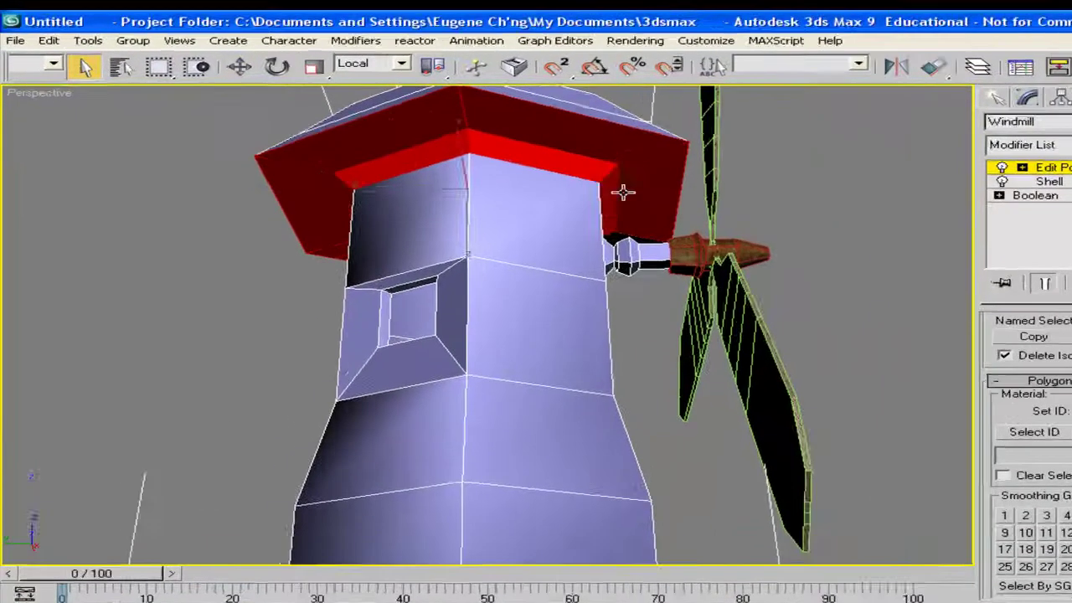
Complete the underside selection around the rest of the roof overhang, set its material ID to 5, and deselect the polygons.
{"action": "middle_click_drag", "start_coordinate": [623, 192], "coordinate": [510, 238], "text": "alt"}
{"action": "middle_click_drag", "start_coordinate": [739, 331], "coordinate": [721, 394], "text": "alt"}
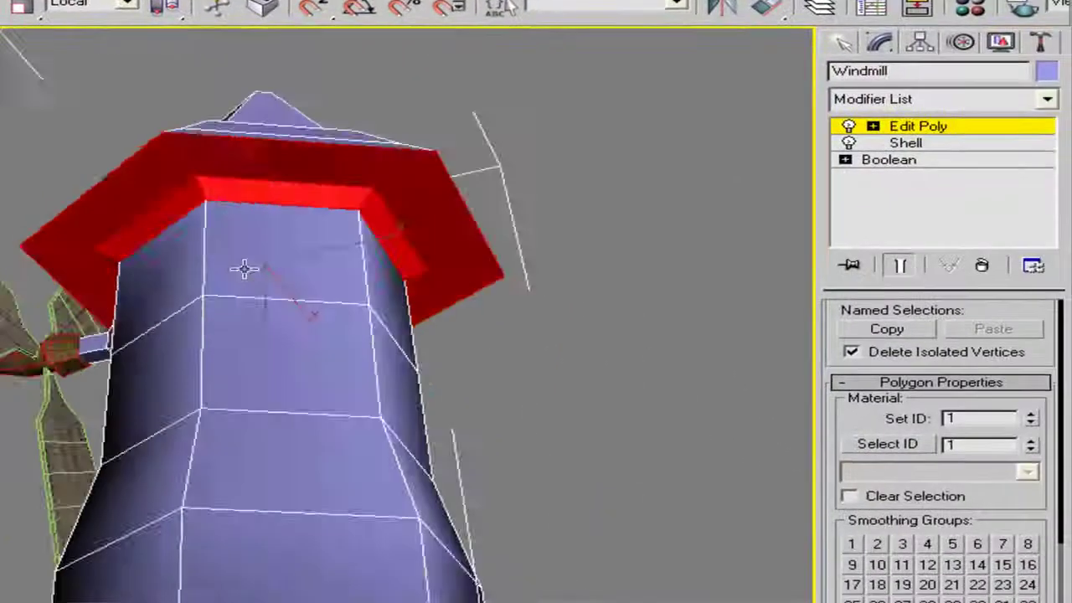
{"action": "middle_click_drag", "start_coordinate": [244, 268], "coordinate": [243, 327], "text": "alt"}
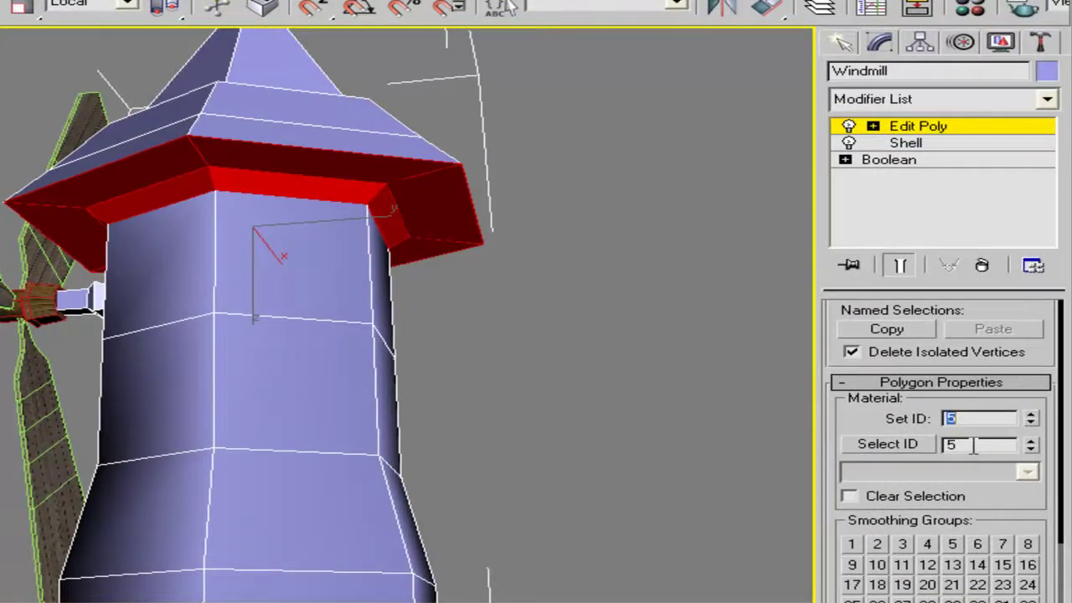
{"action": "middle_click_drag", "start_coordinate": [350, 268], "coordinate": [549, 320], "text": "alt"}
{"action": "scroll", "coordinate": [549, 320], "scroll_direction": "down", "scroll_amount": 4}
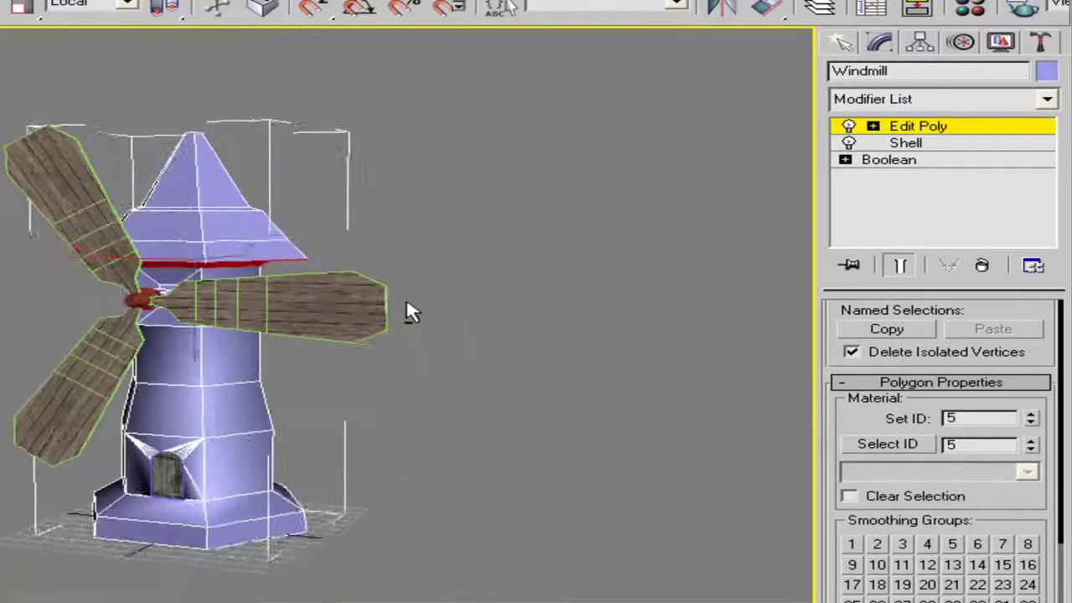
{"action": "middle_click_drag", "start_coordinate": [428, 302], "coordinate": [528, 342], "text": "alt"}
{"action": "left_click", "coordinate": [636, 288]}
{"action": "middle_click_drag", "start_coordinate": [637, 287], "coordinate": [551, 260], "text": "alt"}
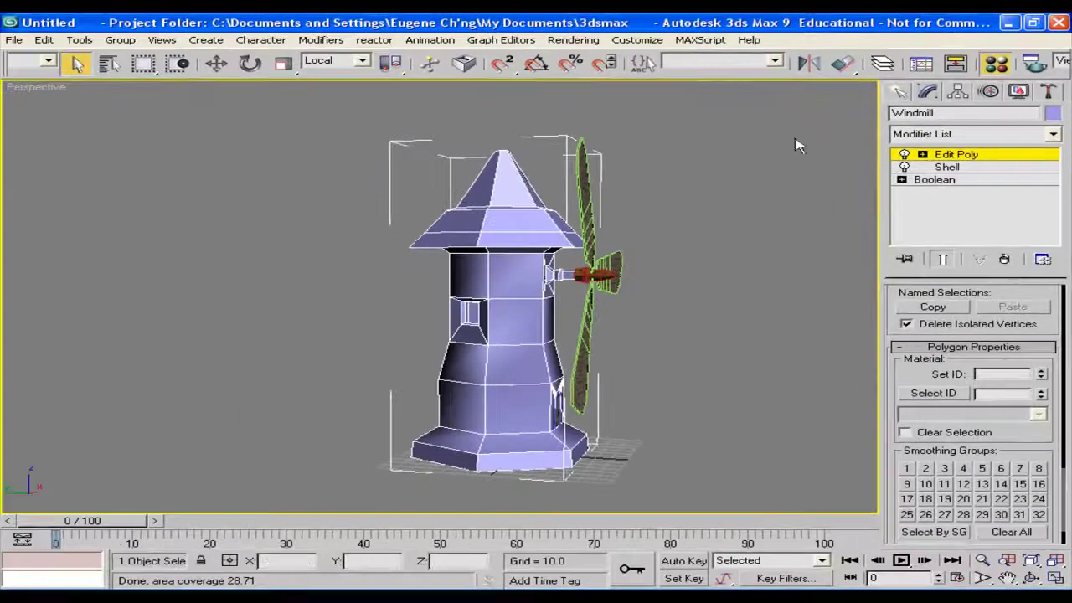
Open the Material Editor and make the unused 09 - Default material active.
{"action": "key", "text": "m"}
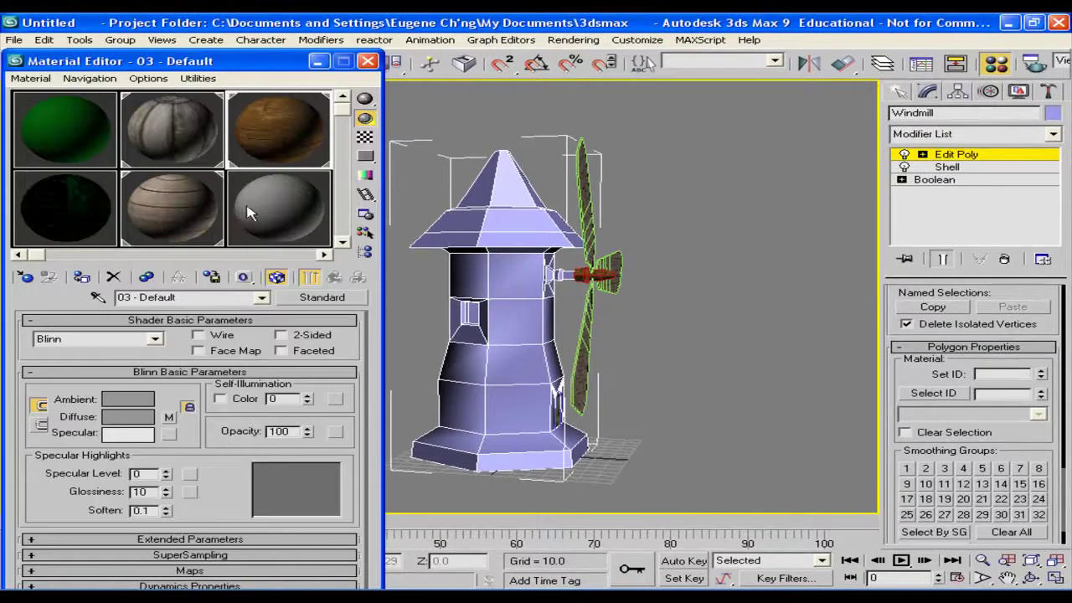
{"action": "left_click", "coordinate": [281, 228]}
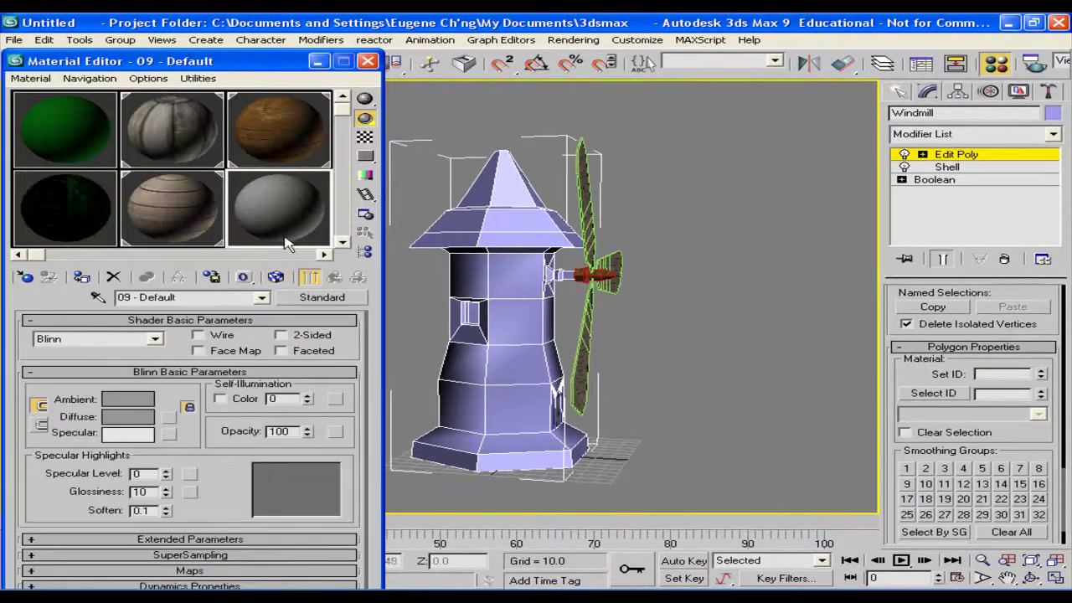
{"action": "left_click", "coordinate": [321, 298]}
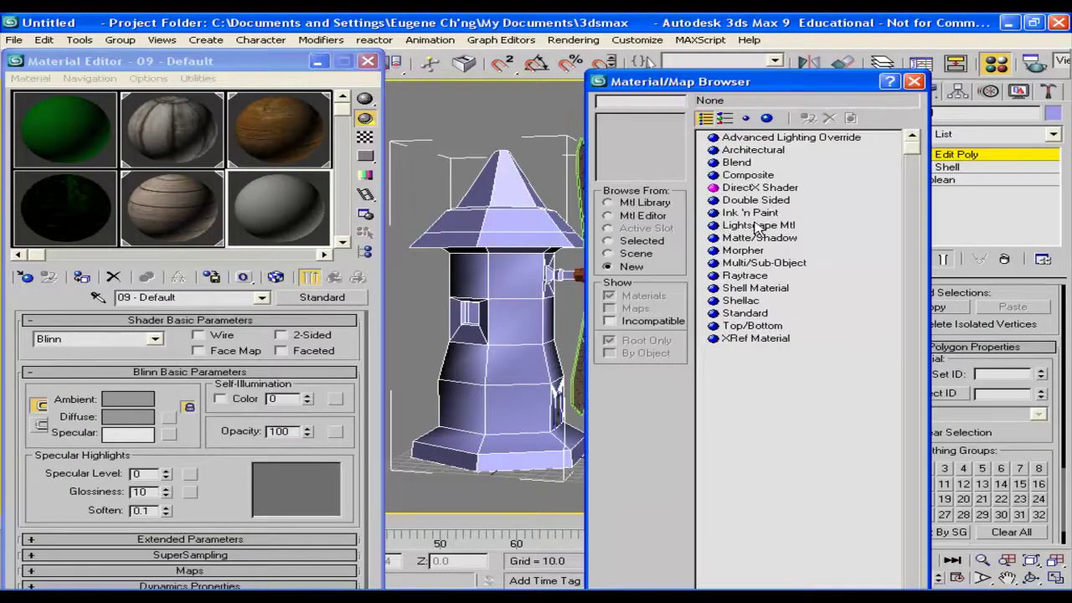
{"action": "left_click", "coordinate": [760, 263]}
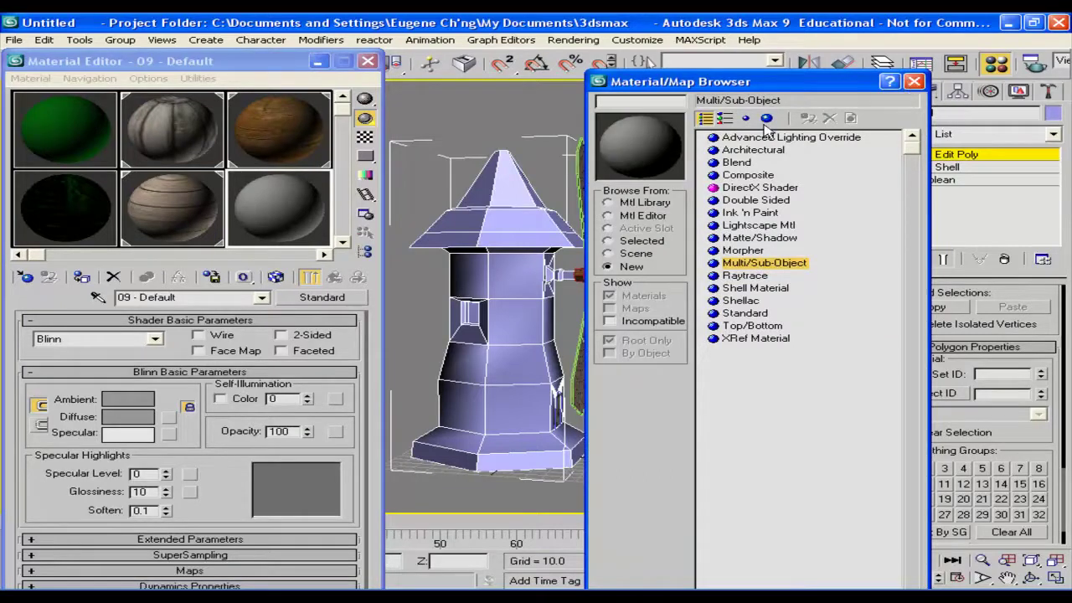
{"action": "left_click", "coordinate": [914, 81]}
Change material 09 - Default to the Multi/Sub-Object type, keeping the old material as a sub-material.
{"action": "left_click", "coordinate": [321, 298]}
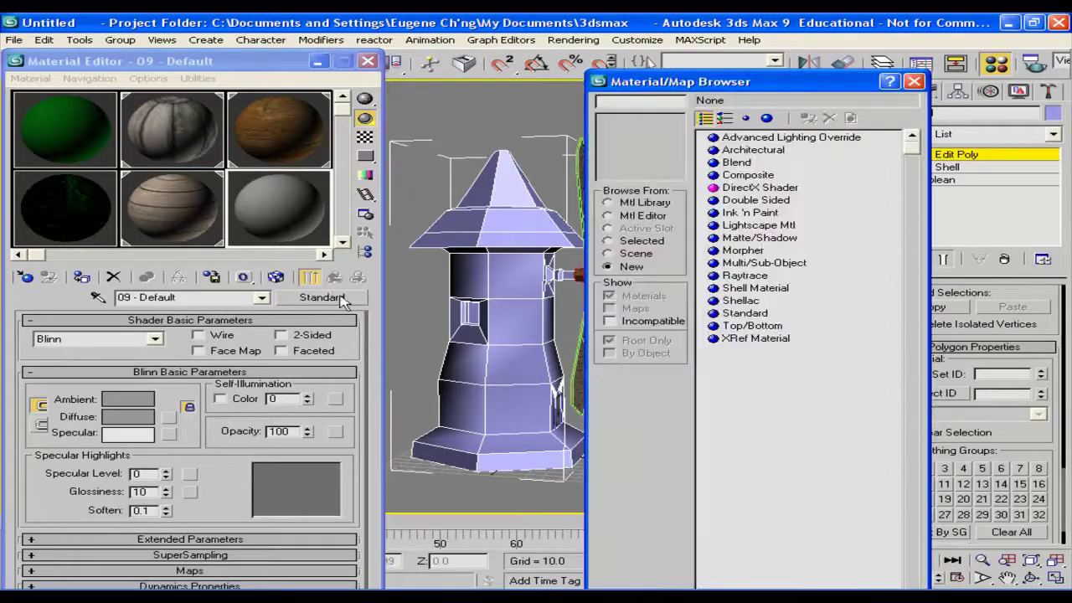
{"action": "double_click", "coordinate": [765, 263]}
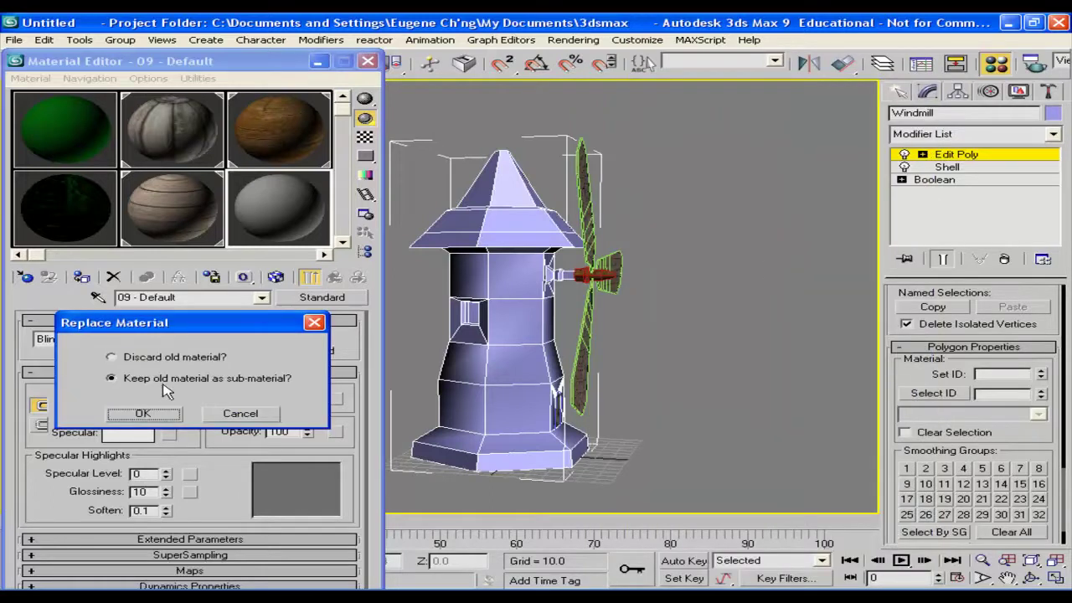
{"action": "left_click", "coordinate": [160, 417]}
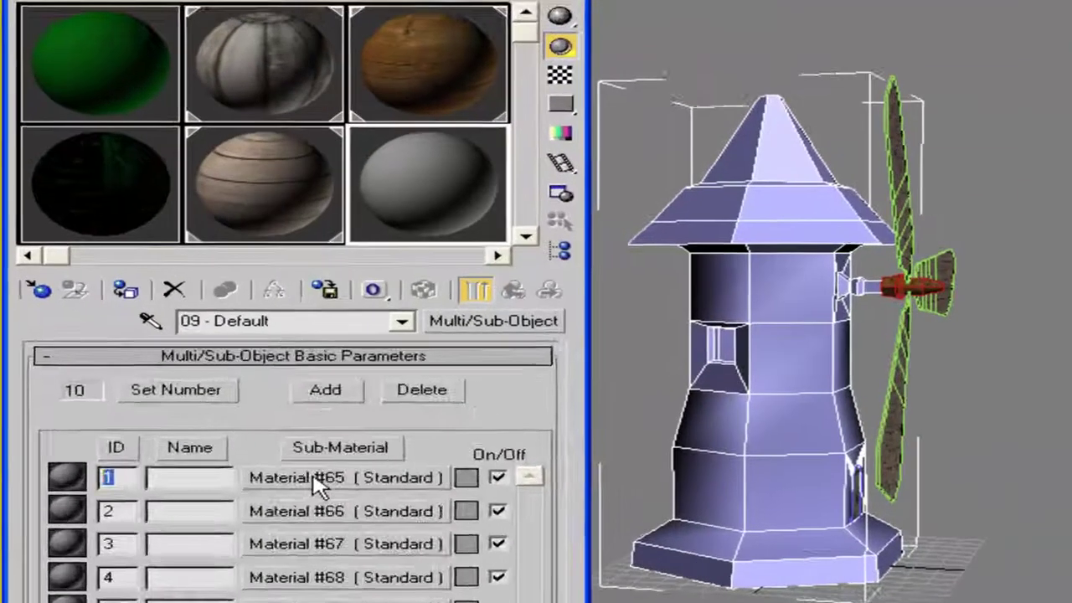
Open the sub-material for ID 1 and add a Bitmap map to its Diffuse Color channel.
{"action": "left_click", "coordinate": [224, 418]}
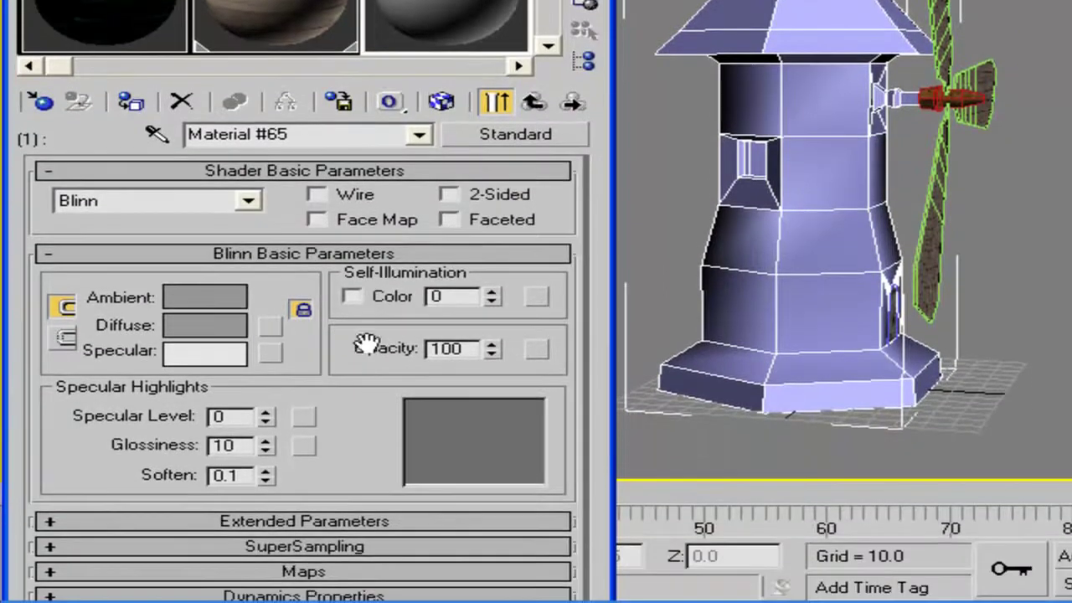
{"action": "left_click", "coordinate": [394, 571]}
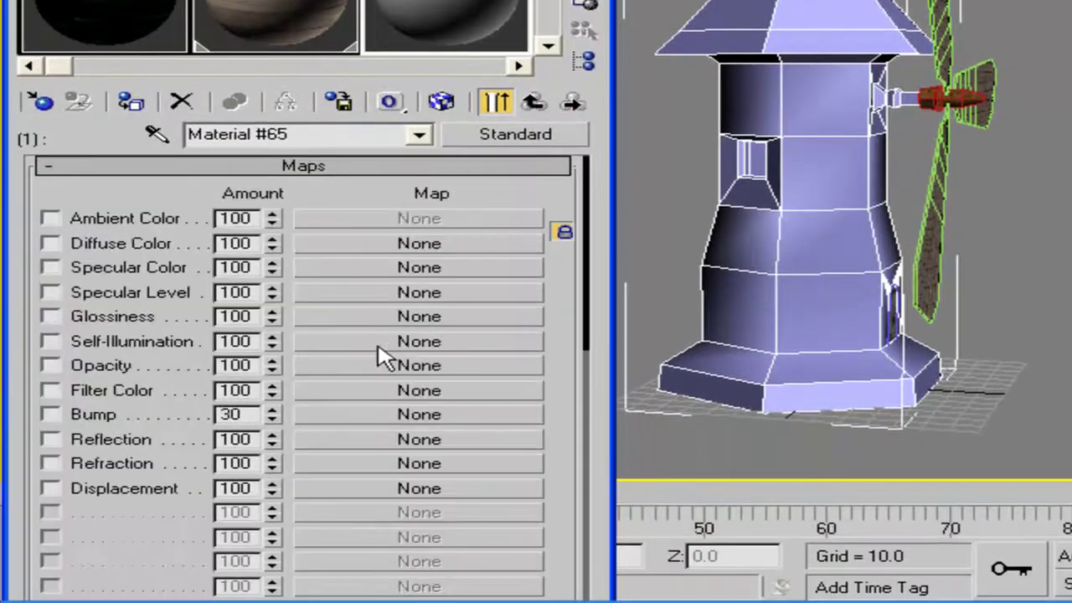
{"action": "left_click", "coordinate": [377, 247]}
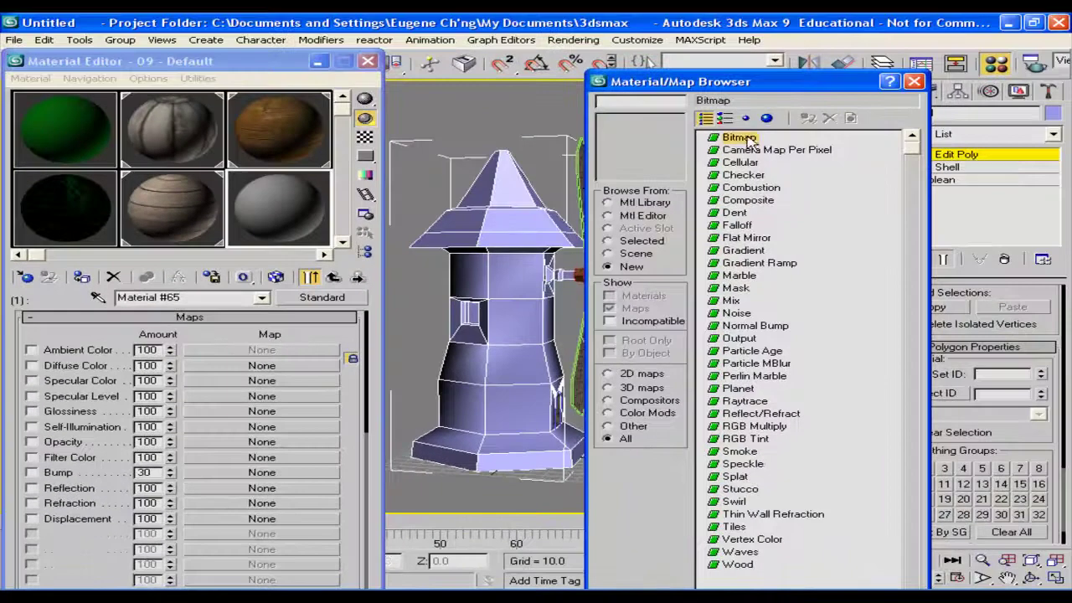
{"action": "double_click", "coordinate": [741, 138]}
Load the wood shingle image TUTSHNGL.JPG from the Textures folder as the diffuse bitmap, browsing with thumbnails.
{"action": "left_click", "coordinate": [528, 110]}
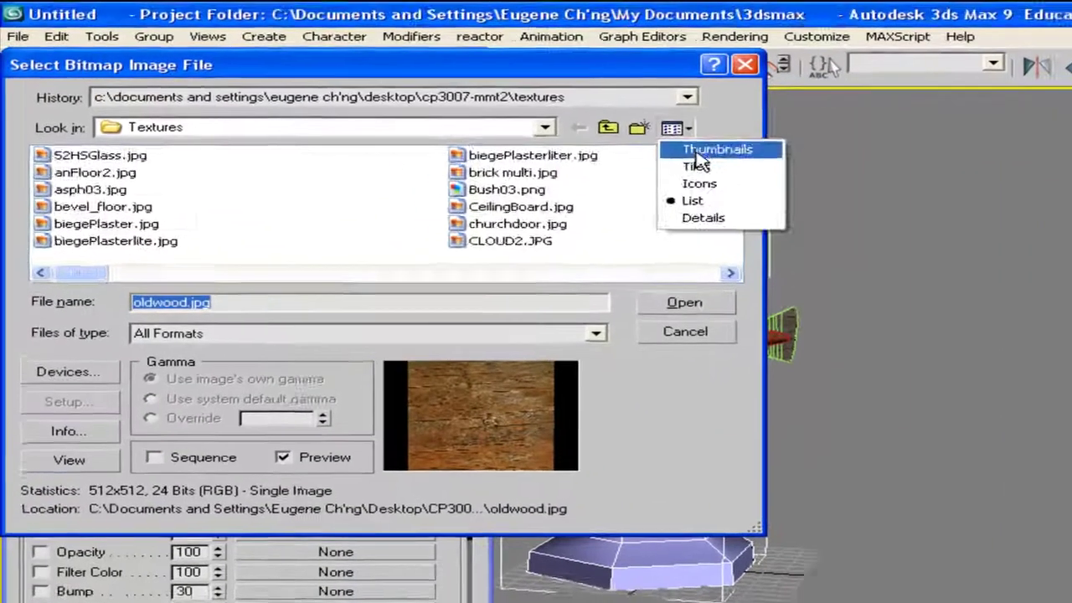
{"action": "left_click", "coordinate": [696, 156]}
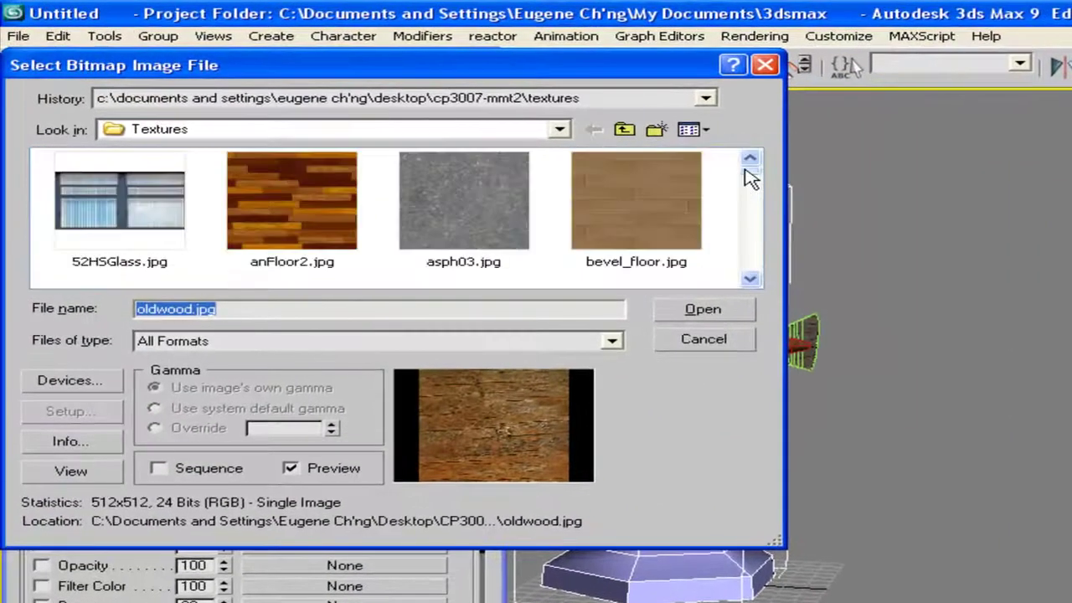
{"action": "left_click_drag", "start_coordinate": [737, 161], "coordinate": [746, 267]}
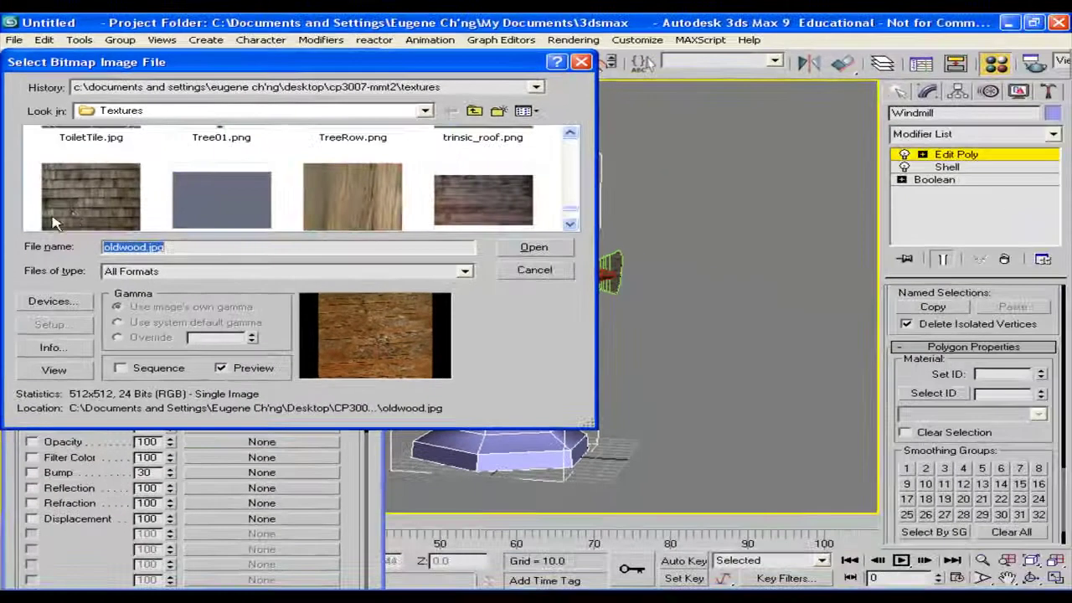
{"action": "double_click", "coordinate": [81, 219]}
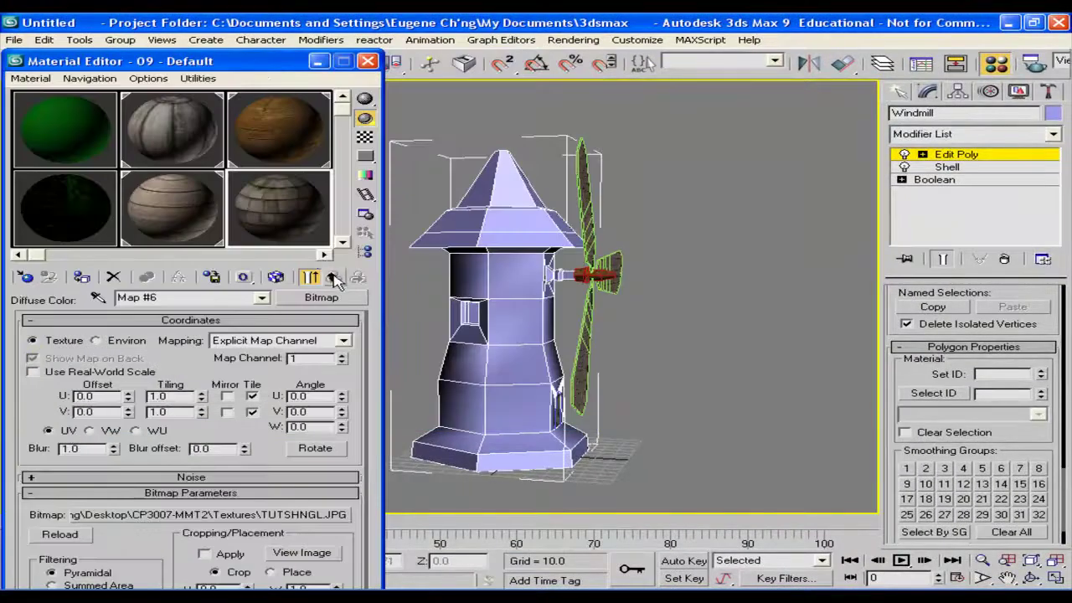
Assign the material to the windmill with its shingle map shown in the viewport, and return to the Multi/Sub-Object level.
{"action": "left_click", "coordinate": [334, 278]}
{"action": "scroll", "coordinate": [301, 347], "scroll_direction": "up", "scroll_amount": 1}
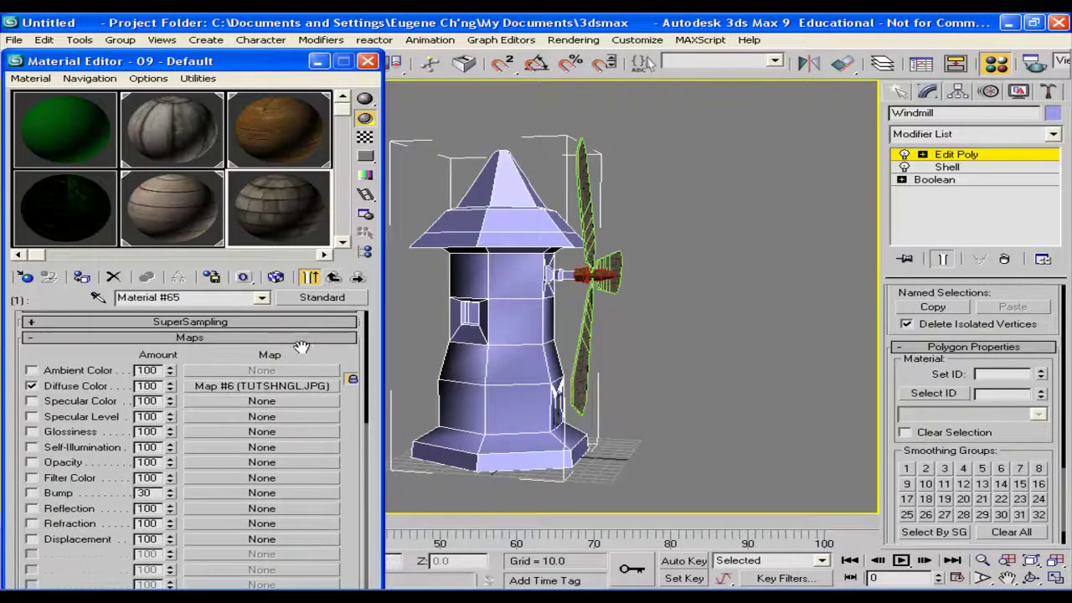
{"action": "left_click", "coordinate": [84, 280]}
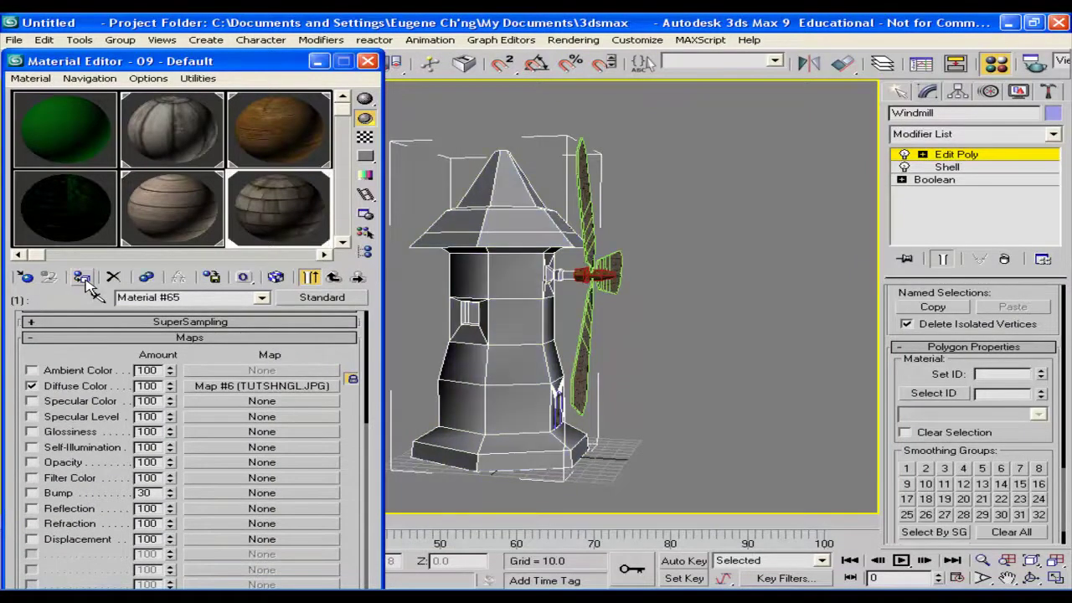
{"action": "left_click", "coordinate": [276, 277]}
{"action": "middle_click_drag", "start_coordinate": [584, 258], "coordinate": [530, 237], "text": "alt"}
{"action": "middle_click_drag", "start_coordinate": [624, 275], "coordinate": [483, 295], "text": "alt"}
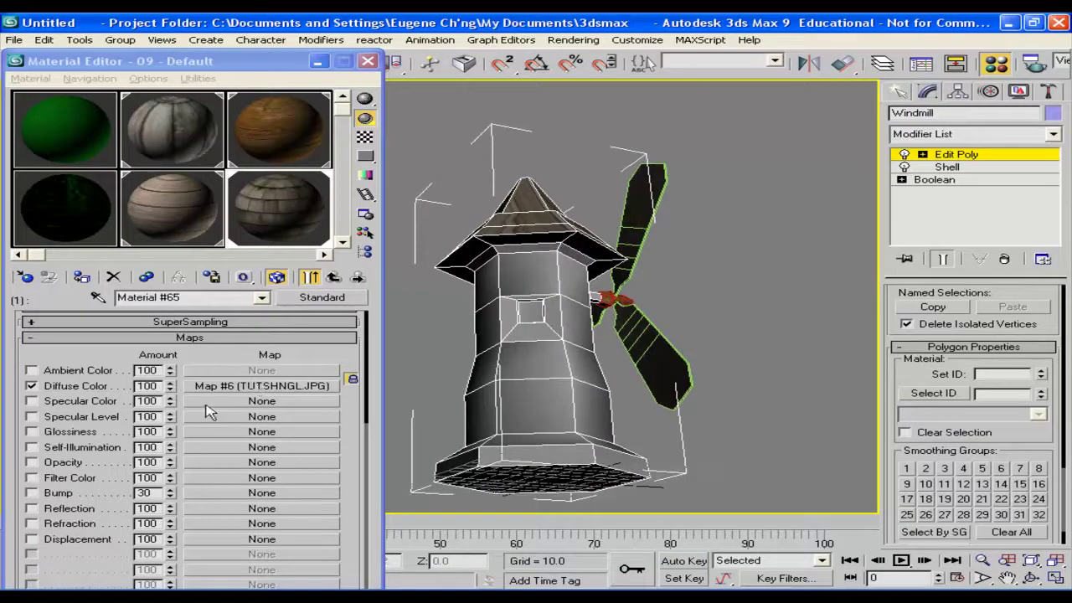
{"action": "left_click", "coordinate": [334, 279]}
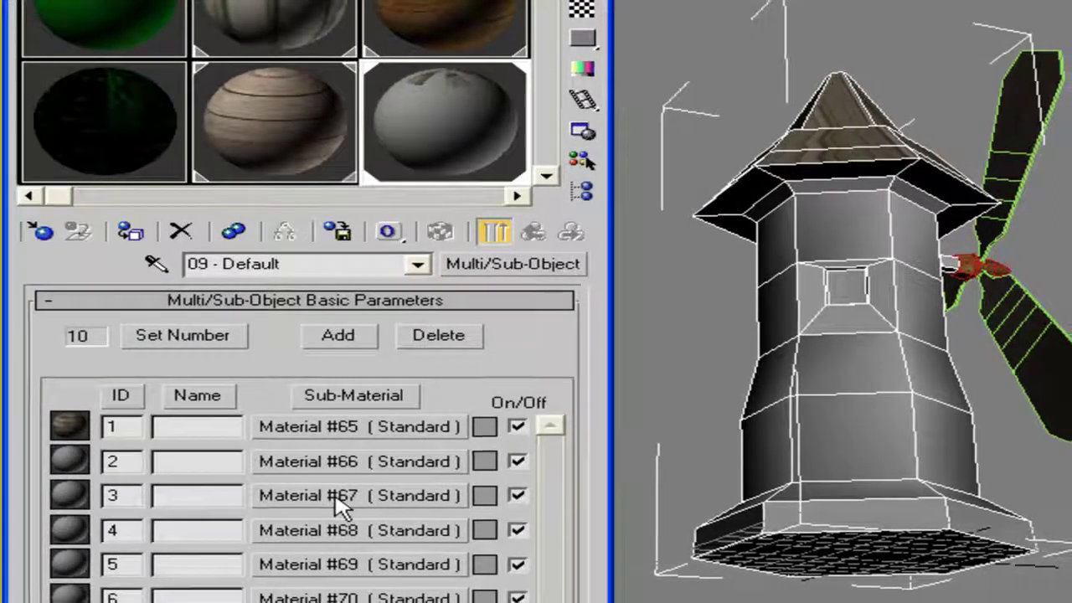
Load darkredbrick.jpg from the Textures folder as the diffuse bitmap of the sub-material for ID 3, browsing with thumbnails.
{"action": "left_click", "coordinate": [341, 496]}
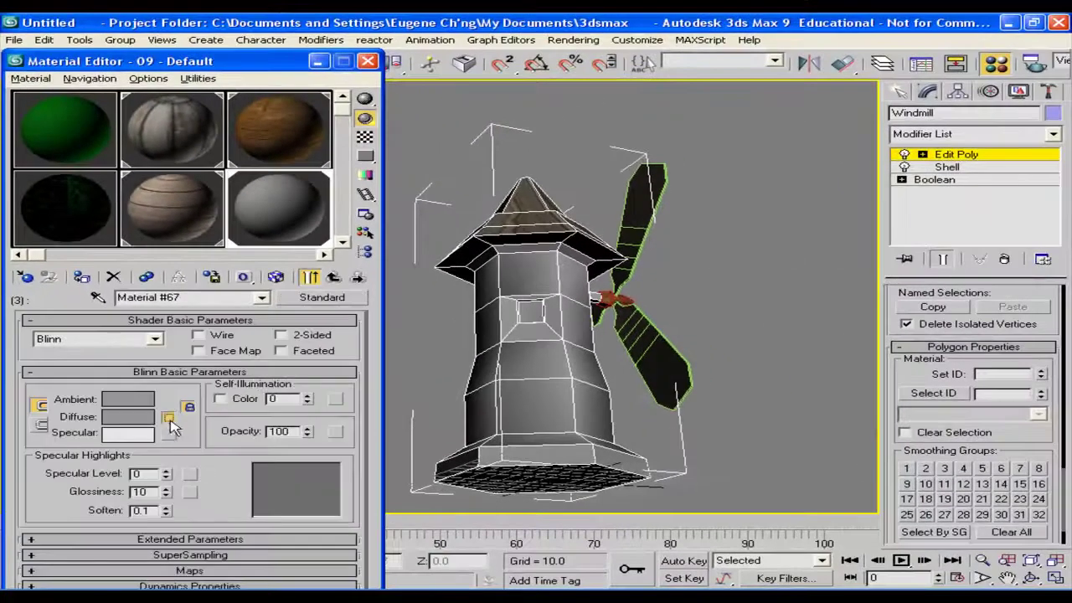
{"action": "double_click", "coordinate": [742, 143]}
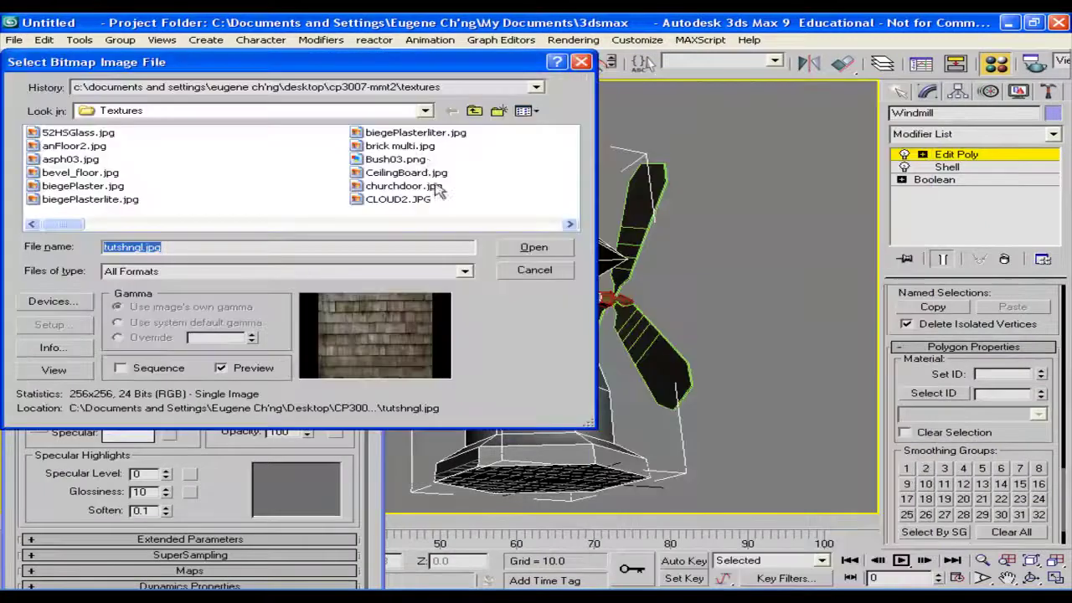
{"action": "left_click", "coordinate": [521, 109]}
{"action": "left_click", "coordinate": [567, 124]}
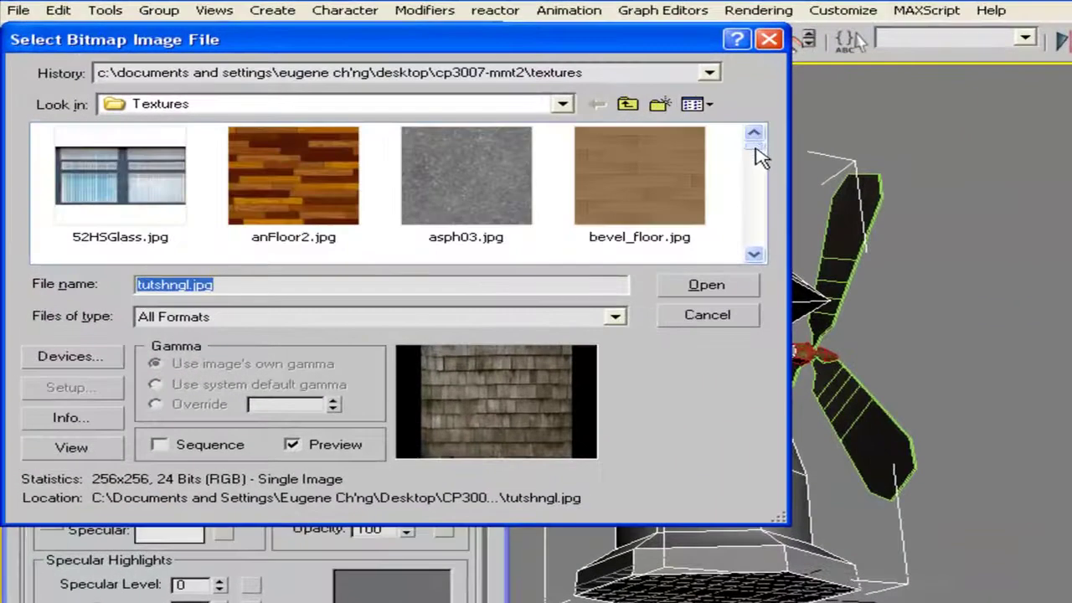
{"action": "left_click_drag", "start_coordinate": [759, 156], "coordinate": [759, 174]}
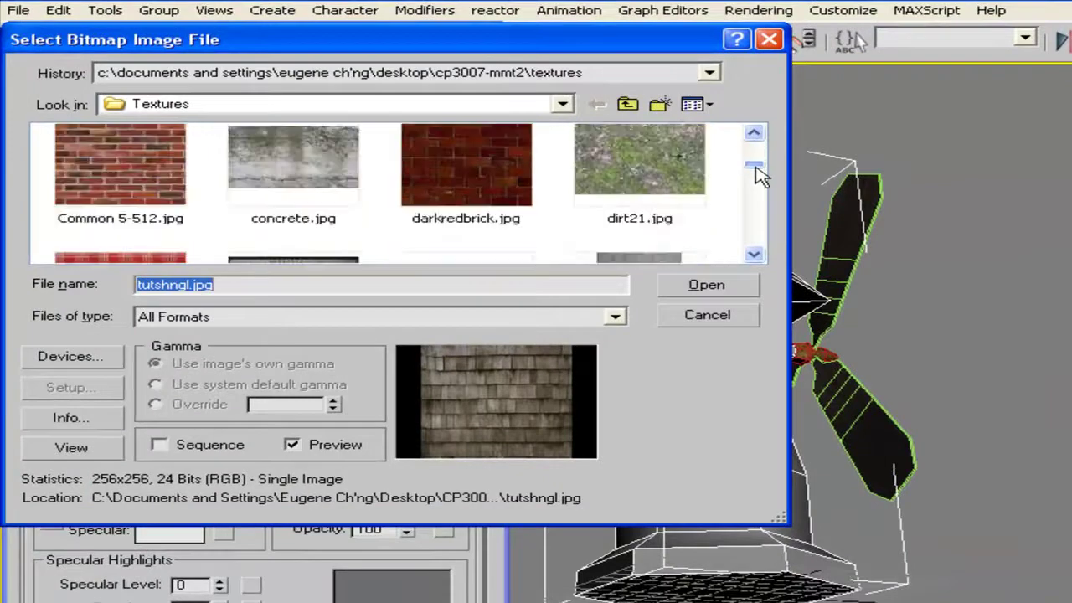
{"action": "double_click", "coordinate": [484, 190]}
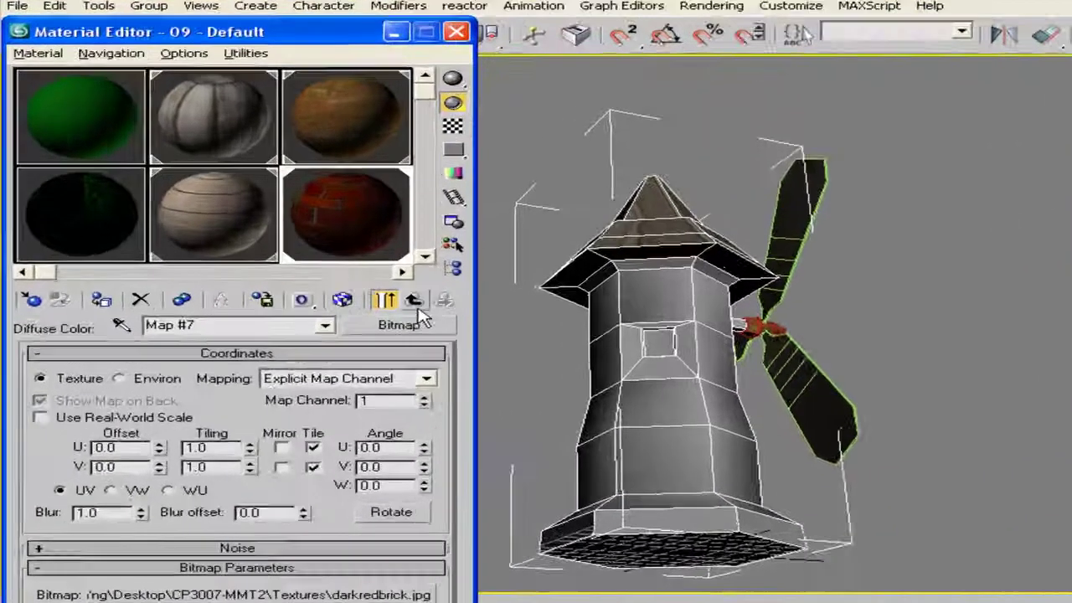
Show the ID 3 brick material's map in the viewport and return to the Multi/Sub-Object level.
{"action": "left_click", "coordinate": [333, 280]}
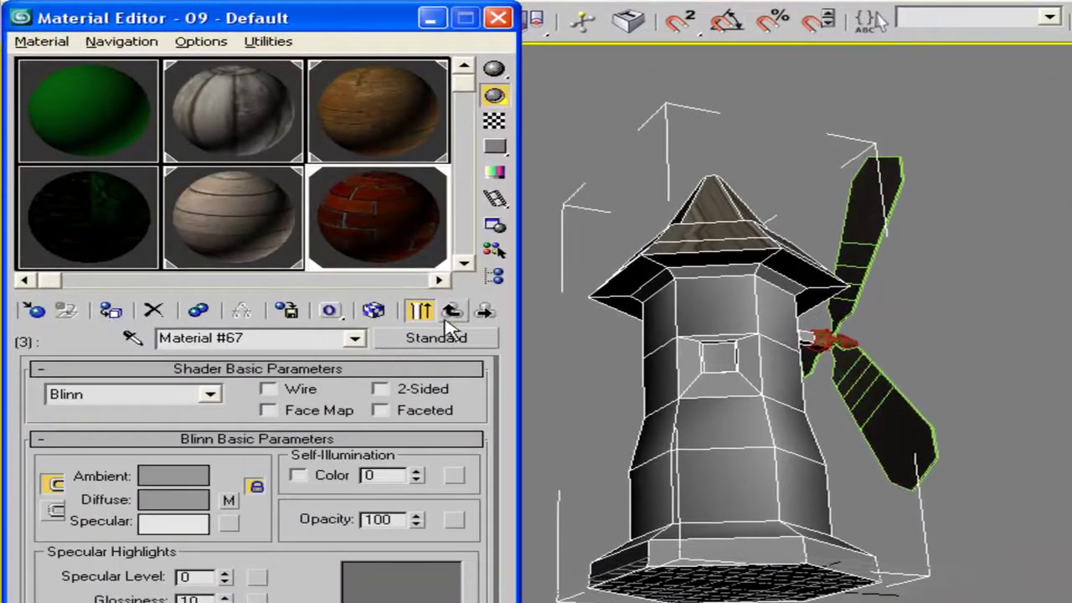
{"action": "left_click", "coordinate": [452, 311]}
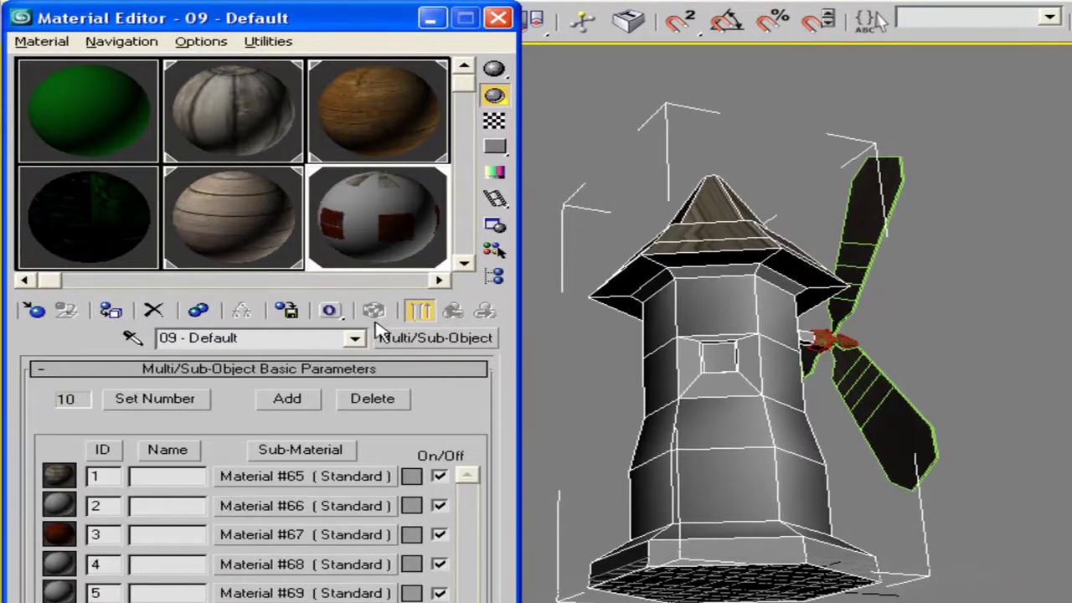
{"action": "left_click", "coordinate": [284, 536]}
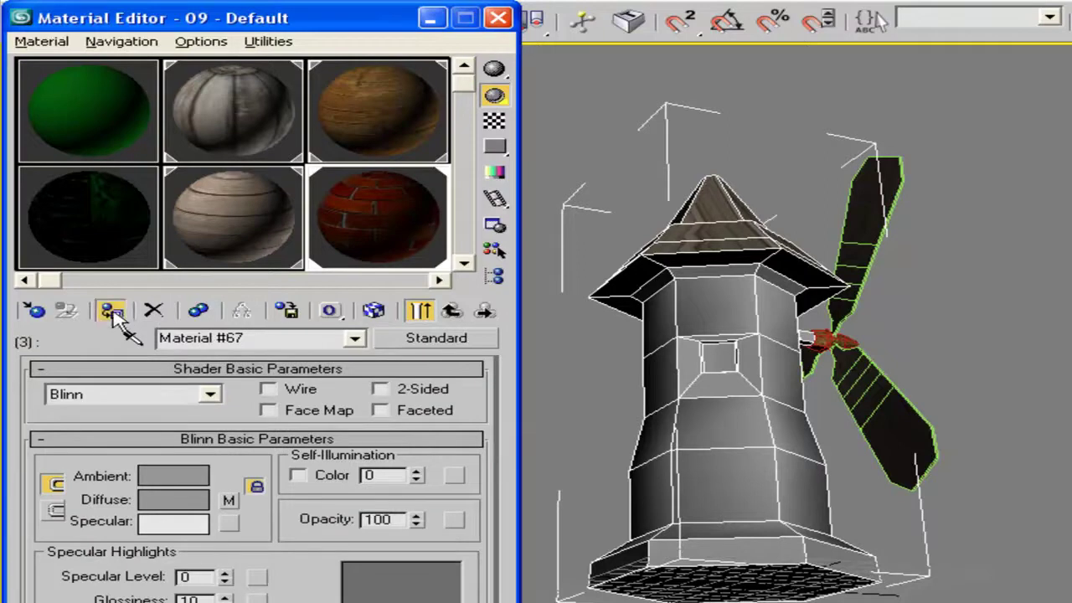
{"action": "left_click", "coordinate": [373, 311]}
{"action": "left_click", "coordinate": [451, 312]}
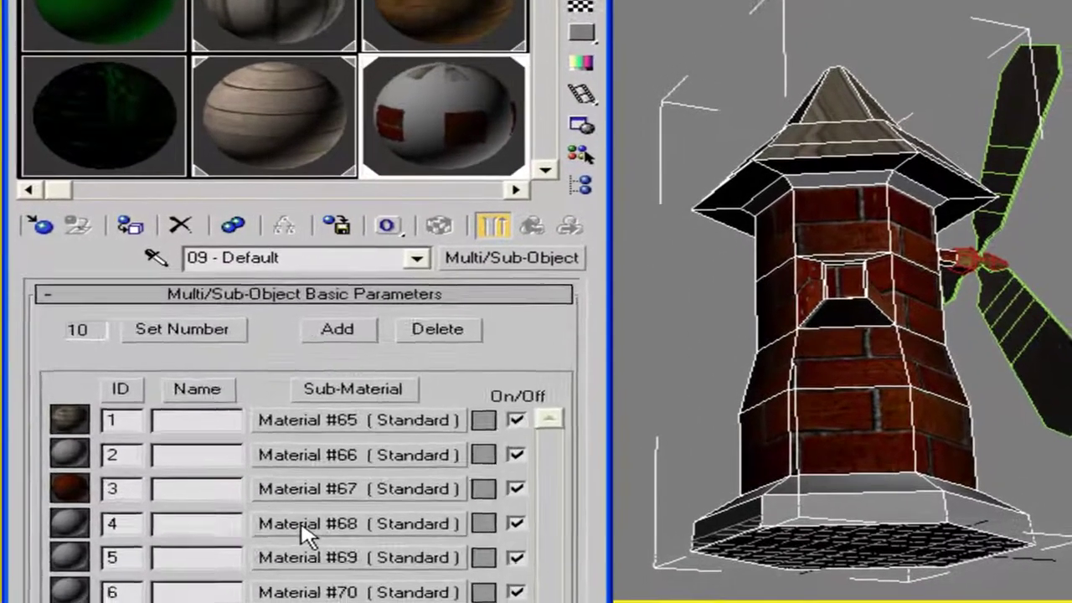
Load asph03.jpg from the Textures folder as the diffuse bitmap of the sub-material for ID 4.
{"action": "left_click", "coordinate": [235, 568]}
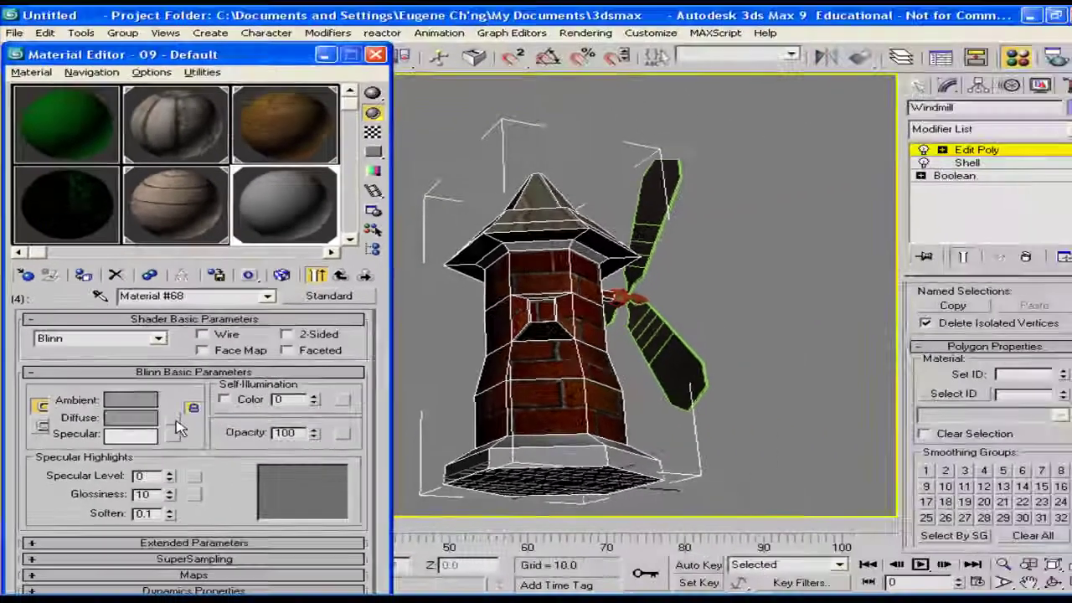
{"action": "left_click", "coordinate": [172, 418]}
{"action": "double_click", "coordinate": [727, 137]}
{"action": "left_click", "coordinate": [527, 110]}
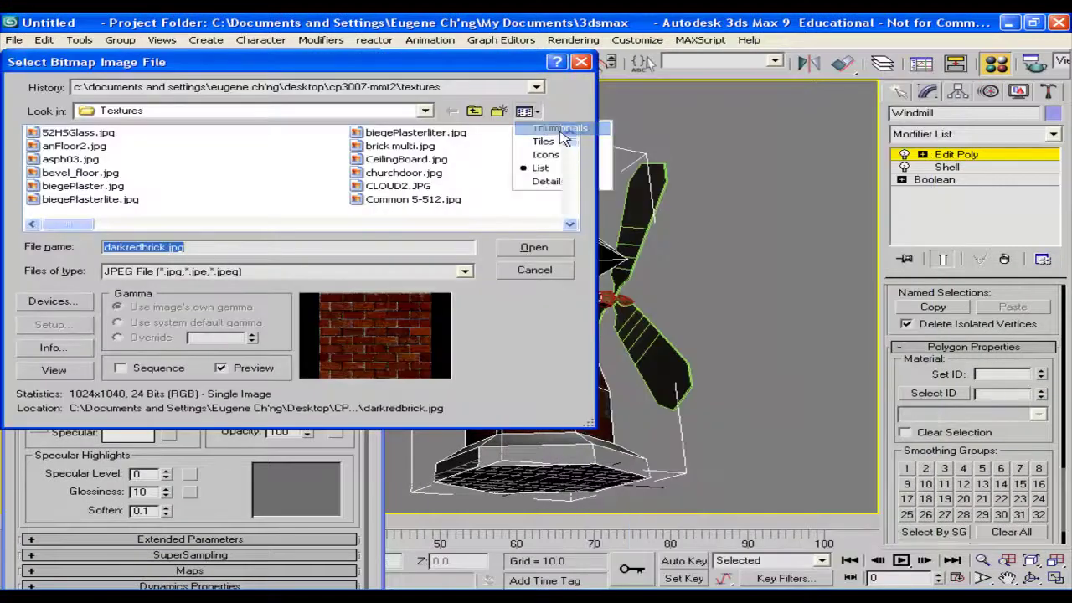
{"action": "left_click", "coordinate": [551, 122]}
{"action": "scroll", "coordinate": [574, 149], "scroll_direction": "down", "scroll_amount": 1}
{"action": "scroll", "coordinate": [576, 149], "scroll_direction": "up", "scroll_amount": 1}
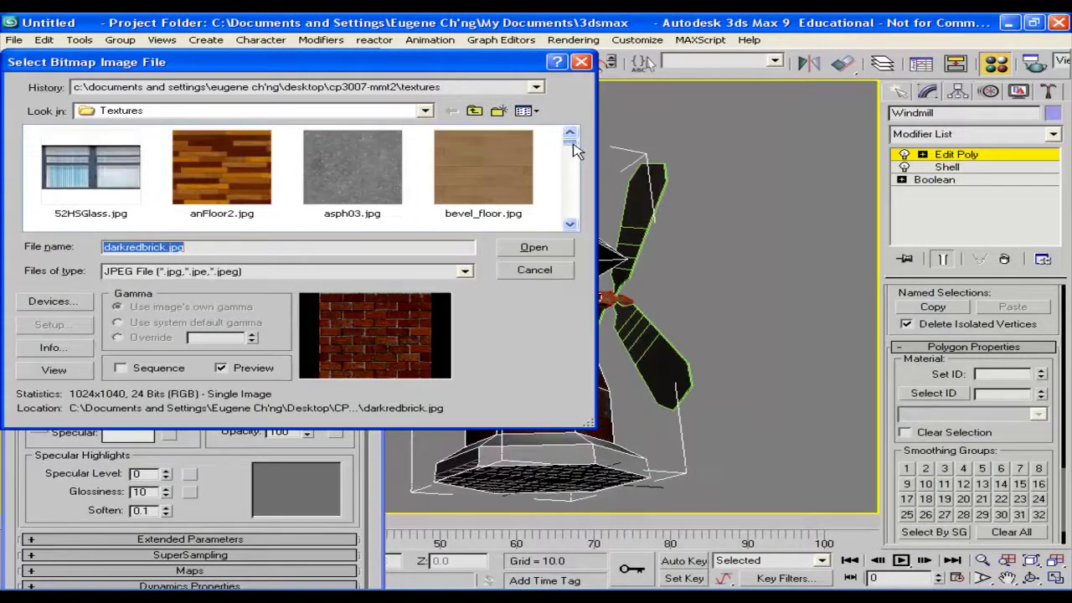
{"action": "double_click", "coordinate": [377, 175]}
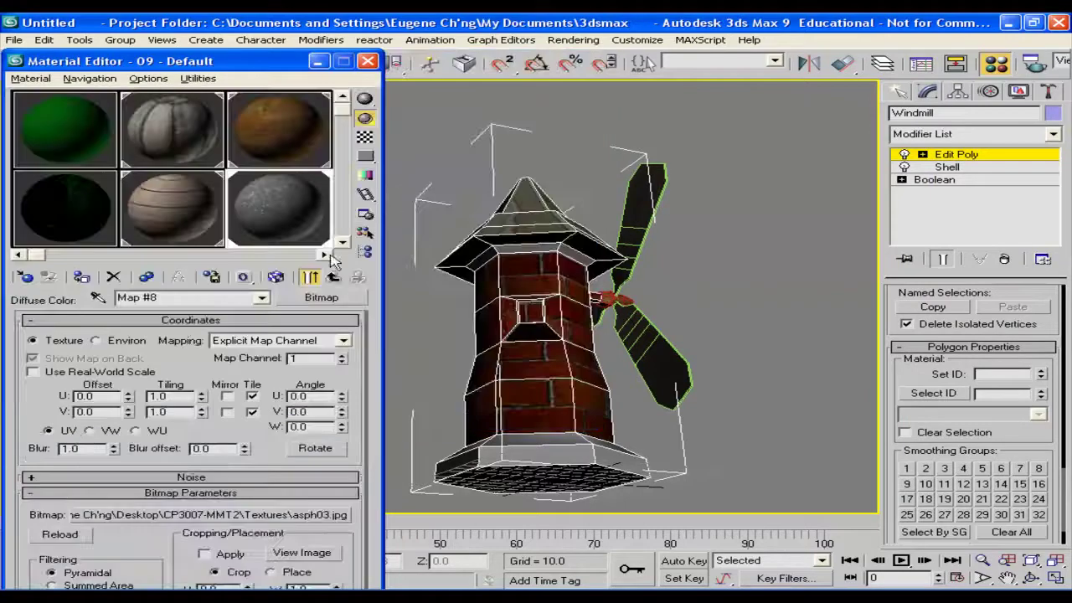
Show the asphalt map on the windmill's base in the viewport and return to the Multi/Sub-Object level.
{"action": "left_click", "coordinate": [243, 278]}
{"action": "left_click", "coordinate": [82, 278]}
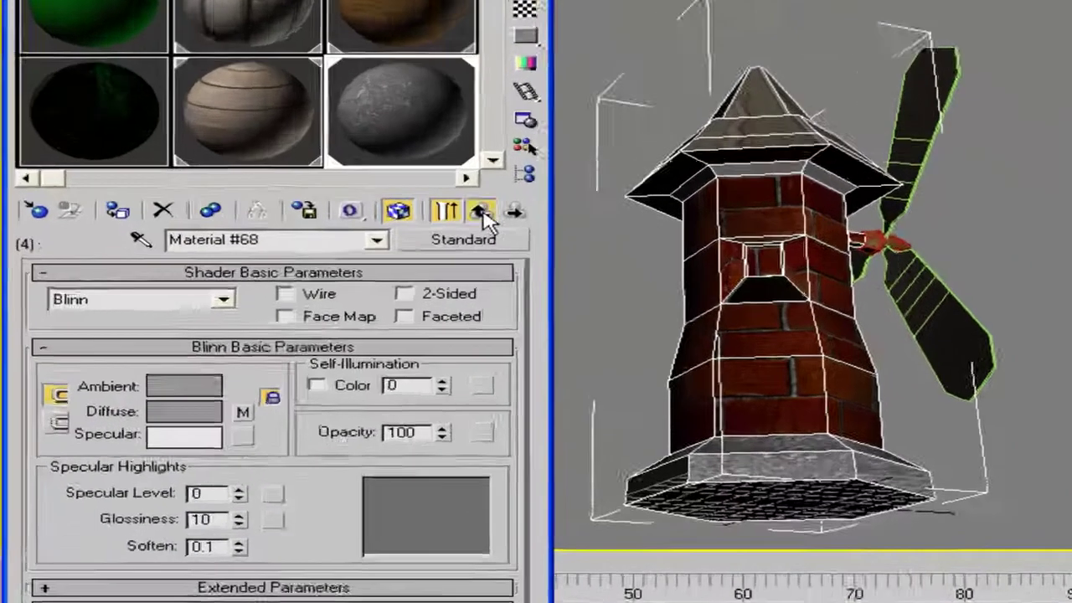
{"action": "left_click", "coordinate": [334, 277]}
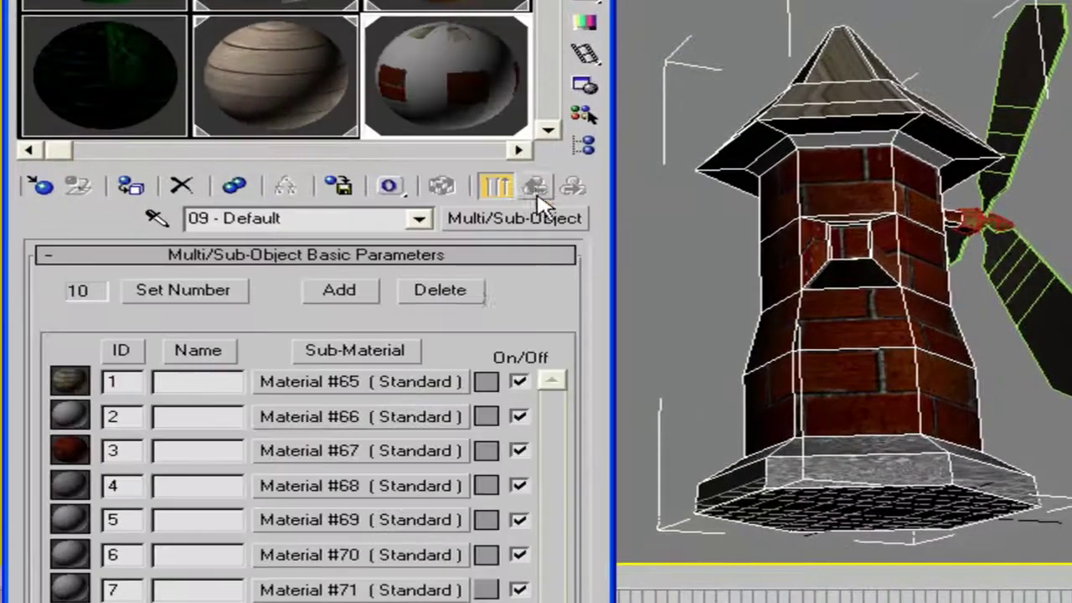
Load the light-brown texture whose file name ends in _regular.jpg as the diffuse bitmap of the sub-material for ID 5.
{"action": "left_click", "coordinate": [301, 521]}
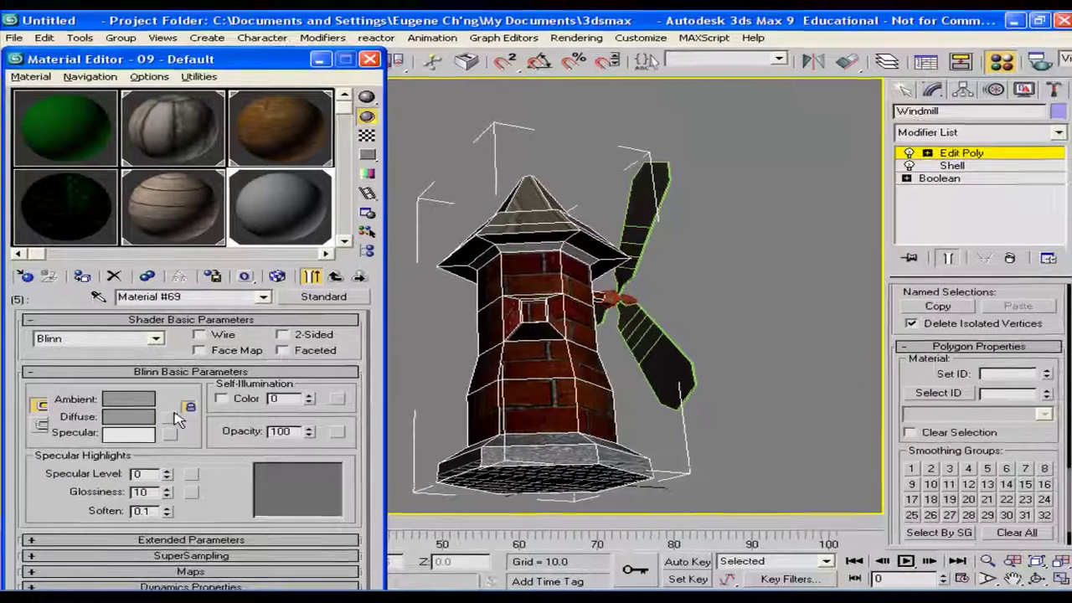
{"action": "left_click", "coordinate": [270, 408]}
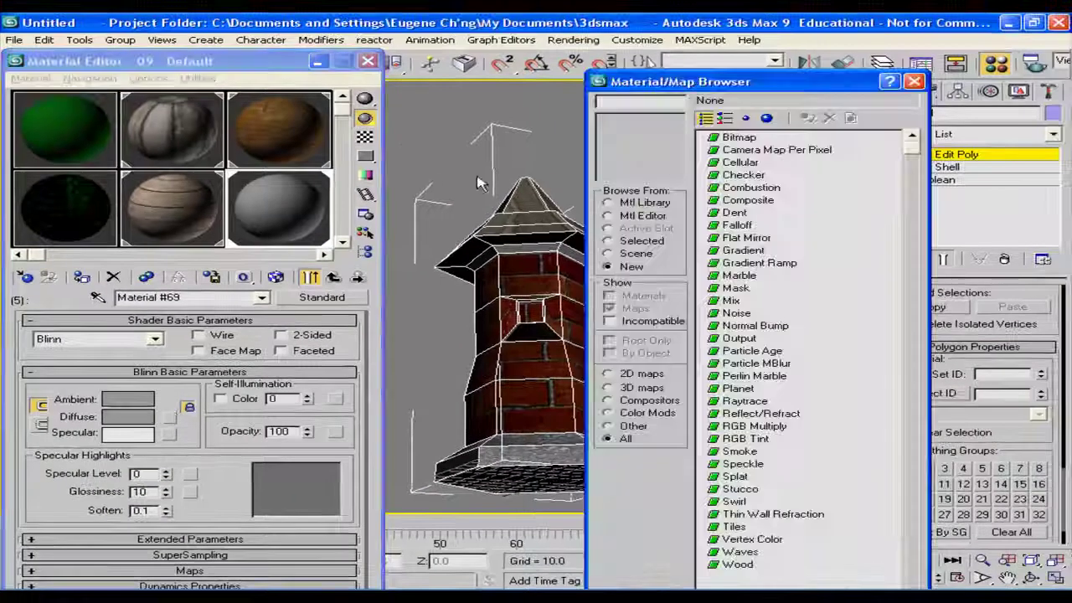
{"action": "double_click", "coordinate": [741, 138]}
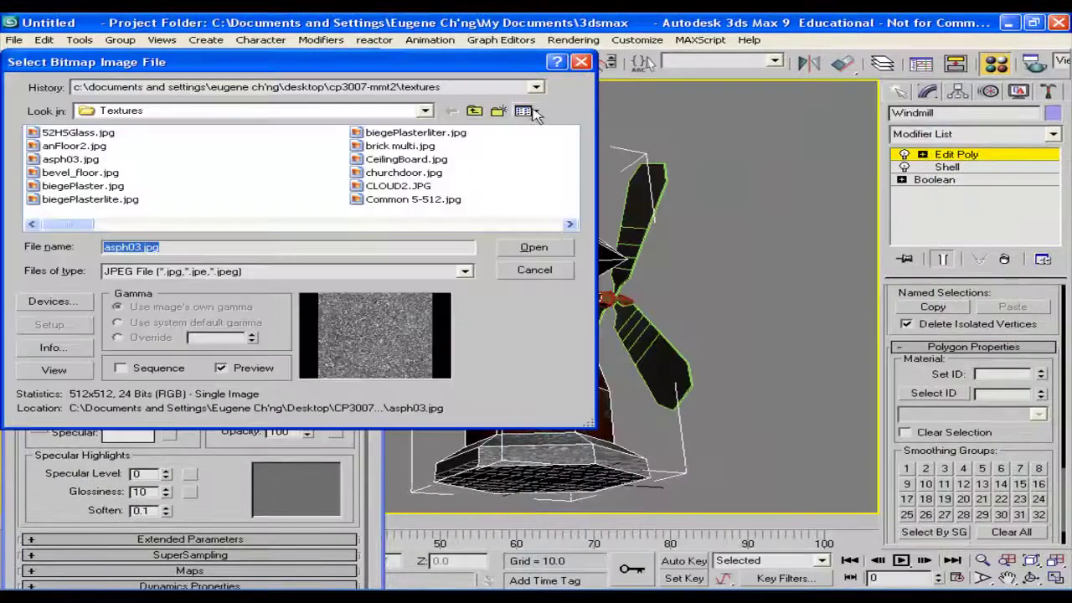
{"action": "left_click", "coordinate": [529, 109]}
{"action": "left_click", "coordinate": [552, 130]}
{"action": "left_click_drag", "start_coordinate": [574, 142], "coordinate": [575, 148]}
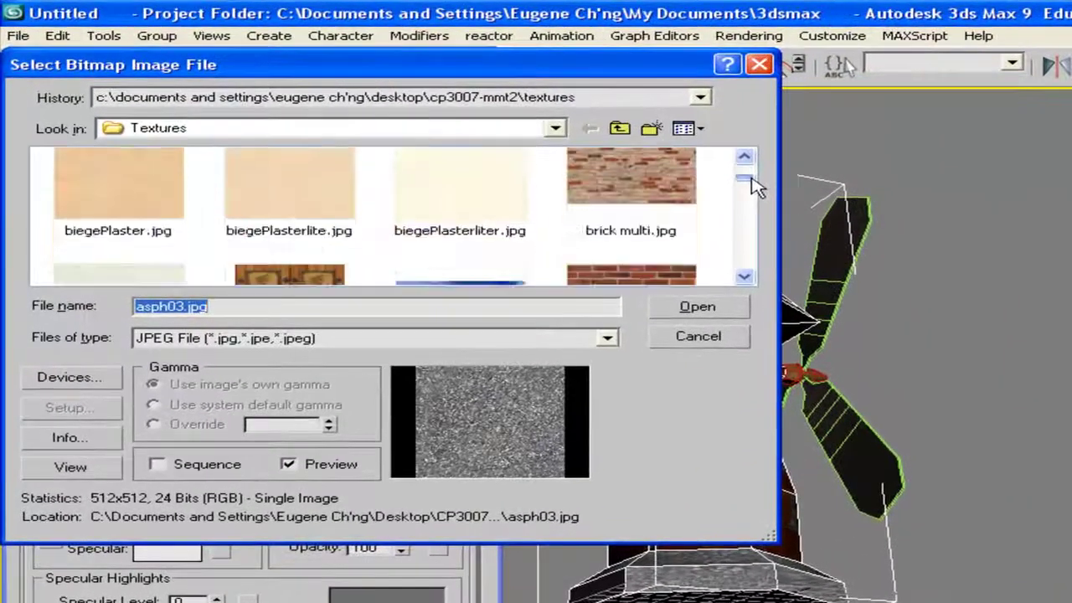
{"action": "left_click_drag", "start_coordinate": [754, 186], "coordinate": [753, 206]}
{"action": "left_click", "coordinate": [631, 180]}
{"action": "left_click", "coordinate": [698, 306]}
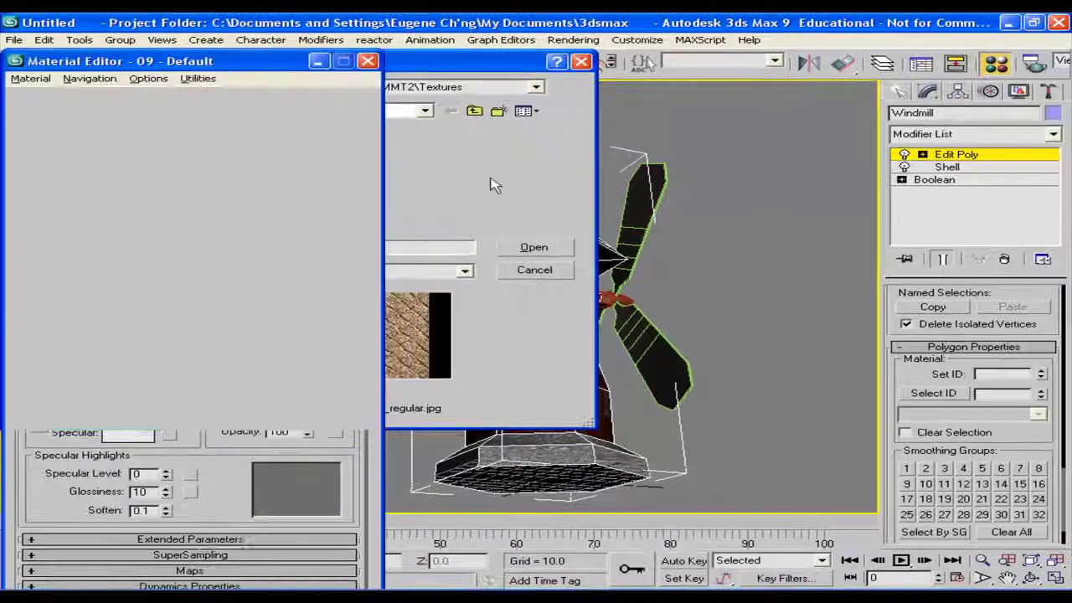
Go back up from the ID 5 bitmap level and close the Material Editor.
{"action": "left_click", "coordinate": [333, 277]}
{"action": "left_click", "coordinate": [333, 277]}
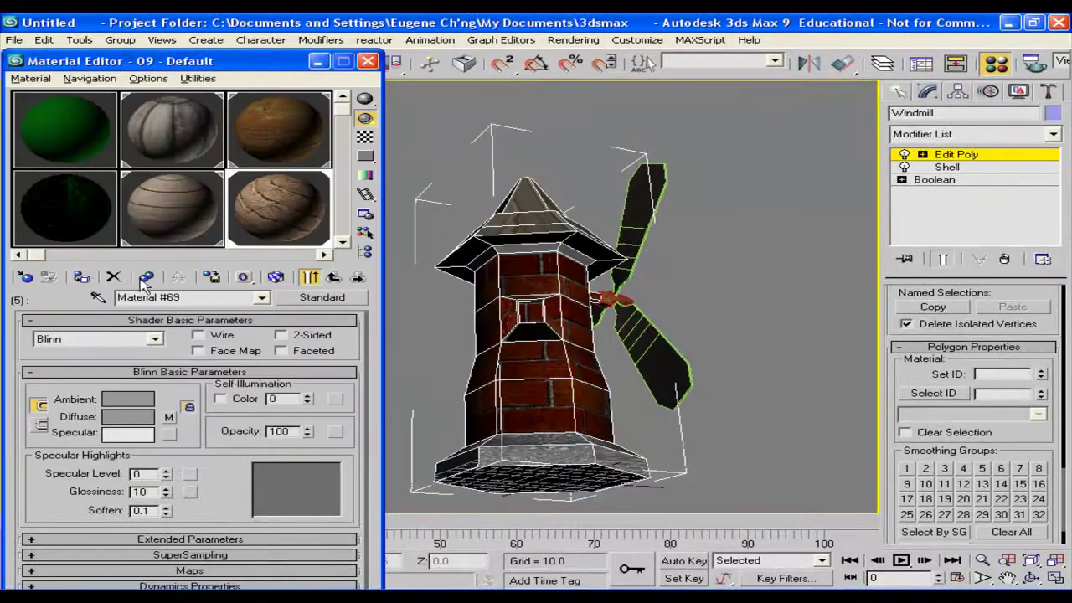
{"action": "left_click", "coordinate": [368, 60]}
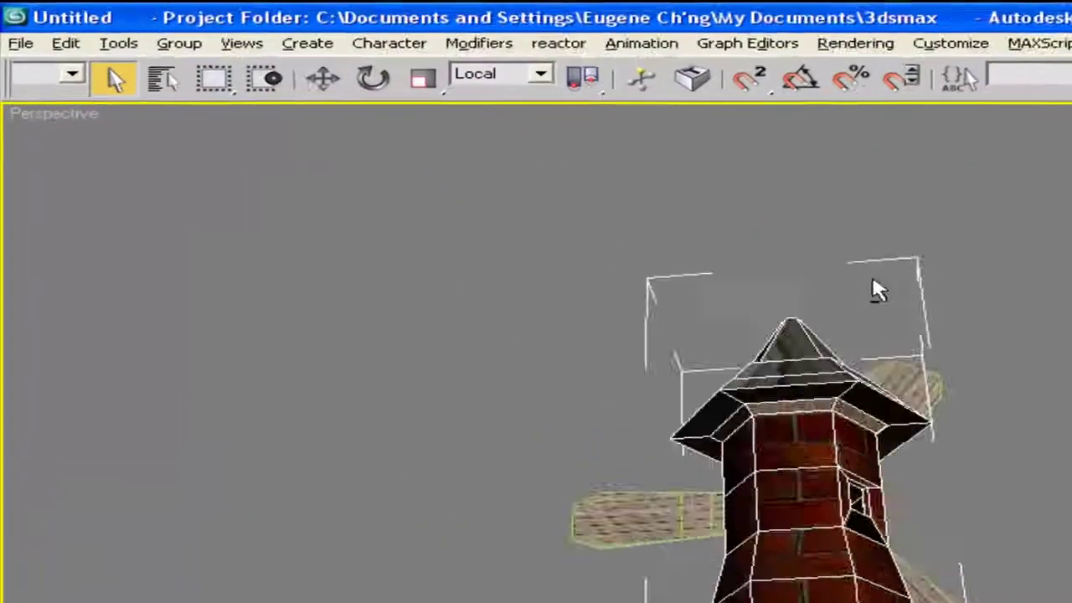
Select all the windmill's wall polygons by choosing material ID 3 in the polygon properties.
{"action": "middle_click_drag", "start_coordinate": [872, 280], "coordinate": [458, 393], "text": "alt"}
{"action": "middle_click_drag", "start_coordinate": [604, 447], "coordinate": [861, 251], "text": "alt"}
{"action": "scroll", "coordinate": [853, 353], "scroll_direction": "up", "scroll_amount": 2}
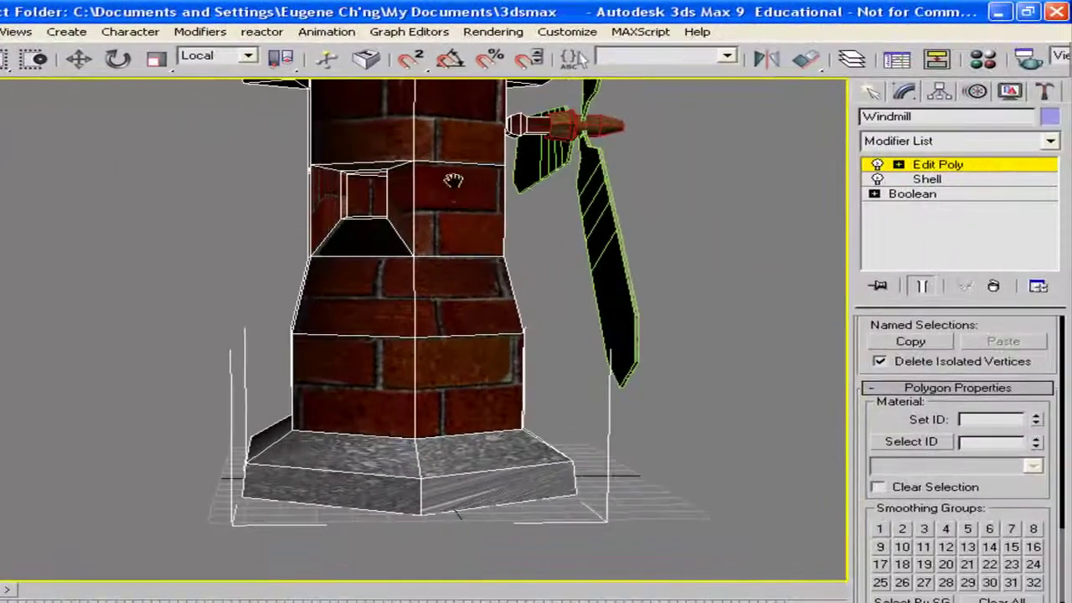
{"action": "middle_click_drag", "start_coordinate": [453, 181], "coordinate": [411, 265]}
{"action": "left_click", "coordinate": [392, 280]}
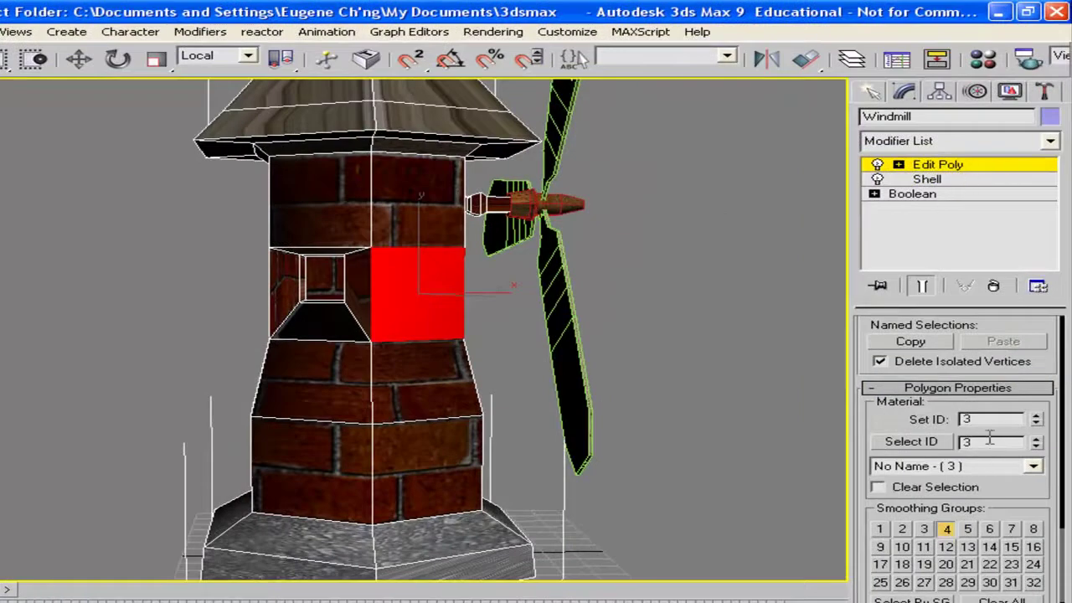
{"action": "left_click", "coordinate": [524, 299]}
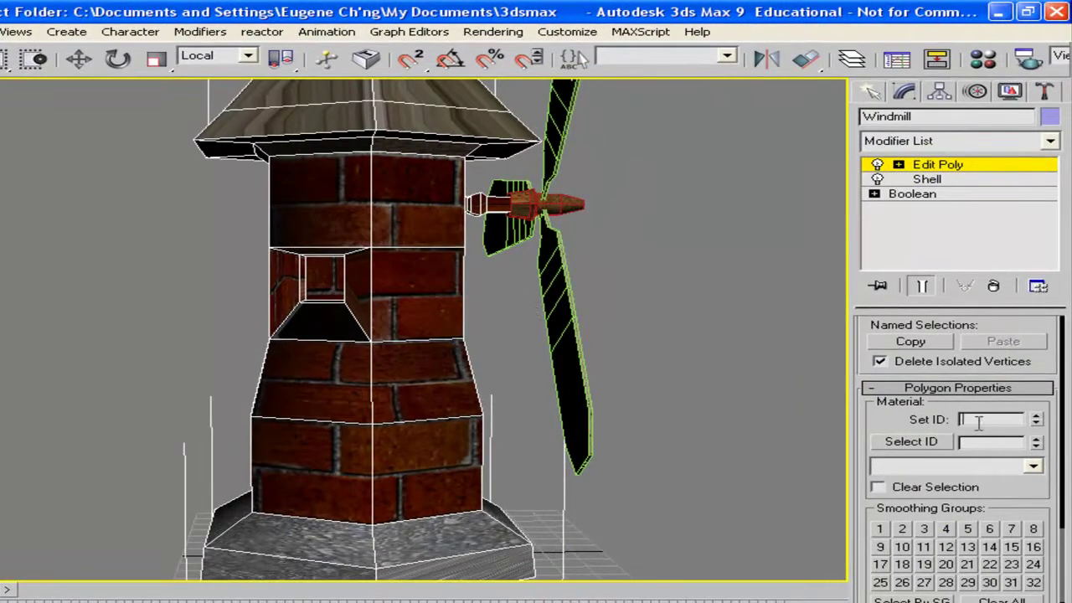
{"action": "left_click", "coordinate": [978, 466]}
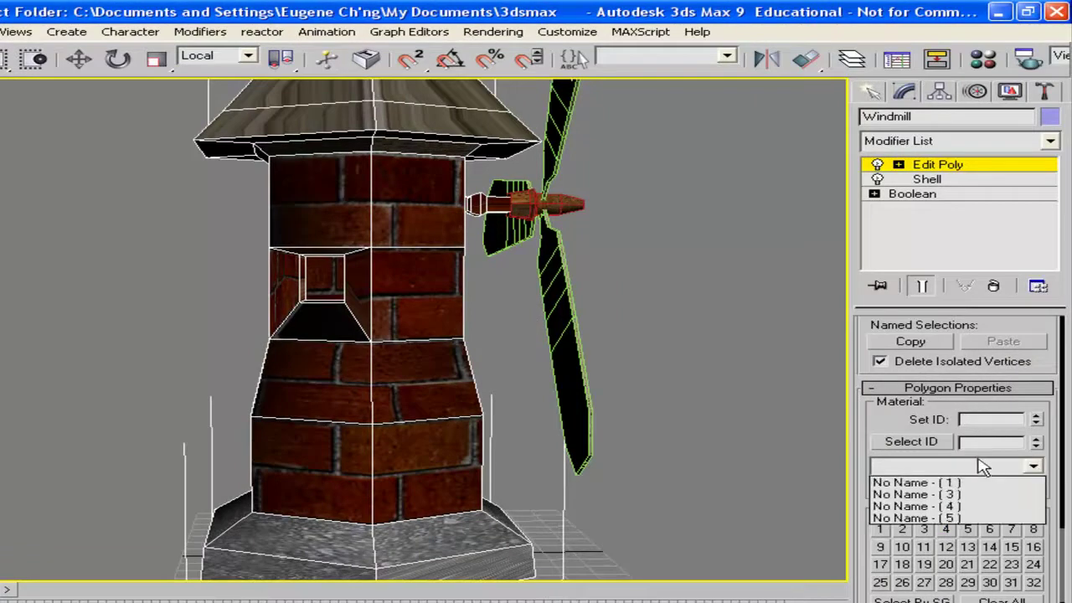
{"action": "left_click", "coordinate": [944, 494]}
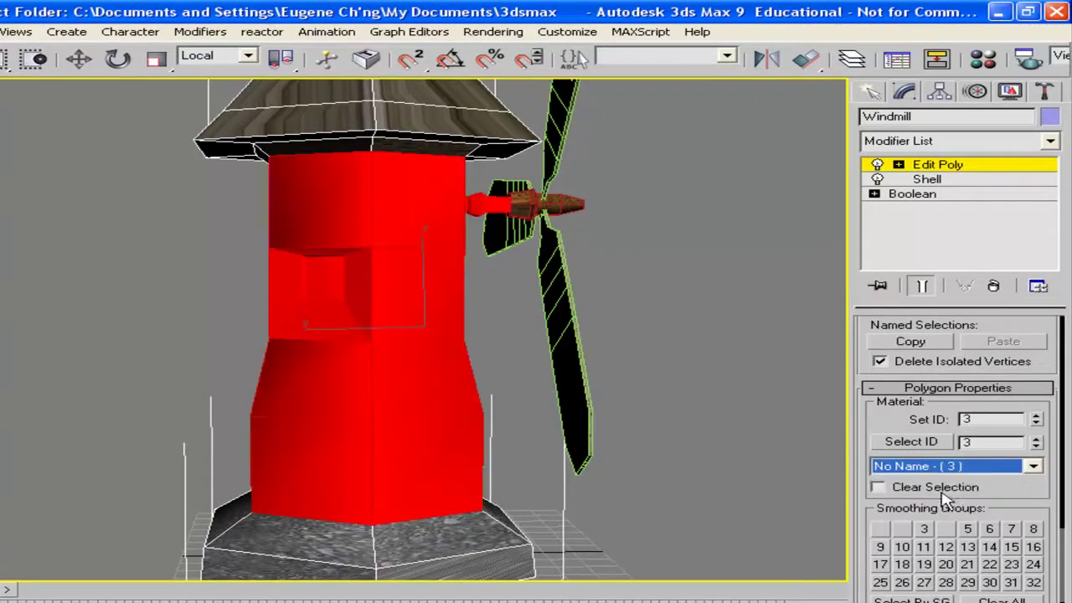
{"action": "middle_click_drag", "start_coordinate": [286, 256], "coordinate": [404, 308], "text": "alt"}
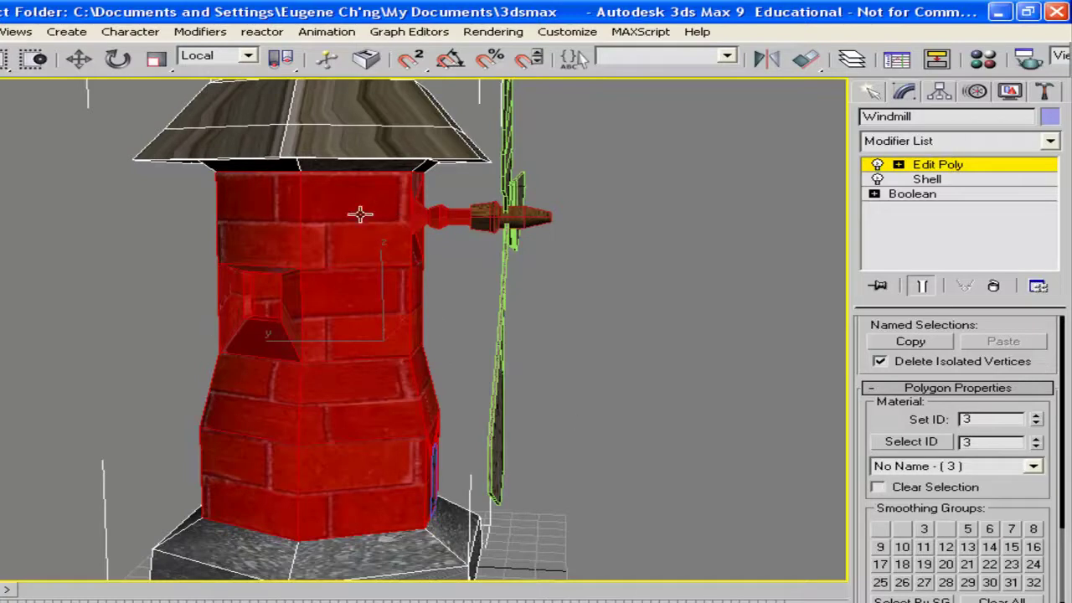
Apply a UVW Map modifier to the selected wall polygons and set its mapping type to Box.
{"action": "left_click", "coordinate": [984, 142]}
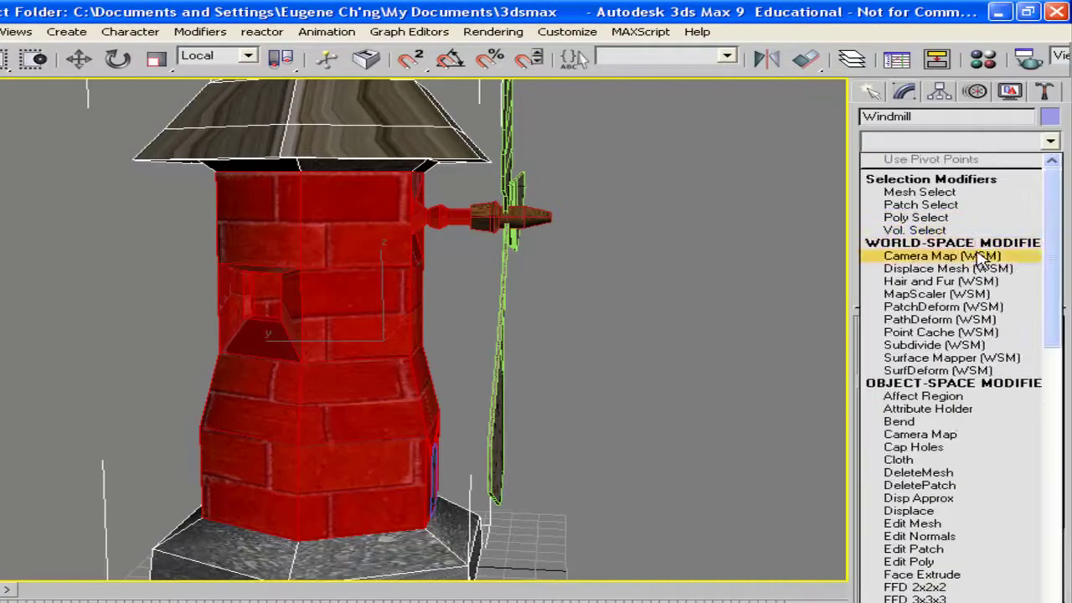
{"action": "key", "text": "u"}
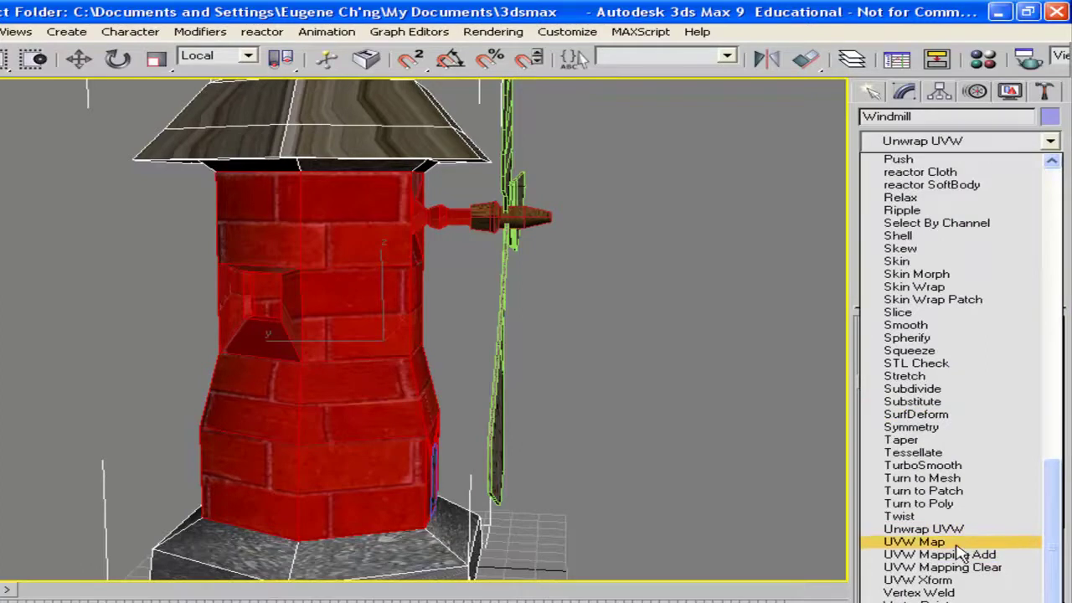
{"action": "left_click", "coordinate": [915, 542]}
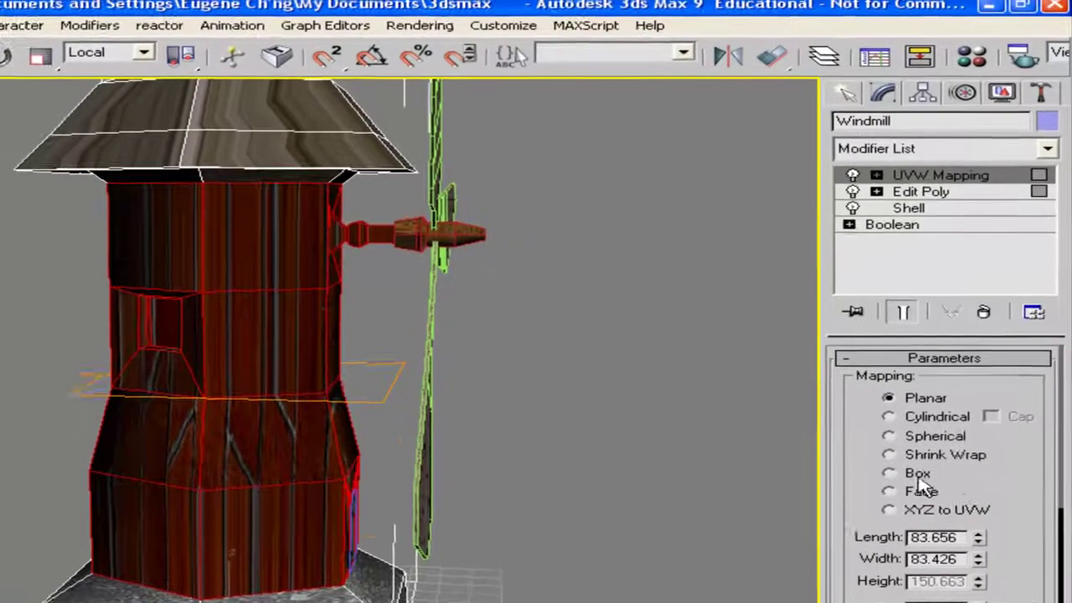
{"action": "left_click", "coordinate": [933, 428]}
{"action": "left_click_drag", "start_coordinate": [1022, 494], "coordinate": [1020, 418]}
{"action": "left_click_drag", "start_coordinate": [1015, 471], "coordinate": [1015, 408]}
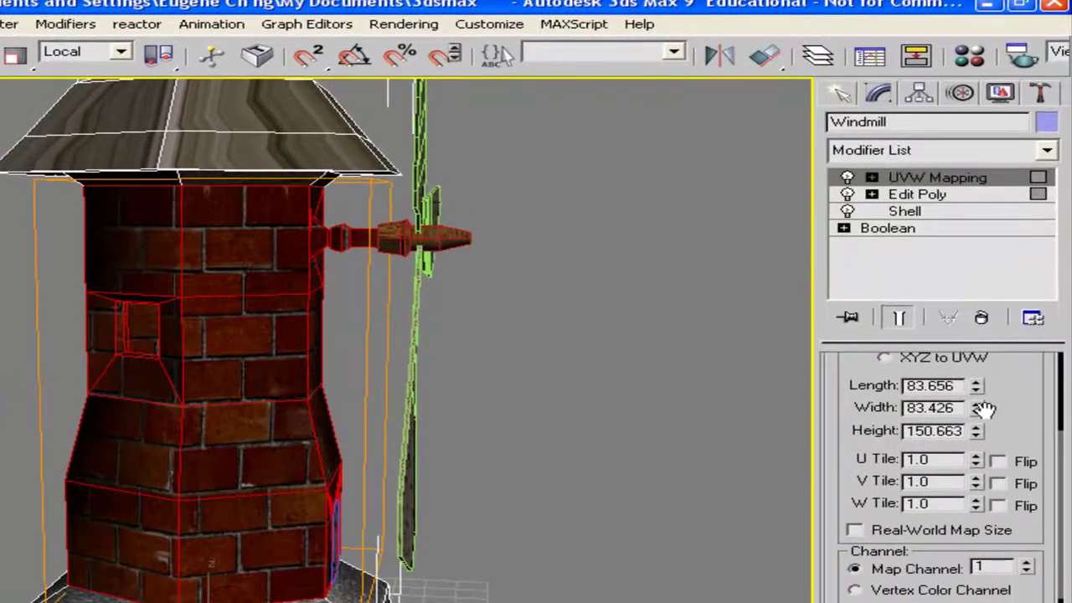
Try a length of 60 for the box mapping on the walls.
{"action": "double_click", "coordinate": [957, 385]}
{"action": "type", "text": "60"}
{"action": "key", "text": "Return"}
Set the wall box mapping's length, width and height each to 30.
{"action": "left_click_drag", "start_coordinate": [947, 386], "coordinate": [883, 379]}
{"action": "type", "text": "30"}
{"action": "left_click_drag", "start_coordinate": [961, 407], "coordinate": [930, 410]}
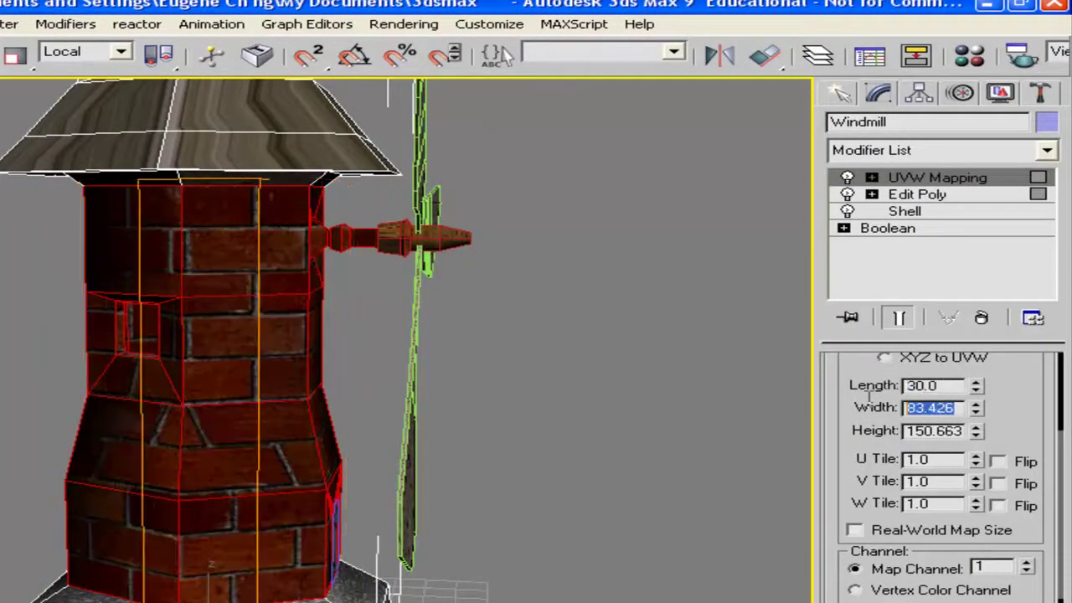
{"action": "type", "text": "30"}
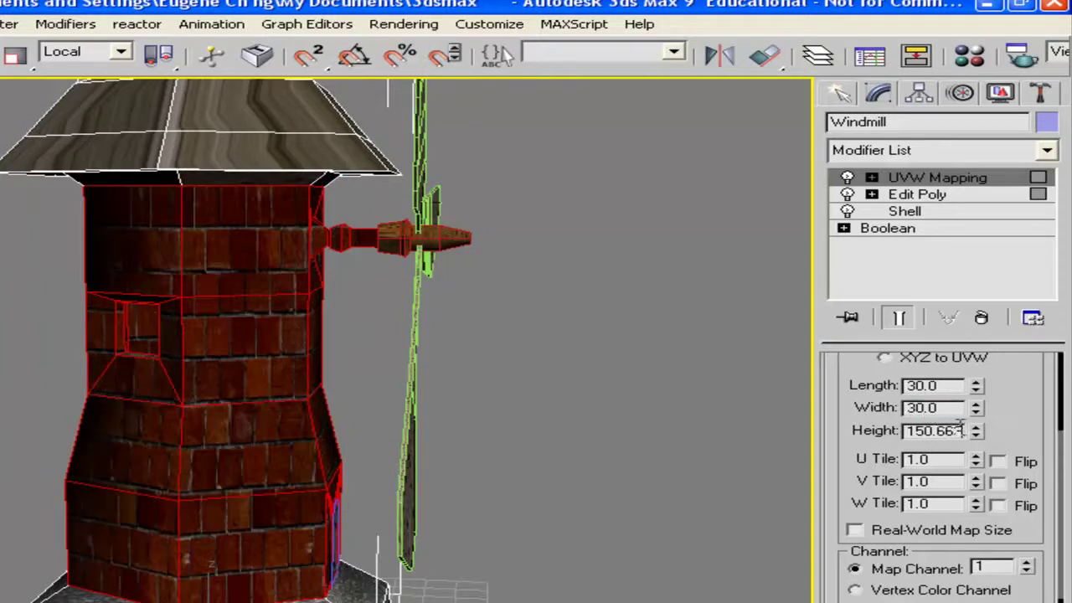
{"action": "type", "text": "30"}
{"action": "left_click", "coordinate": [939, 409]}
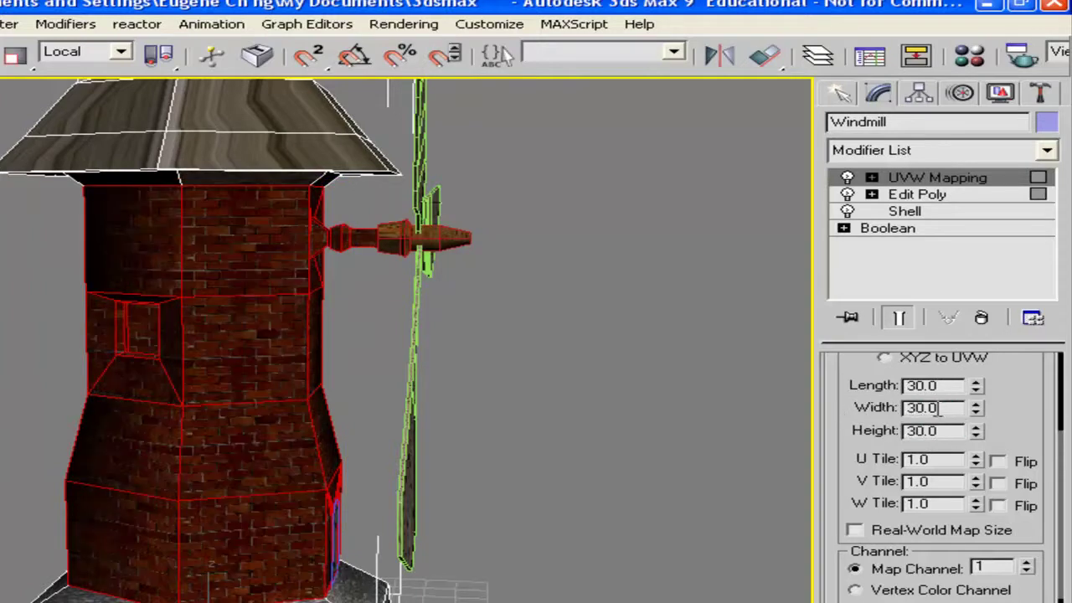
Add an Edit Poly modifier above the windmill's wall UVW mapping and enter its Polygon sub-object level.
{"action": "middle_click_drag", "start_coordinate": [344, 321], "coordinate": [724, 397], "text": "alt"}
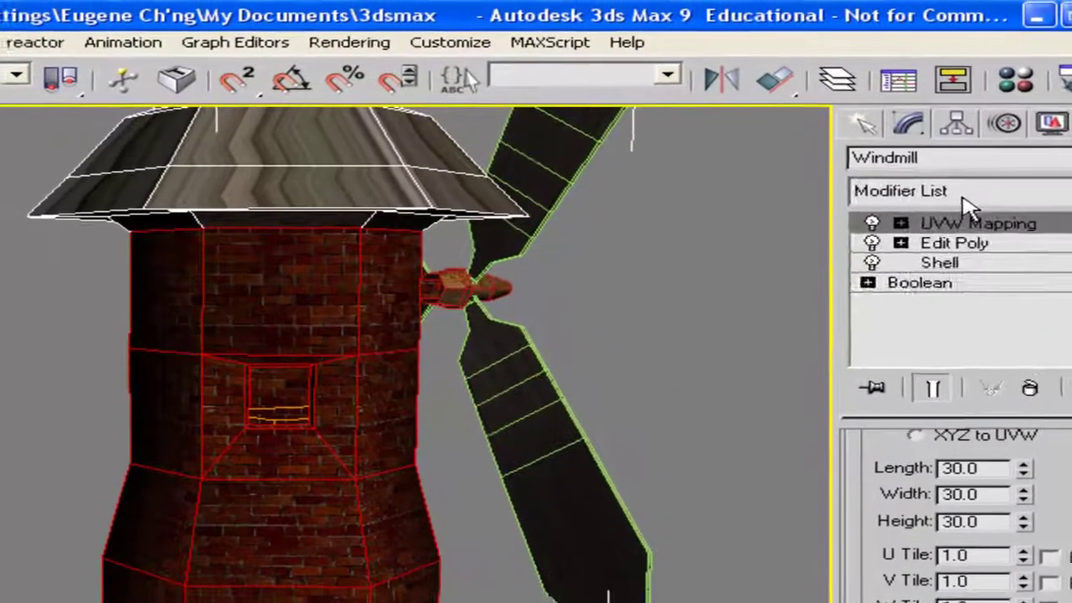
{"action": "left_click", "coordinate": [921, 152]}
{"action": "key", "text": "e"}
{"action": "left_click", "coordinate": [972, 277]}
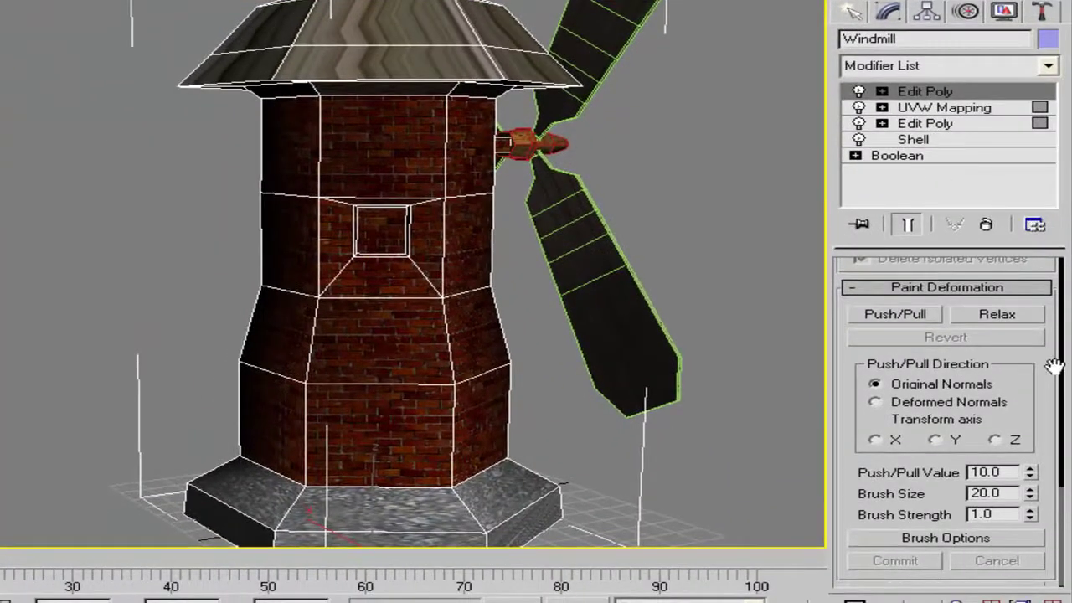
{"action": "left_click_drag", "start_coordinate": [1034, 397], "coordinate": [1047, 552]}
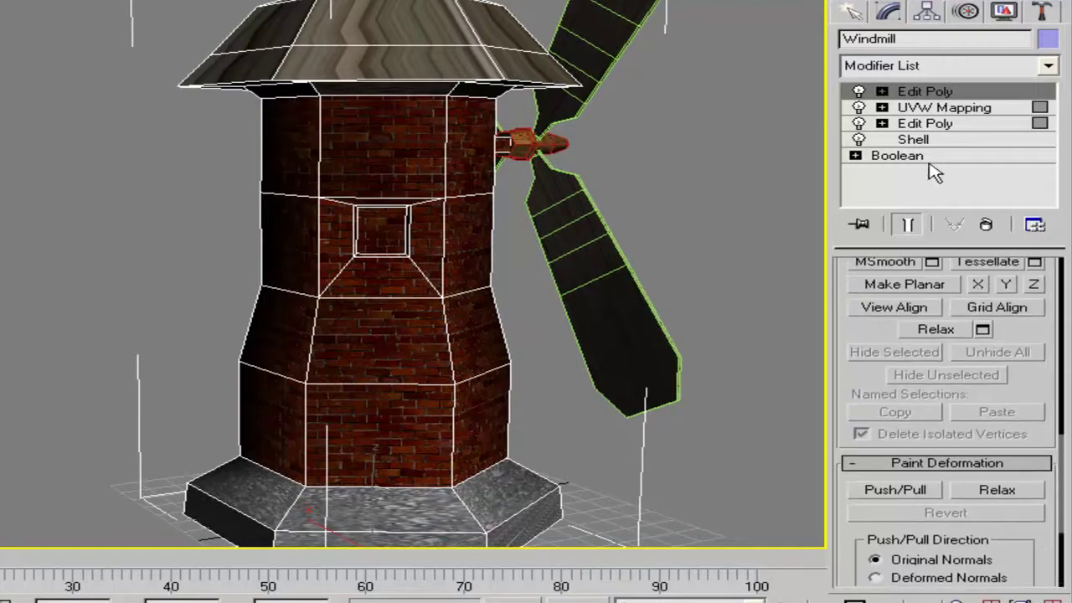
{"action": "left_click", "coordinate": [883, 92]}
{"action": "left_click", "coordinate": [938, 156]}
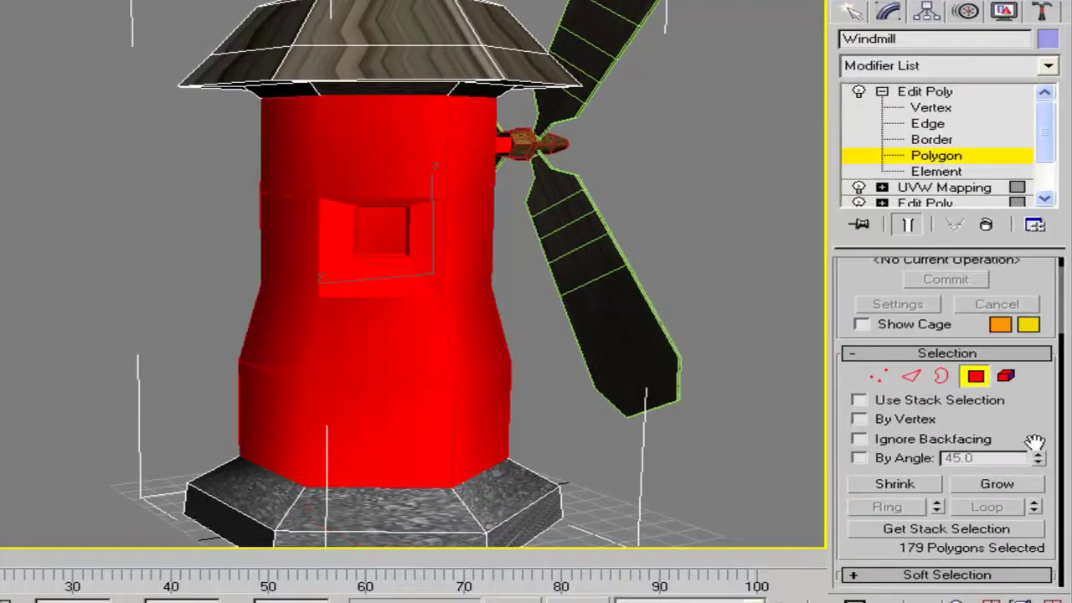
Clear the wall selection and select only the roof polygons by choosing material ID 1 in the polygon properties.
{"action": "scroll", "coordinate": [1044, 343], "scroll_direction": "down", "scroll_amount": 5}
{"action": "scroll", "coordinate": [1045, 511], "scroll_direction": "down", "scroll_amount": 8}
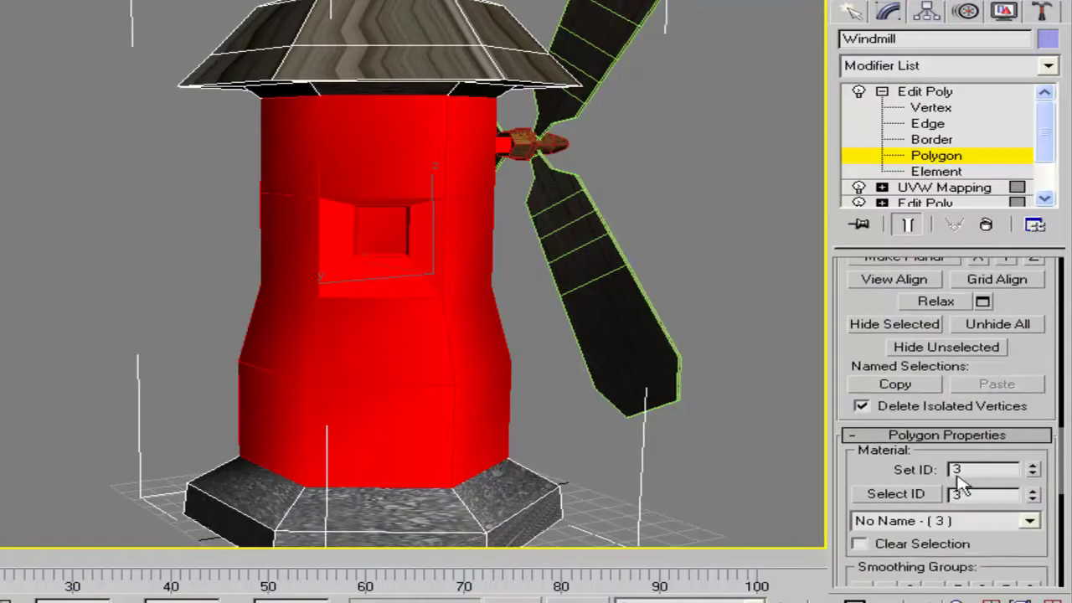
{"action": "left_click", "coordinate": [973, 521]}
{"action": "left_click", "coordinate": [972, 541]}
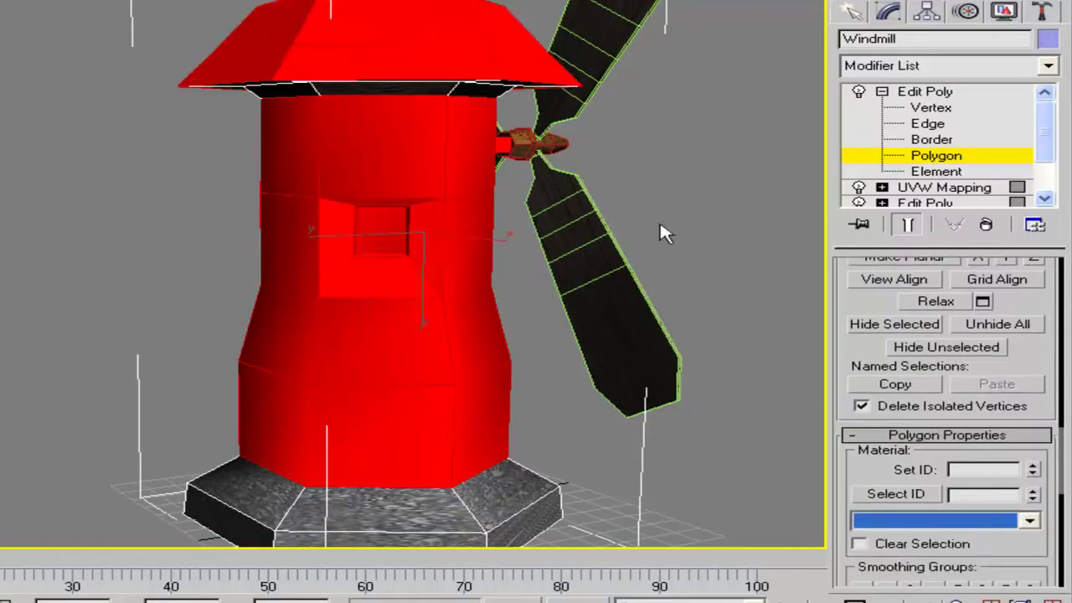
{"action": "left_click", "coordinate": [679, 182]}
{"action": "left_click", "coordinate": [929, 521]}
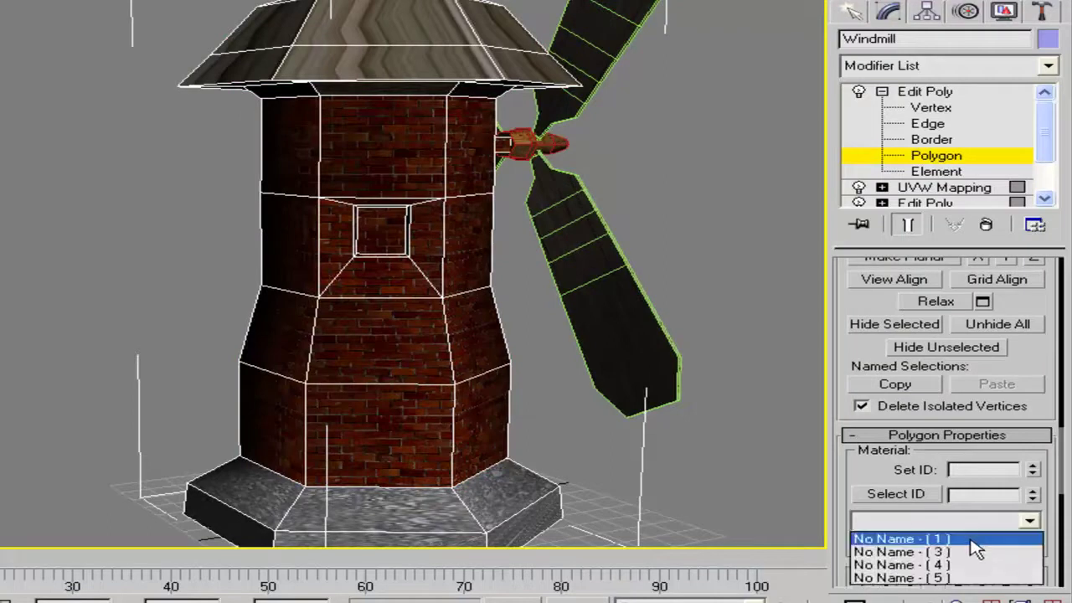
{"action": "left_click", "coordinate": [917, 538]}
Apply a UVW Map modifier to the selected roof polygons, trying Box mapping before settling on Cylindrical.
{"action": "left_click", "coordinate": [909, 67]}
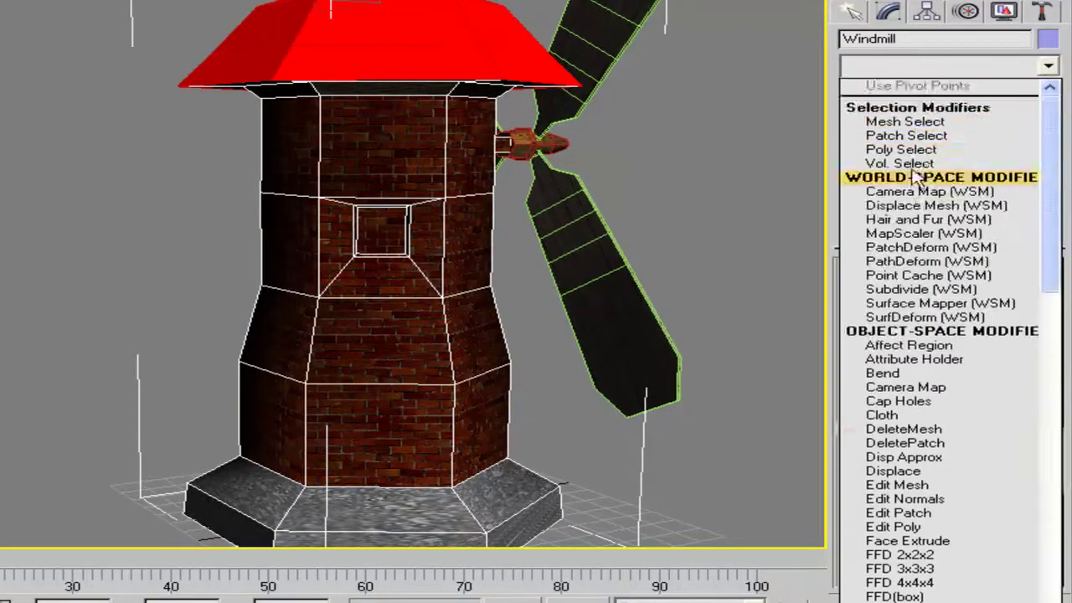
{"action": "key", "text": "u"}
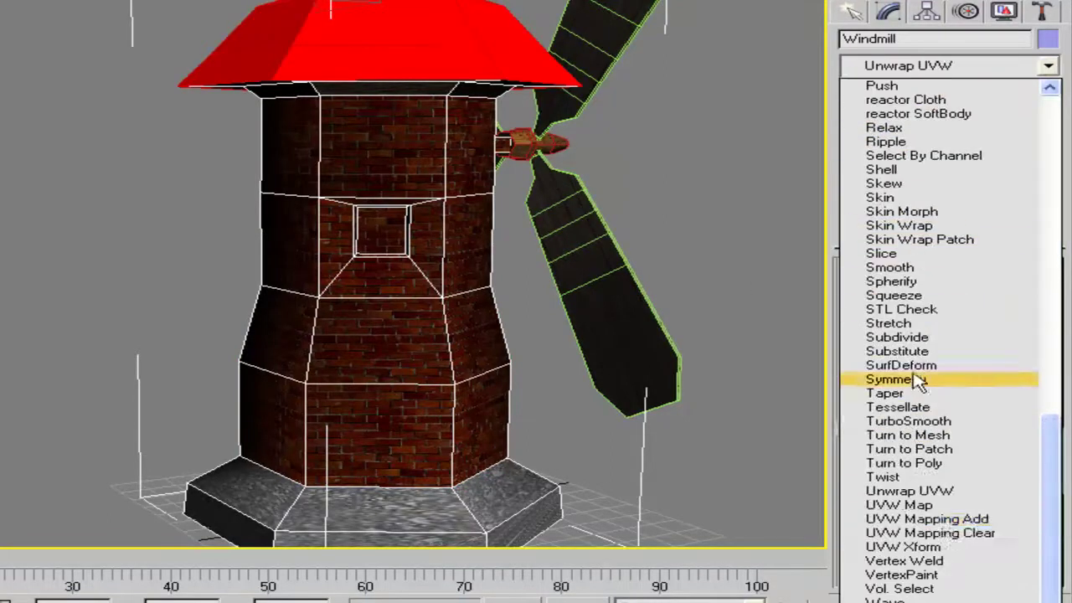
{"action": "left_click", "coordinate": [940, 507]}
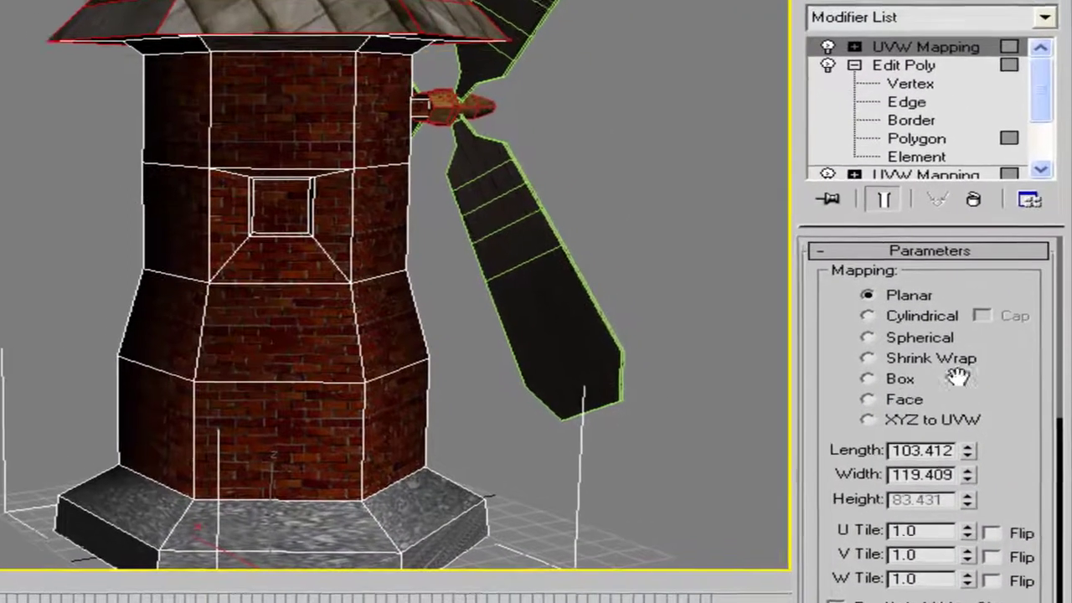
{"action": "left_click", "coordinate": [894, 381]}
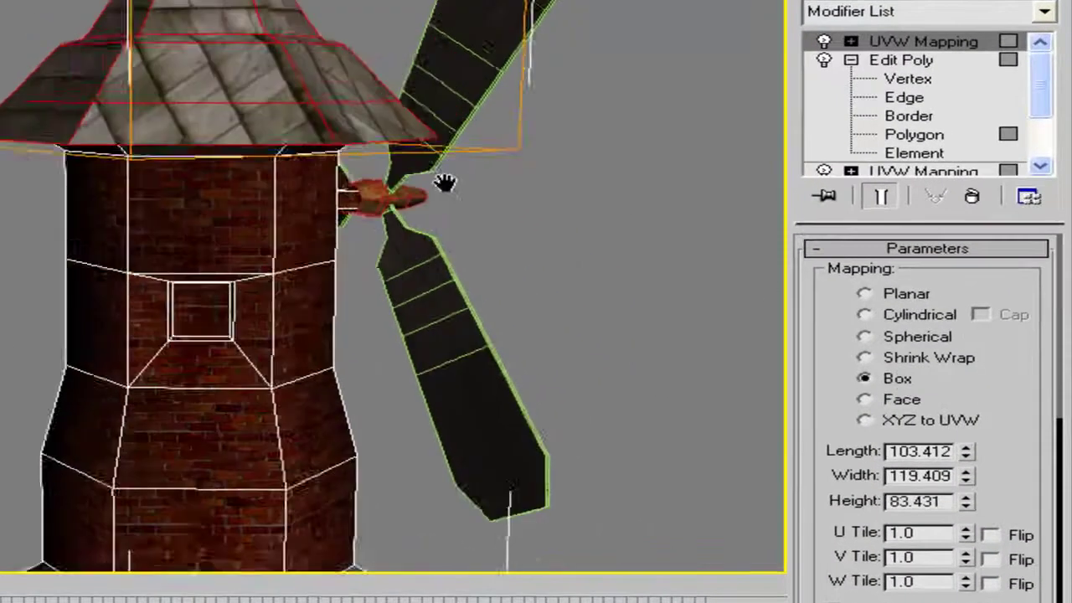
{"action": "middle_click_drag", "start_coordinate": [427, 213], "coordinate": [358, 303], "text": "alt"}
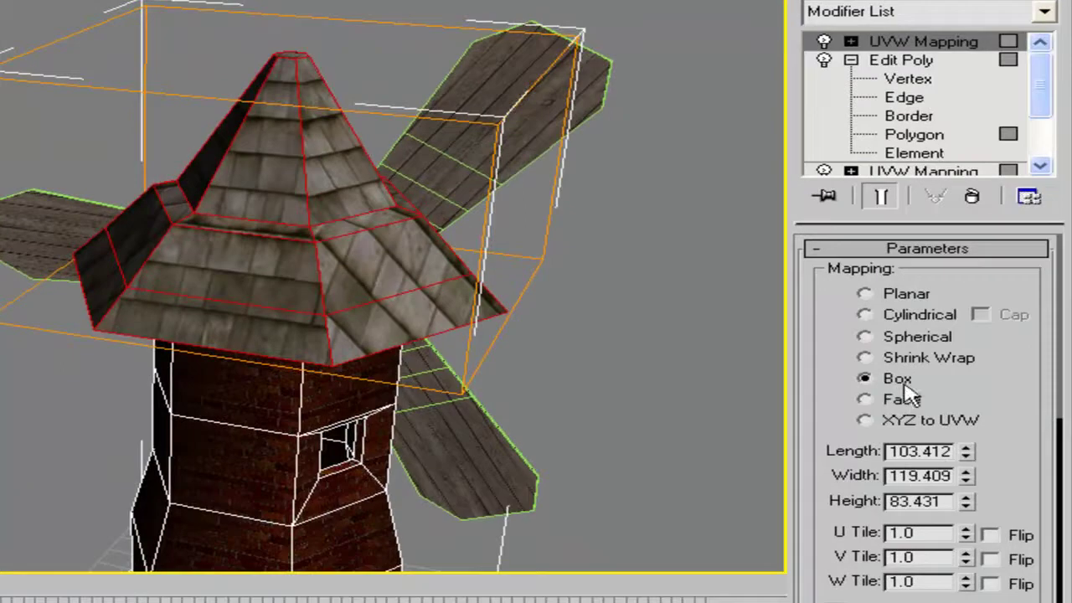
{"action": "left_click", "coordinate": [913, 314]}
{"action": "middle_click_drag", "start_coordinate": [478, 282], "coordinate": [390, 236], "text": "alt"}
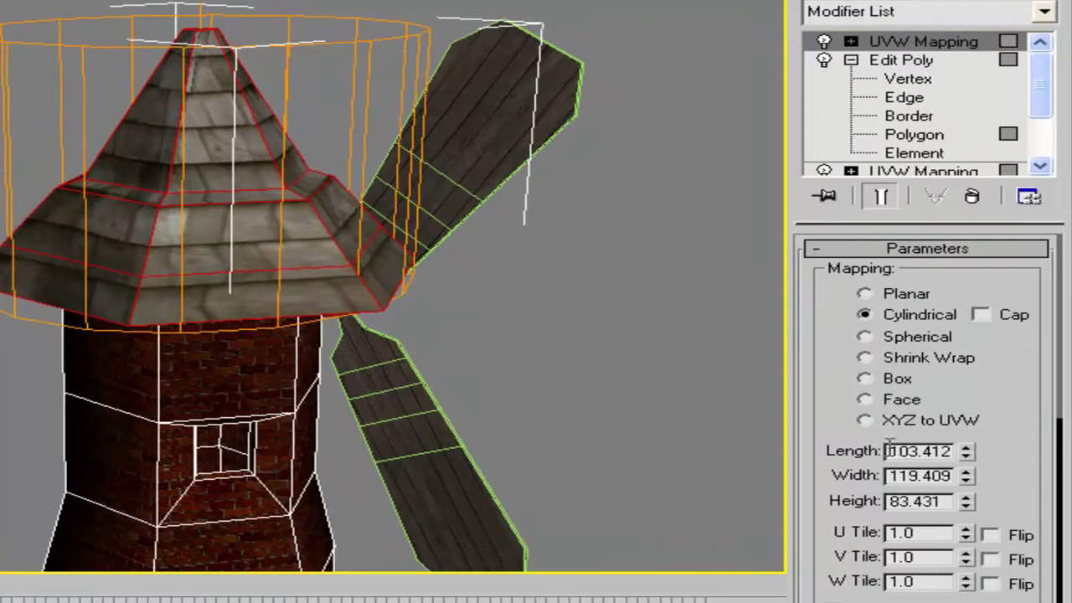
Try a length, width and height of 40 for the roof's cylindrical mapping and check the result.
{"action": "left_click_drag", "start_coordinate": [888, 451], "coordinate": [1010, 450]}
{"action": "type", "text": "40"}
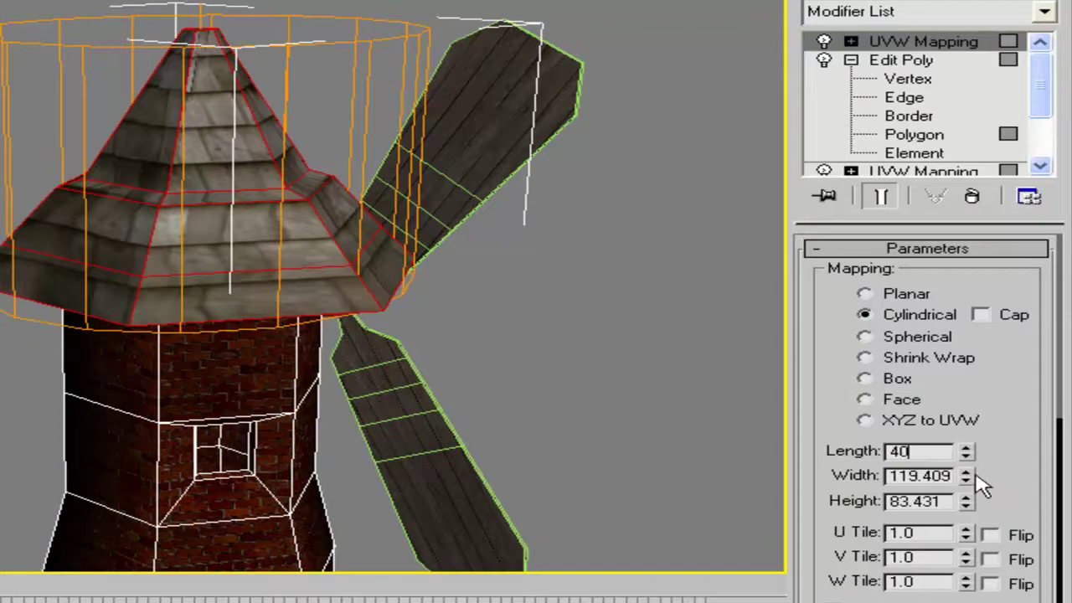
{"action": "key", "text": "Return"}
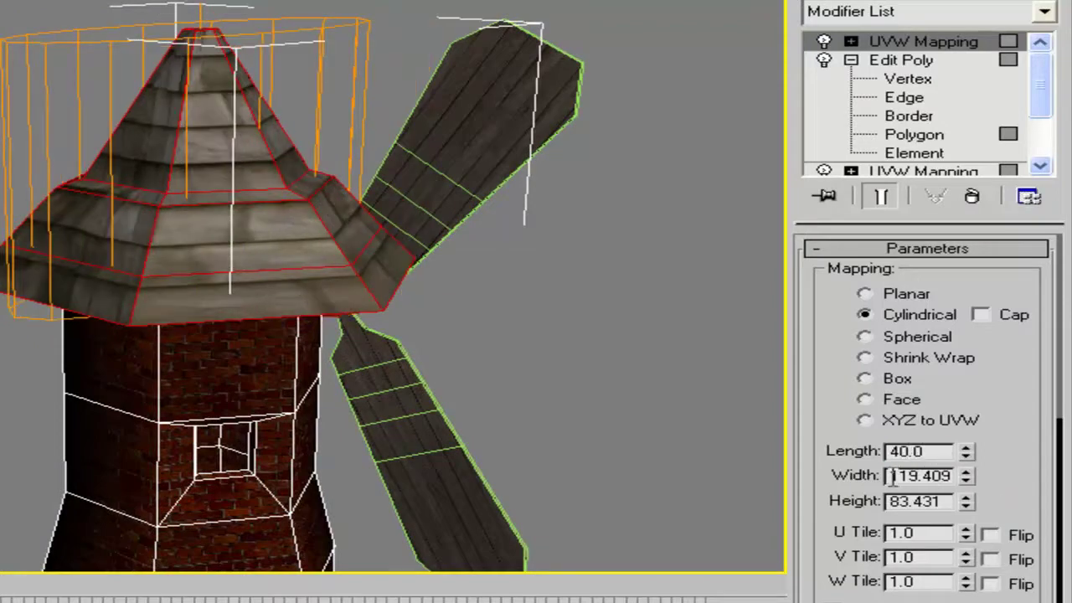
{"action": "left_click_drag", "start_coordinate": [889, 476], "coordinate": [974, 476]}
{"action": "type", "text": "40"}
{"action": "key", "text": "Return"}
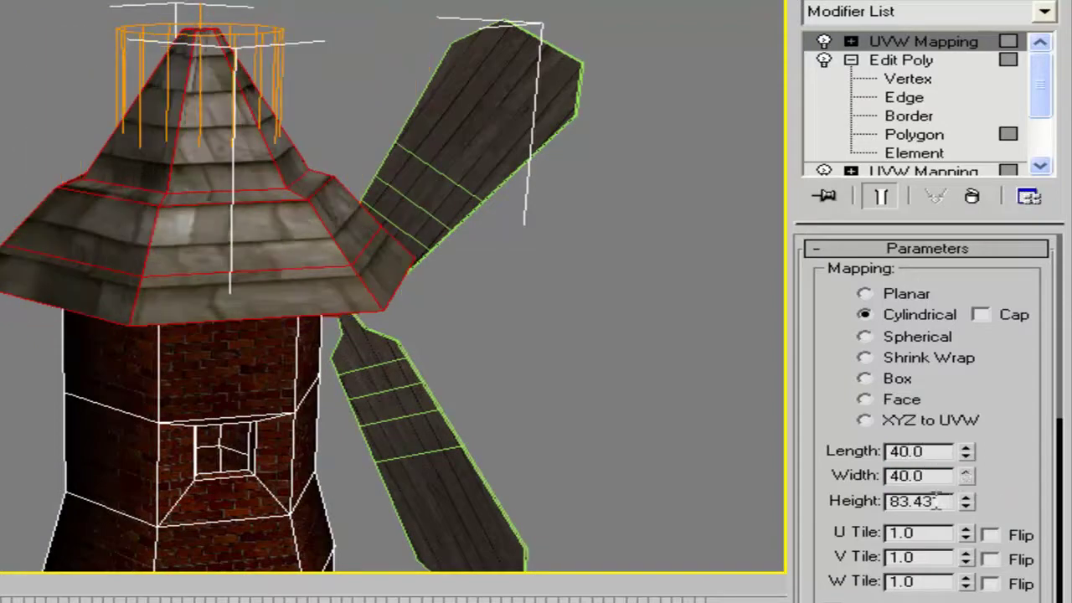
{"action": "left_click_drag", "start_coordinate": [940, 500], "coordinate": [800, 490]}
{"action": "type", "text": "40"}
{"action": "key", "text": "Return"}
{"action": "middle_click_drag", "start_coordinate": [466, 287], "coordinate": [511, 232], "text": "alt"}
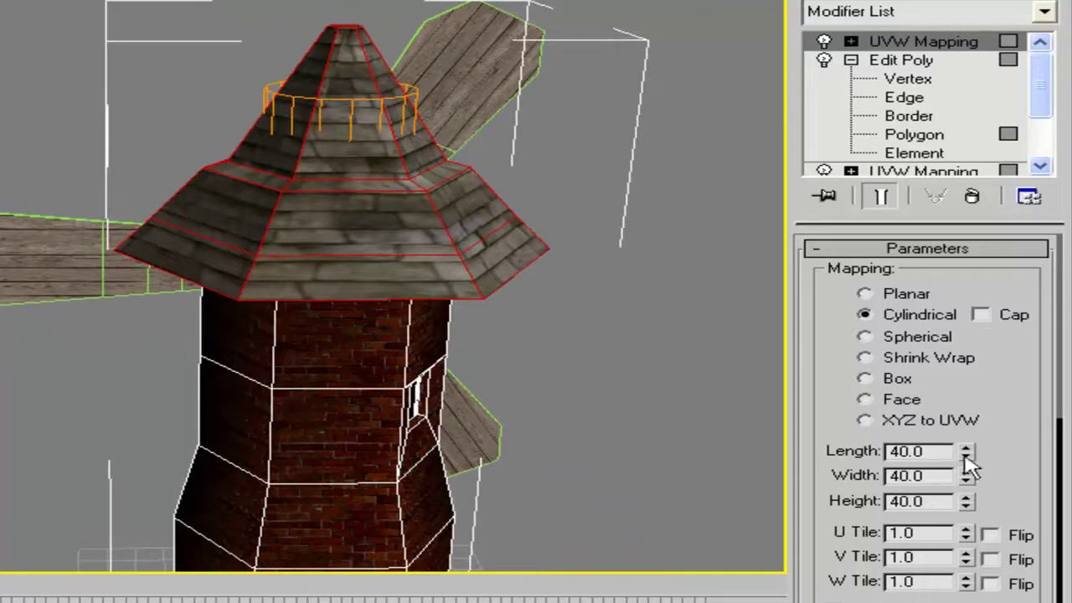
Try a length, width and height of 9 for the roof's cylindrical mapping.
{"action": "left_click_drag", "start_coordinate": [969, 458], "coordinate": [924, 471]}
{"action": "type", "text": "9"}
{"action": "key", "text": "Tab"}
{"action": "type", "text": "9"}
{"action": "key", "text": "Tab"}
{"action": "type", "text": "9"}
{"action": "key", "text": "Return"}
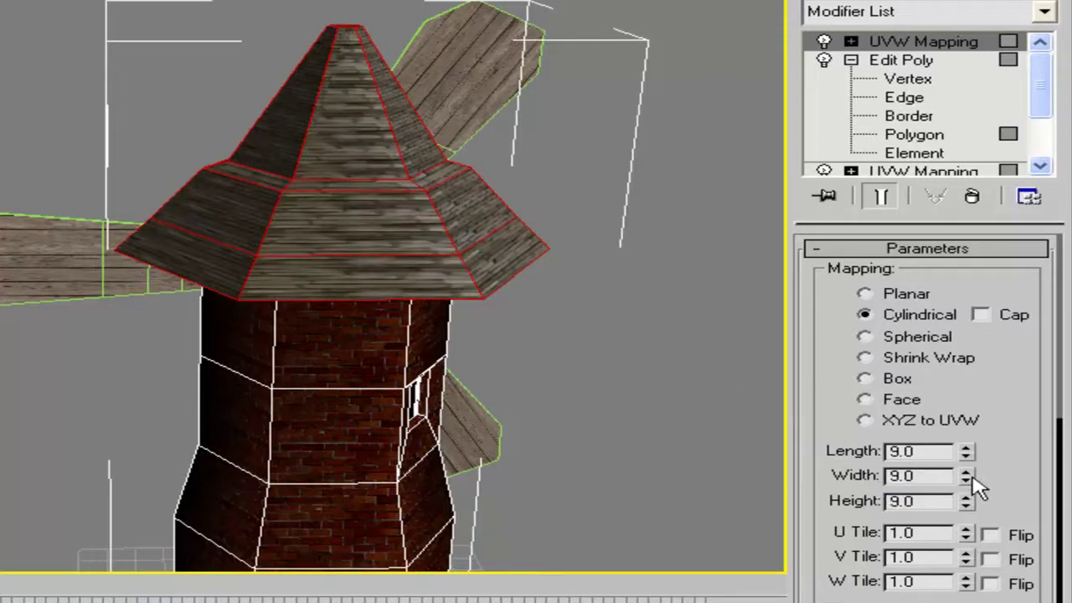
Set the roof's cylindrical mapping to length 20 and width 20, and adjust its height to 24.66.
{"action": "left_click_drag", "start_coordinate": [967, 475], "coordinate": [917, 242]}
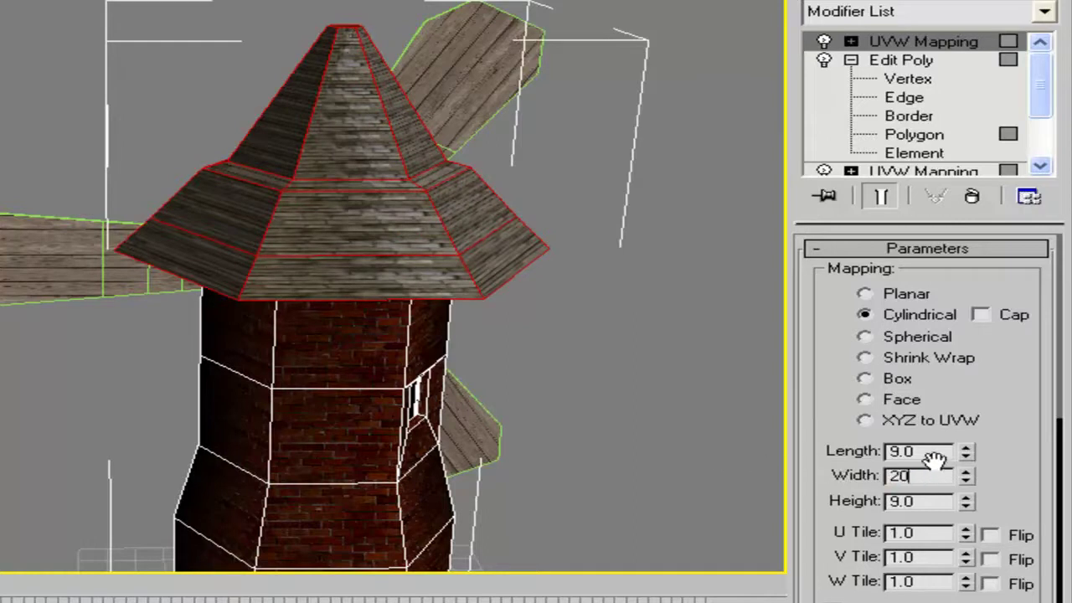
{"action": "left_click_drag", "start_coordinate": [913, 450], "coordinate": [780, 448]}
{"action": "type", "text": "20"}
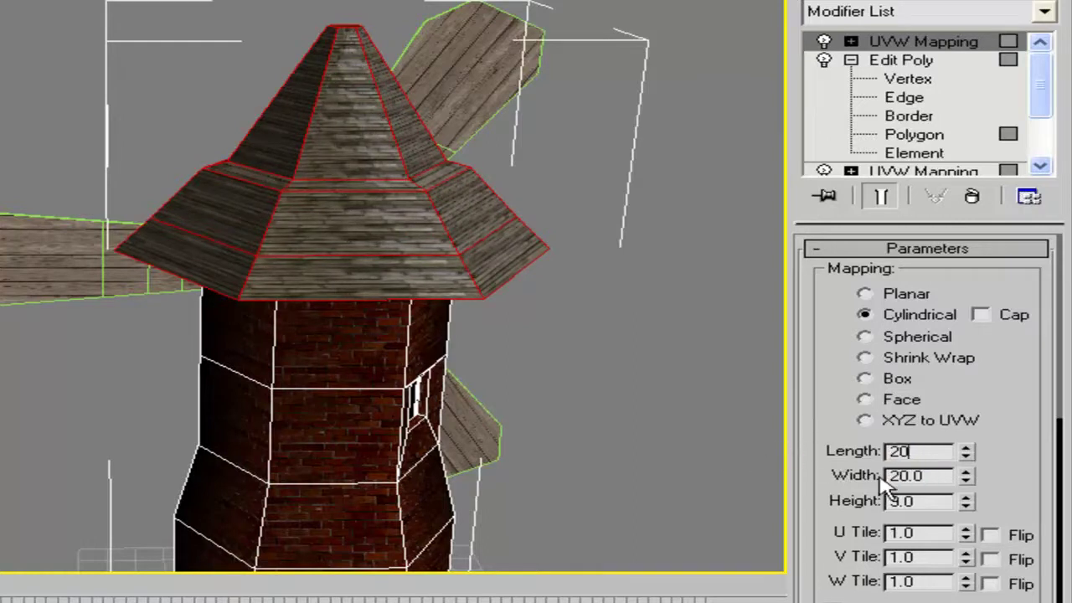
{"action": "left_click", "coordinate": [938, 476]}
{"action": "middle_click_drag", "start_coordinate": [451, 256], "coordinate": [311, 284], "text": "alt"}
{"action": "scroll", "coordinate": [315, 287], "scroll_direction": "up", "scroll_amount": 2}
{"action": "left_click_drag", "start_coordinate": [966, 503], "coordinate": [931, 297]}
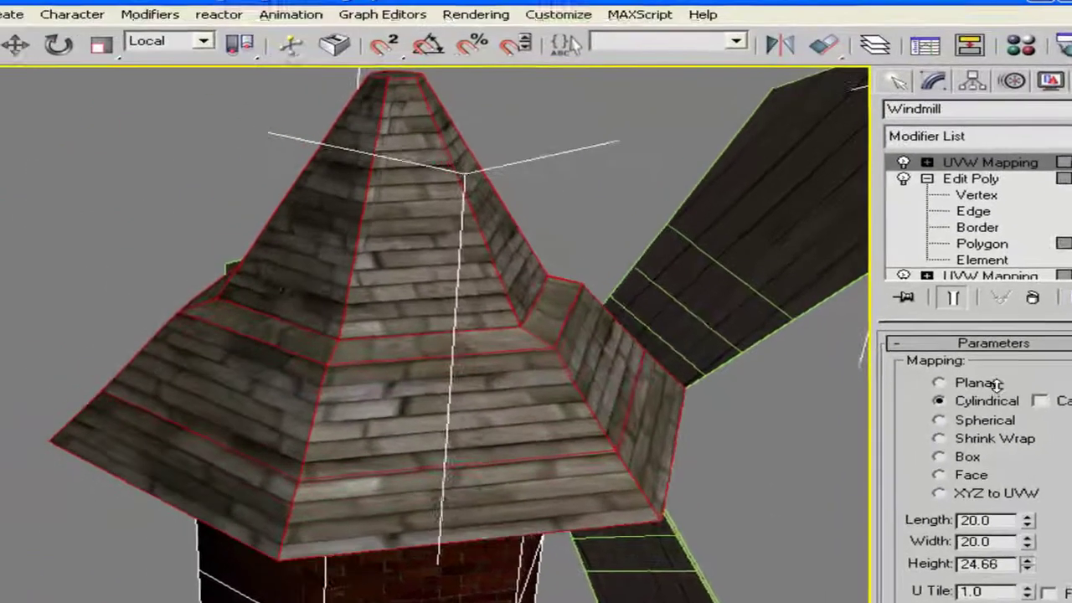
Examine the roof, wall and blade textures from several sides, up close and from a distance.
{"action": "middle_click_drag", "start_coordinate": [260, 272], "coordinate": [330, 266], "text": "alt"}
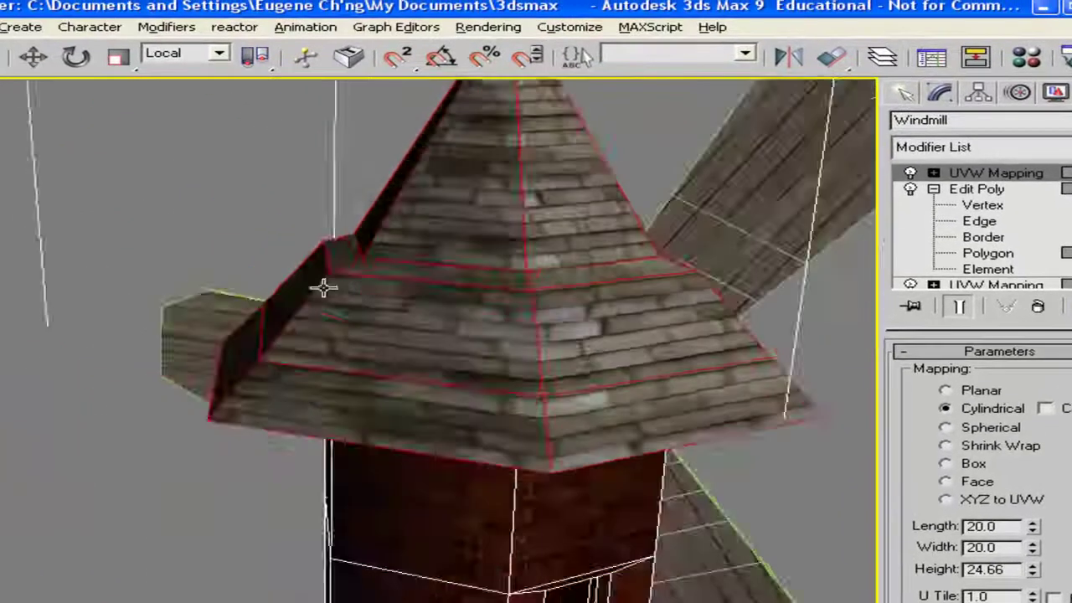
{"action": "scroll", "coordinate": [367, 268], "scroll_direction": "down", "scroll_amount": 5}
{"action": "middle_click_drag", "start_coordinate": [438, 340], "coordinate": [36, 327], "text": "alt"}
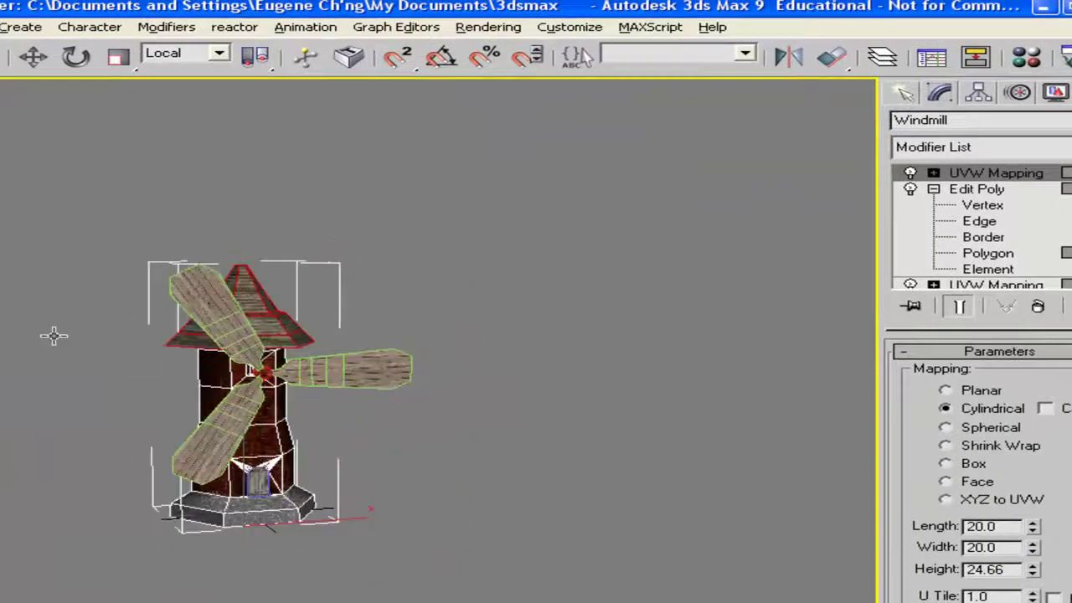
{"action": "scroll", "coordinate": [53, 336], "scroll_direction": "up", "scroll_amount": 5}
{"action": "middle_click_drag", "start_coordinate": [187, 371], "coordinate": [411, 302], "text": "alt"}
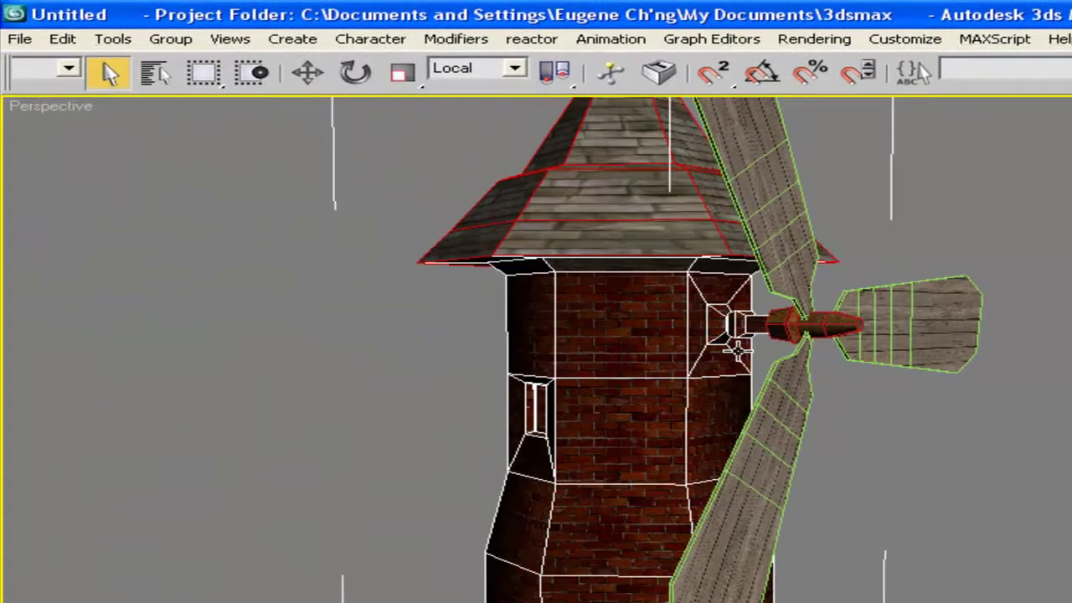
{"action": "middle_click_drag", "start_coordinate": [797, 359], "coordinate": [748, 352], "text": "alt"}
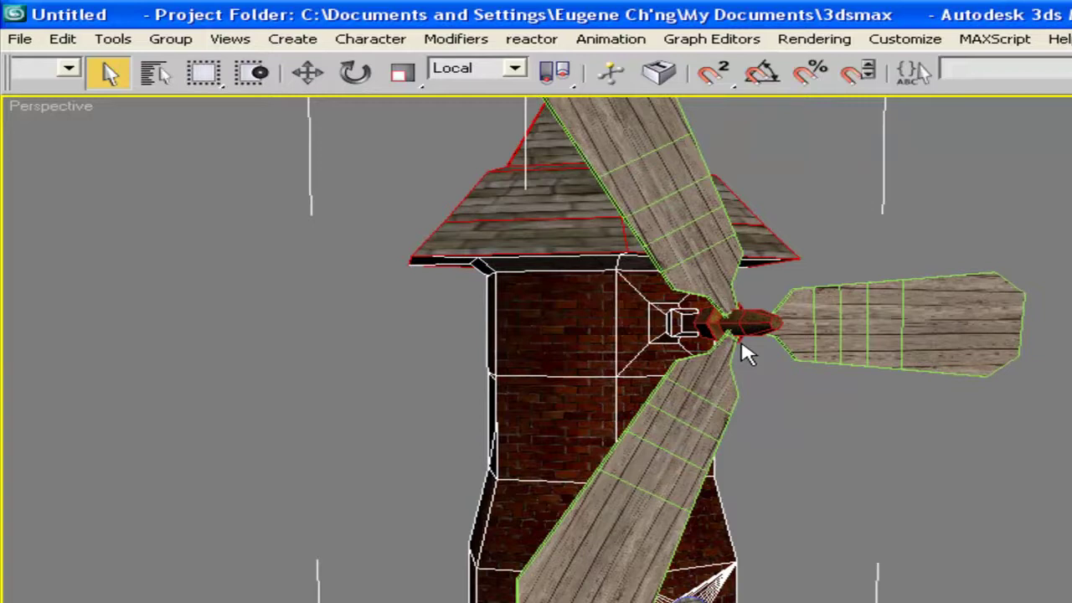
{"action": "middle_click_drag", "start_coordinate": [748, 352], "coordinate": [891, 379], "text": "alt"}
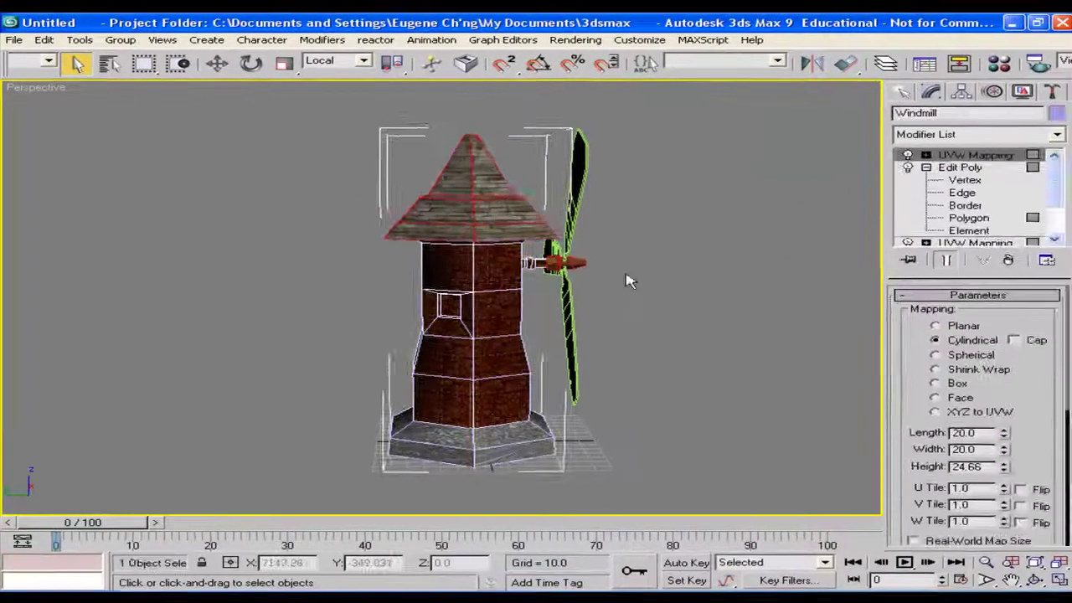
{"action": "left_click", "coordinate": [626, 274]}
{"action": "left_click", "coordinate": [463, 186]}
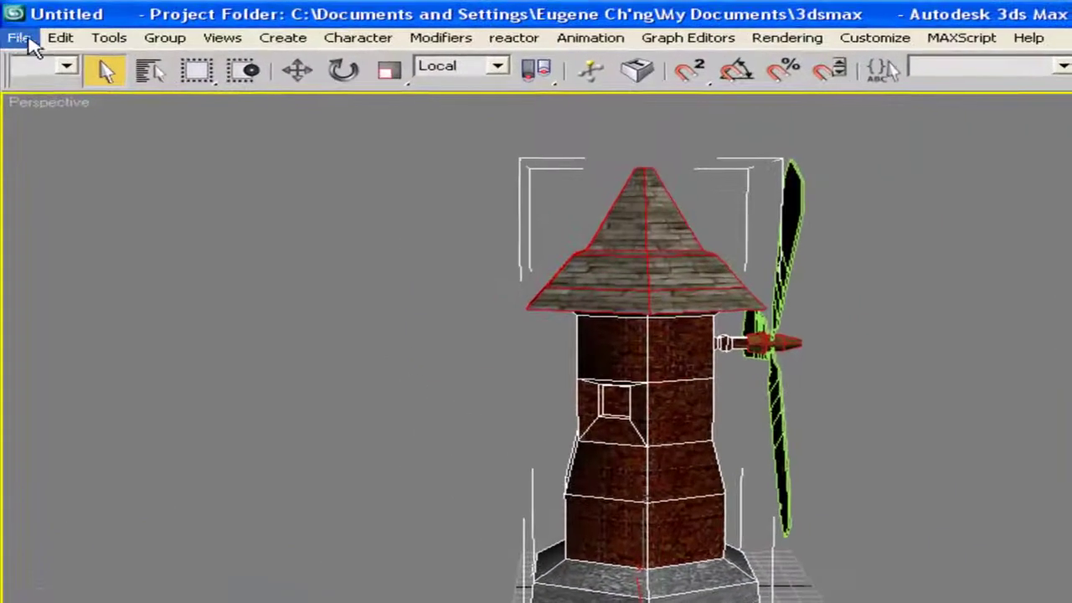
Save the scene to the Desktop as a 3ds Max file named windmill.
{"action": "left_click", "coordinate": [14, 40]}
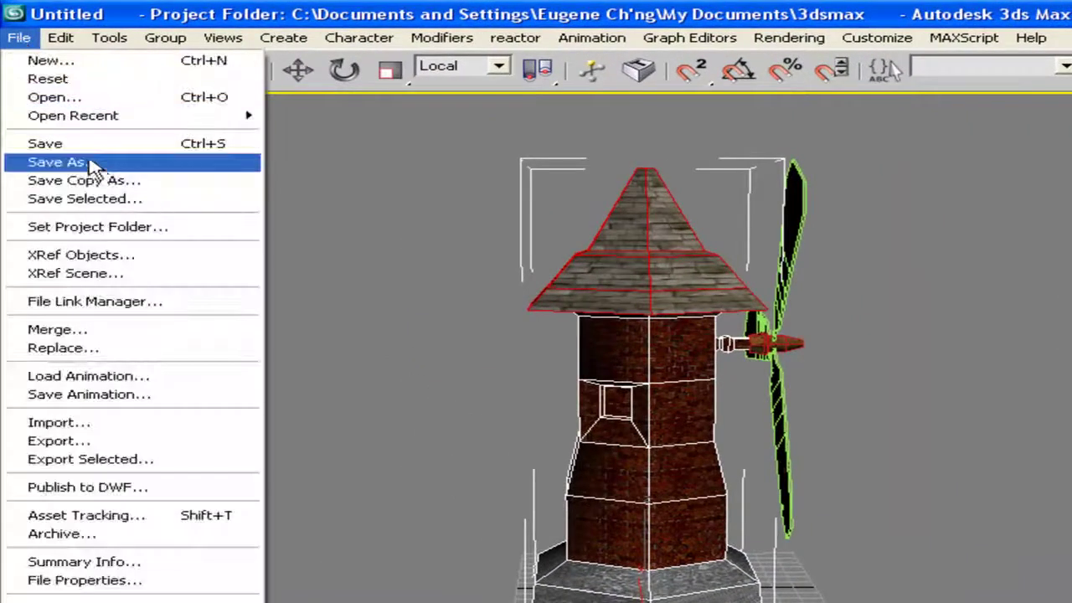
{"action": "left_click", "coordinate": [95, 170]}
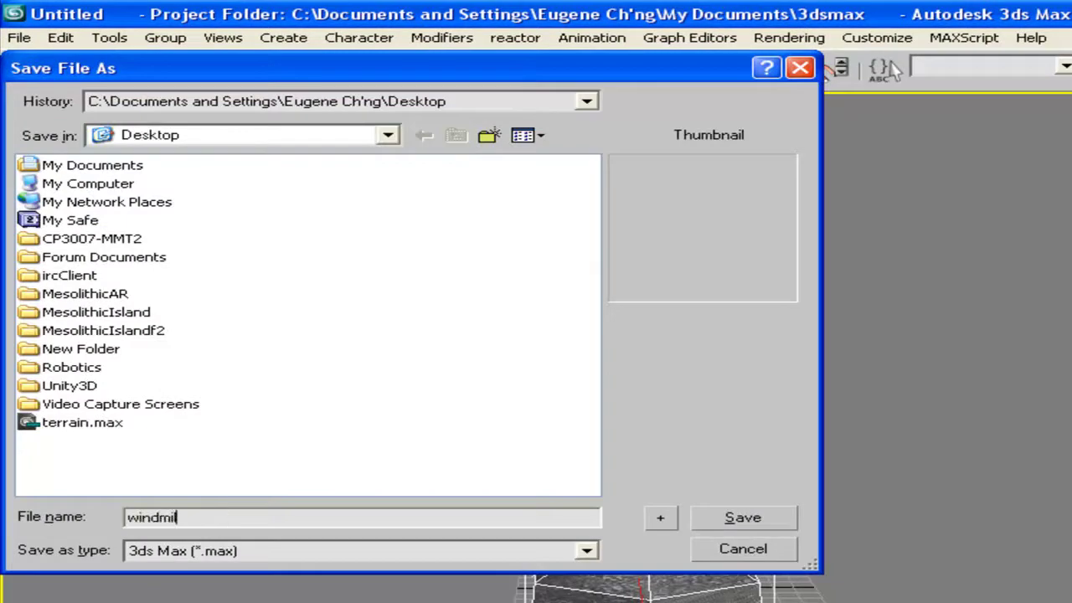
{"action": "left_click", "coordinate": [731, 521]}
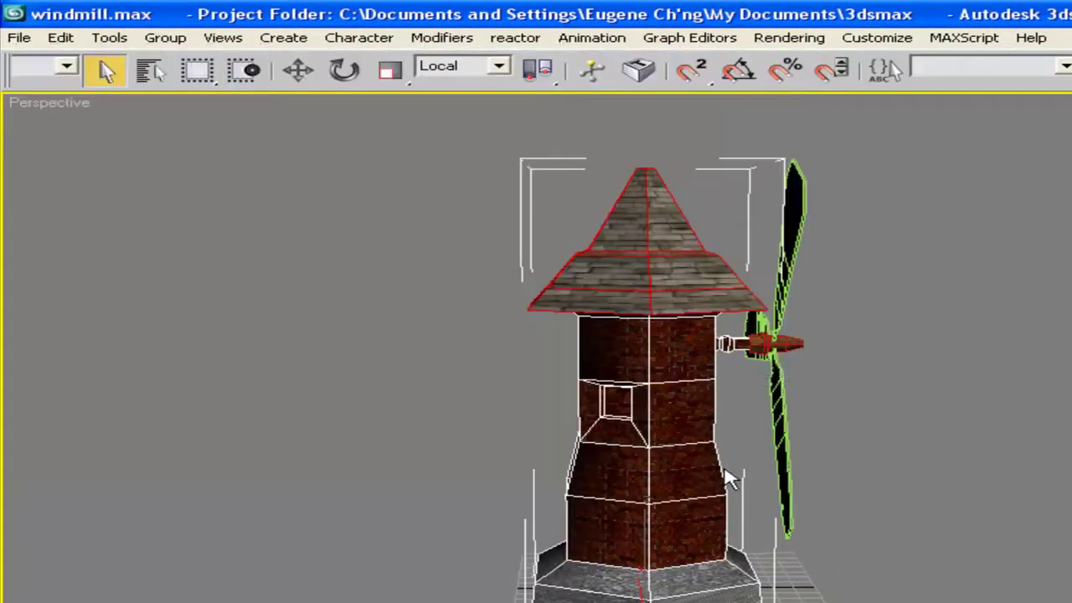
Inspect the complete textured windmill from all around, including its underside.
{"action": "middle_click_drag", "start_coordinate": [768, 357], "coordinate": [473, 281], "text": "alt"}
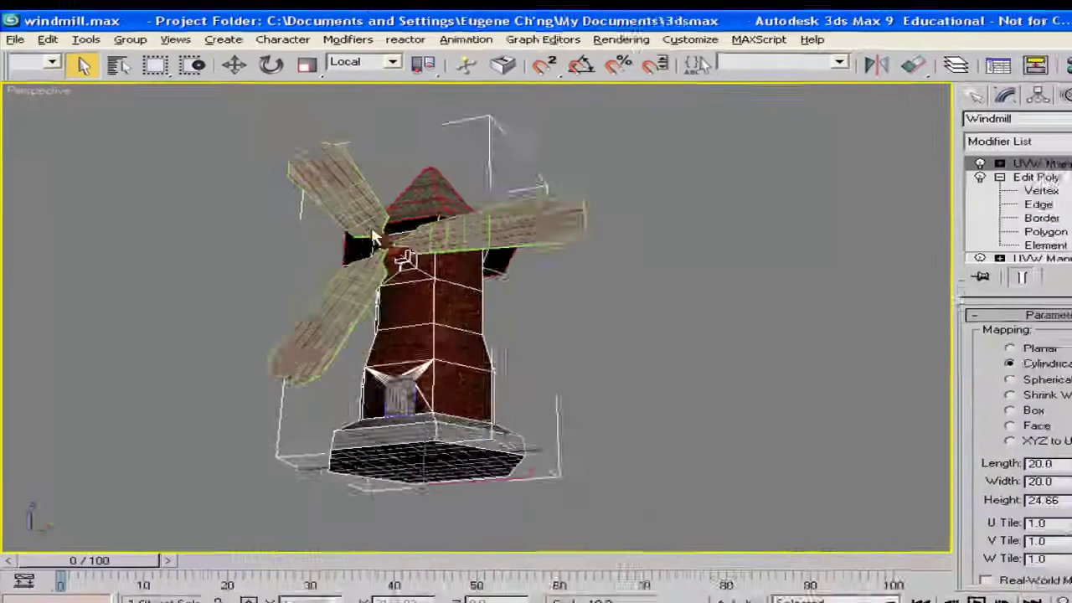
{"action": "middle_click_drag", "start_coordinate": [373, 237], "coordinate": [545, 404], "text": "alt"}
{"action": "scroll", "coordinate": [573, 304], "scroll_direction": "up", "scroll_amount": 2}
{"action": "middle_click_drag", "start_coordinate": [597, 302], "coordinate": [844, 288], "text": "alt"}
{"action": "middle_click_drag", "start_coordinate": [829, 180], "coordinate": [471, 216], "text": "alt"}
{"action": "scroll", "coordinate": [536, 224], "scroll_direction": "down", "scroll_amount": 4}
{"action": "middle_click_drag", "start_coordinate": [613, 232], "coordinate": [652, 265], "text": "alt"}
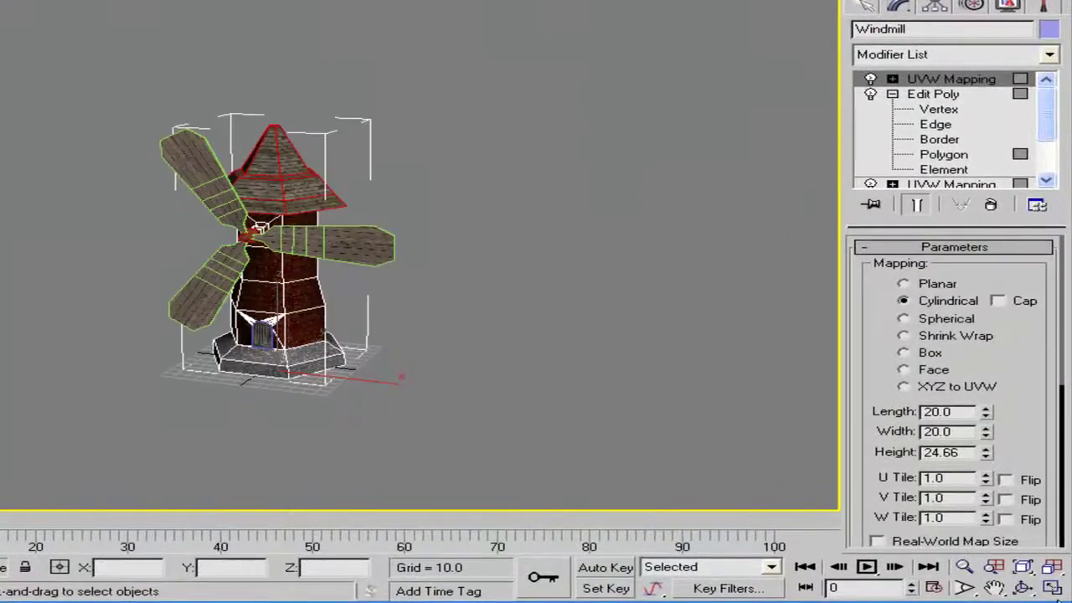
Create a Target Direct light in the Front view, aimed diagonally down from the upper right at the windmill's base.
{"action": "left_click", "coordinate": [1053, 589]}
{"action": "scroll", "coordinate": [522, 137], "scroll_direction": "down", "scroll_amount": 5}
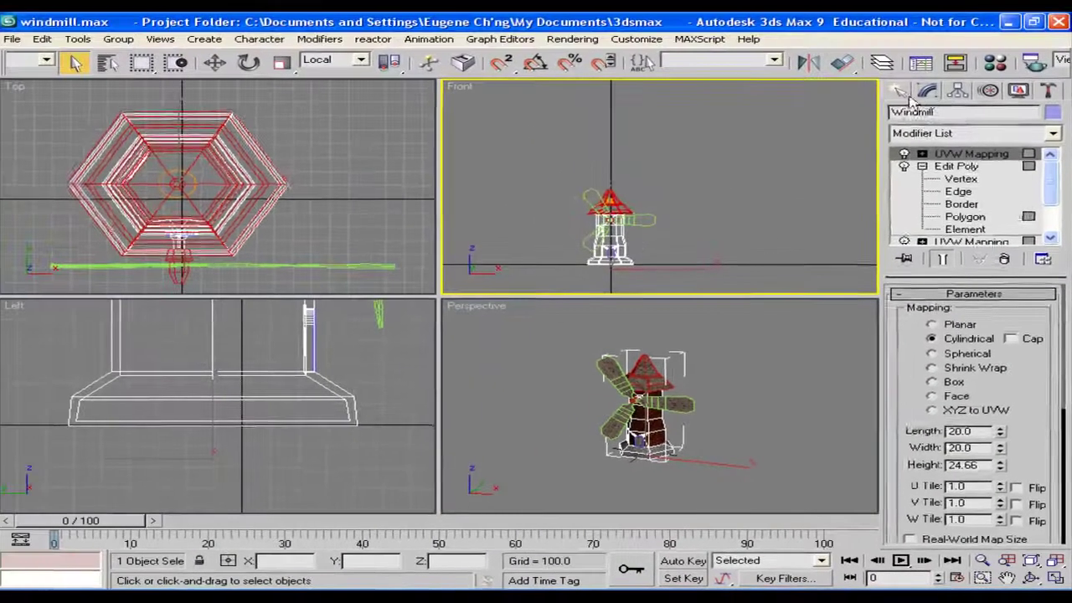
{"action": "left_click", "coordinate": [880, 44]}
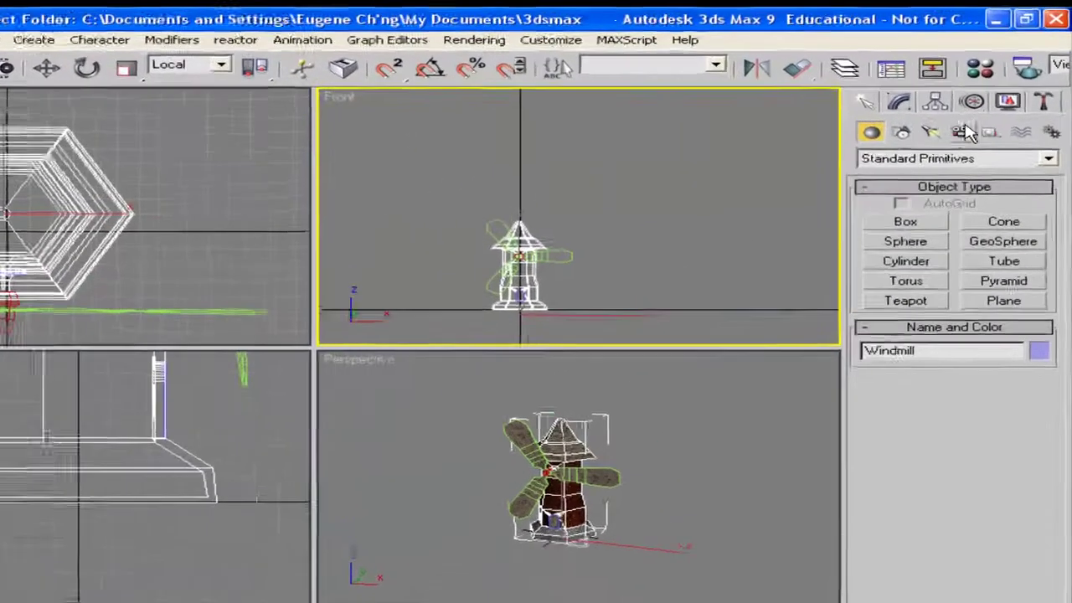
{"action": "left_click", "coordinate": [955, 116]}
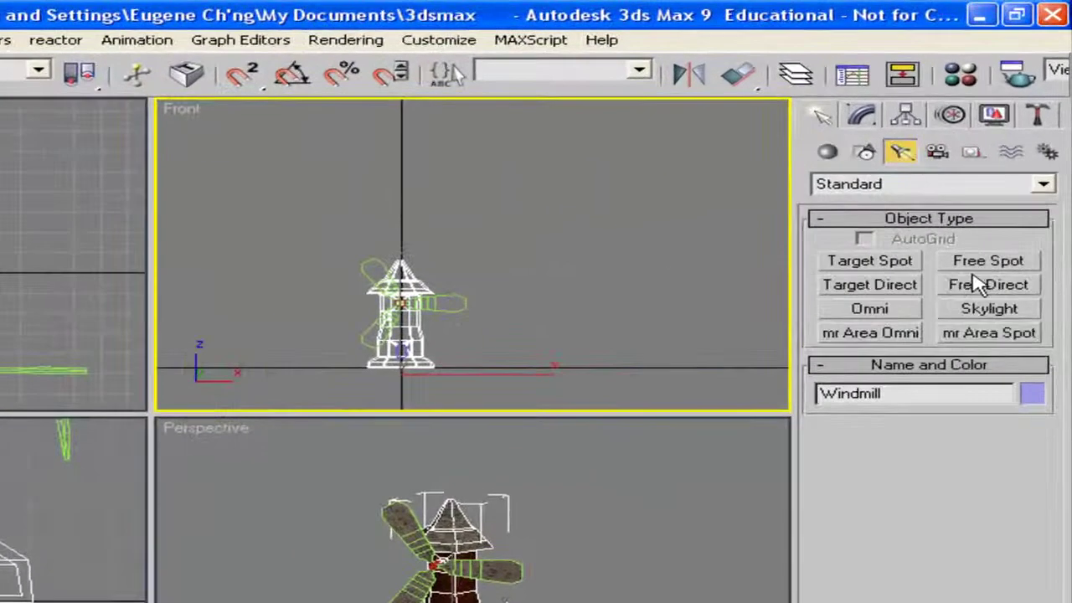
{"action": "left_click", "coordinate": [903, 285]}
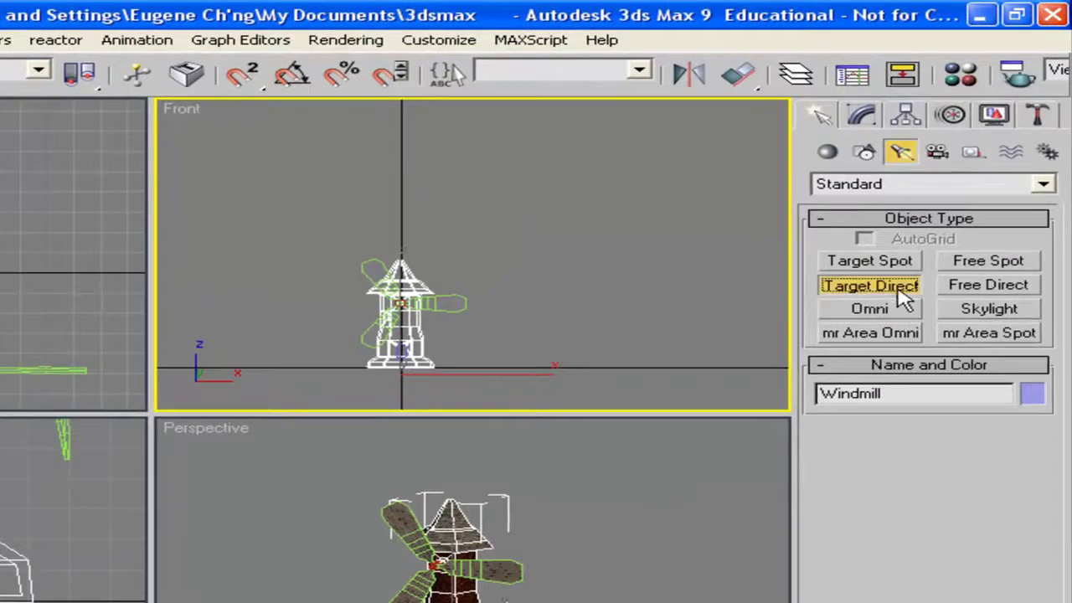
{"action": "left_click_drag", "start_coordinate": [555, 157], "coordinate": [379, 354]}
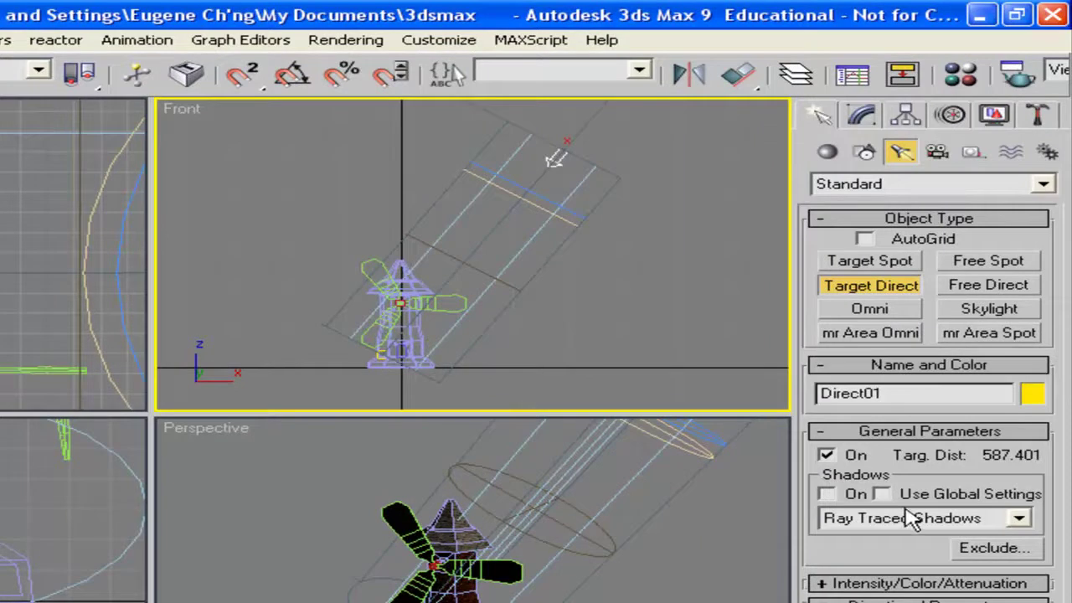
Turn on Ray Traced Shadows for the directional light and test-render the windmill in the Perspective view.
{"action": "middle_click_drag", "start_coordinate": [559, 534], "coordinate": [745, 480], "text": "alt"}
{"action": "middle_click_drag", "start_coordinate": [647, 505], "coordinate": [595, 450], "text": "alt"}
{"action": "scroll", "coordinate": [536, 515], "scroll_direction": "up", "scroll_amount": 5}
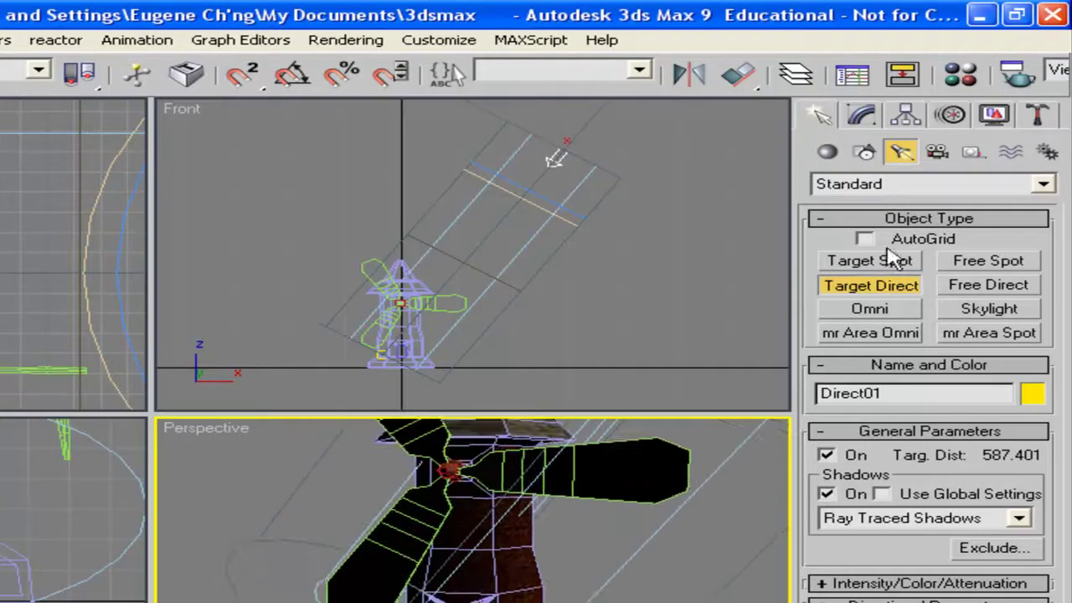
{"action": "left_click_drag", "start_coordinate": [1047, 93], "coordinate": [903, 90]}
{"action": "left_click", "coordinate": [1047, 77]}
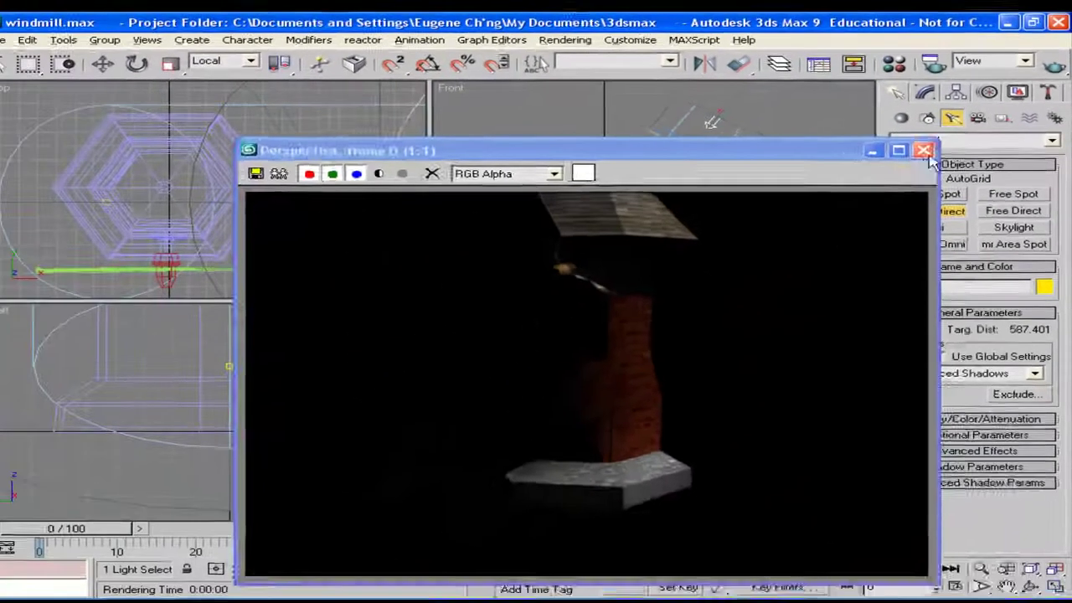
{"action": "left_click", "coordinate": [859, 198]}
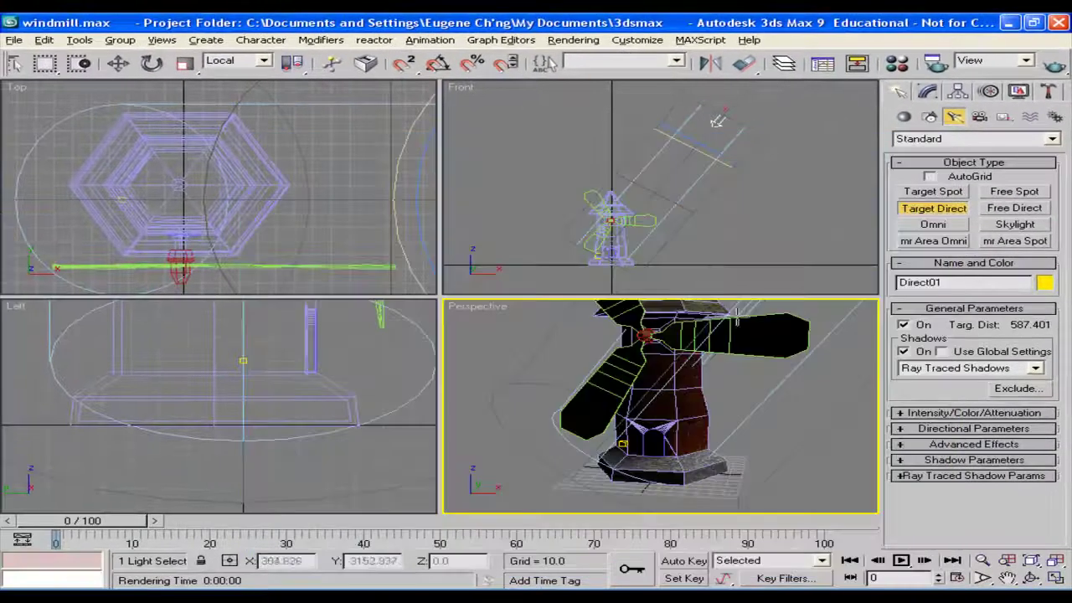
Add an omni light at ground level on the windmill's unlit side and set its multiplier to 0.28.
{"action": "scroll", "coordinate": [661, 335], "scroll_direction": "down", "scroll_amount": 5}
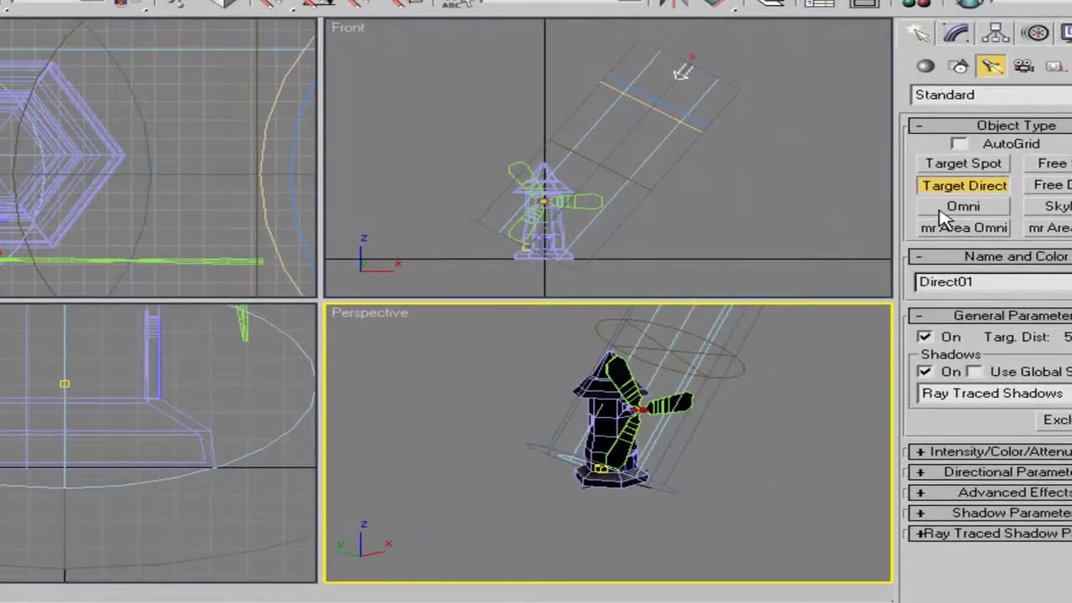
{"action": "left_click", "coordinate": [947, 209]}
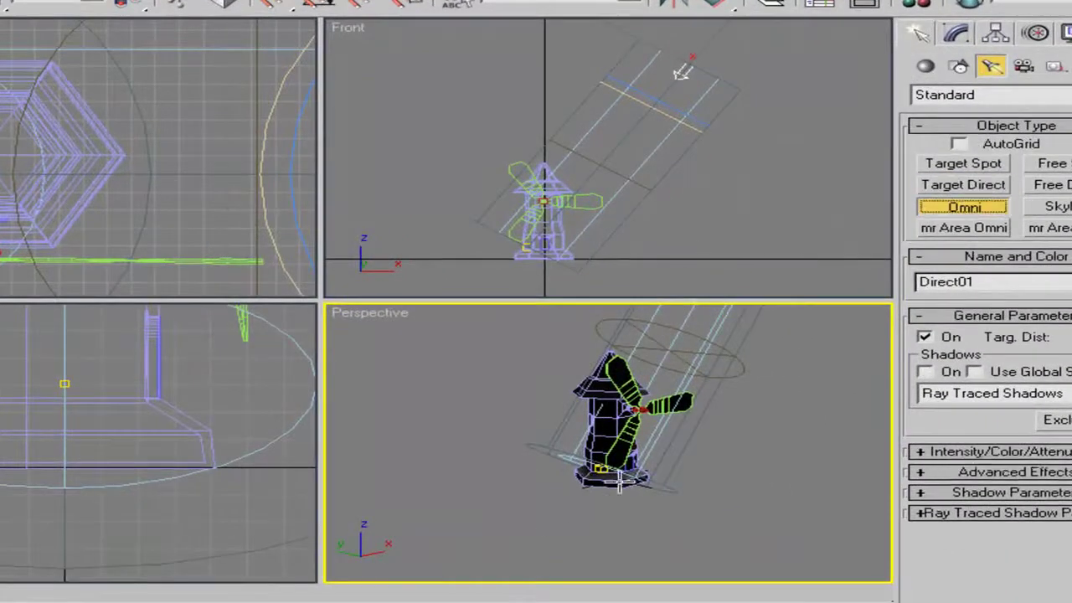
{"action": "left_click", "coordinate": [450, 536]}
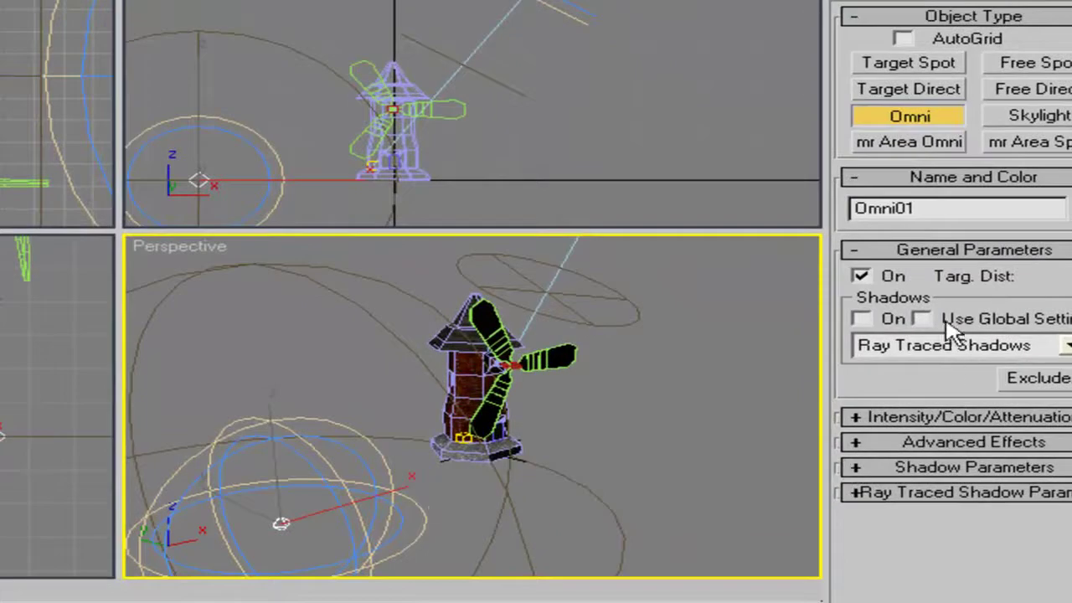
{"action": "left_click", "coordinate": [907, 416]}
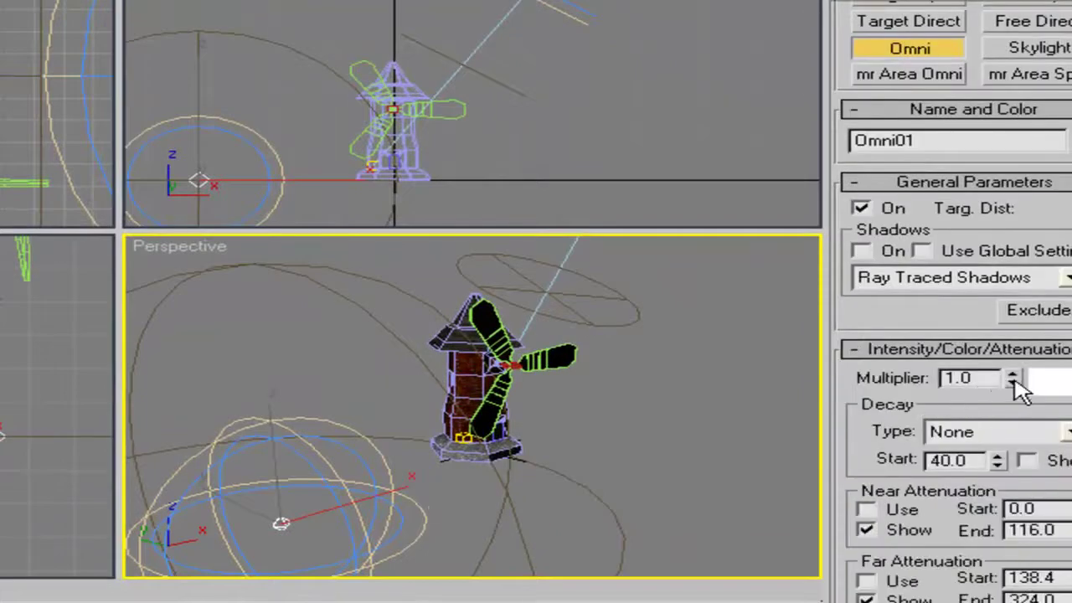
{"action": "left_click_drag", "start_coordinate": [1012, 377], "coordinate": [1001, 490]}
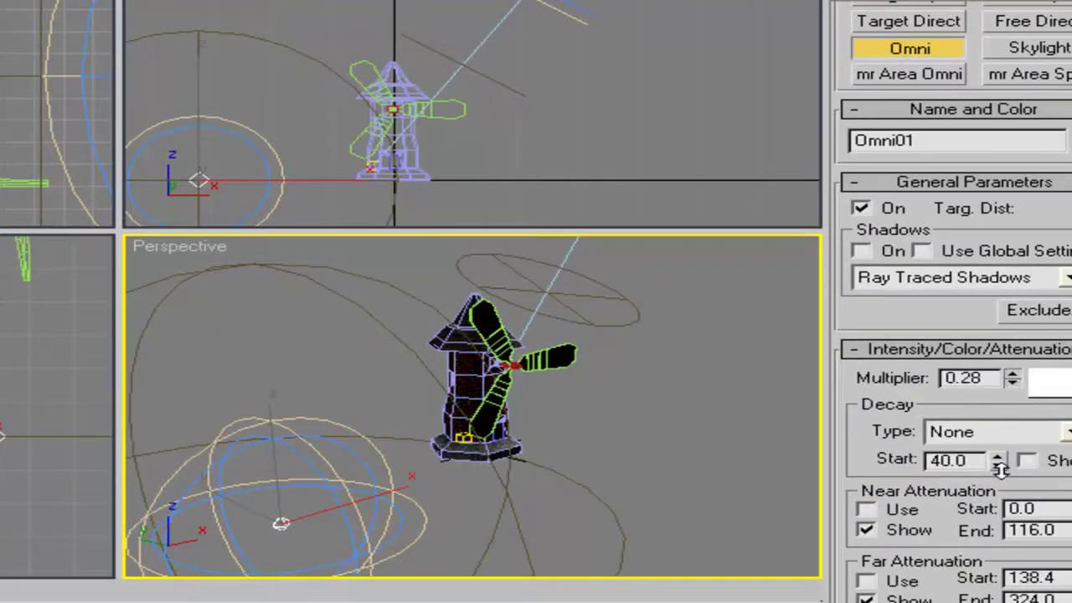
Test-render the lit windmill from close up and from another side.
{"action": "scroll", "coordinate": [660, 341], "scroll_direction": "up", "scroll_amount": 6}
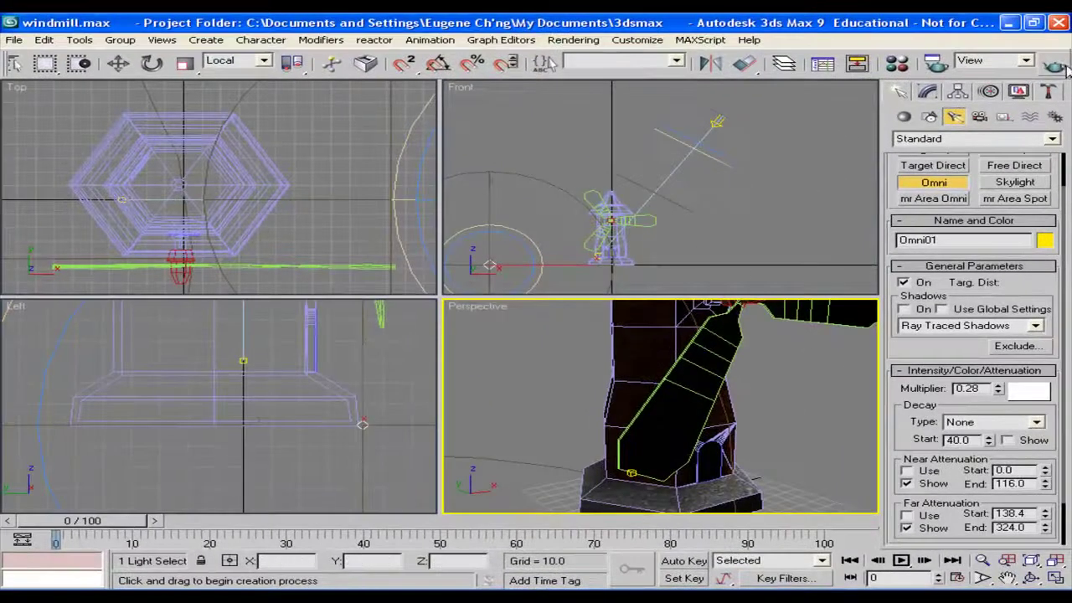
{"action": "left_click", "coordinate": [1055, 66]}
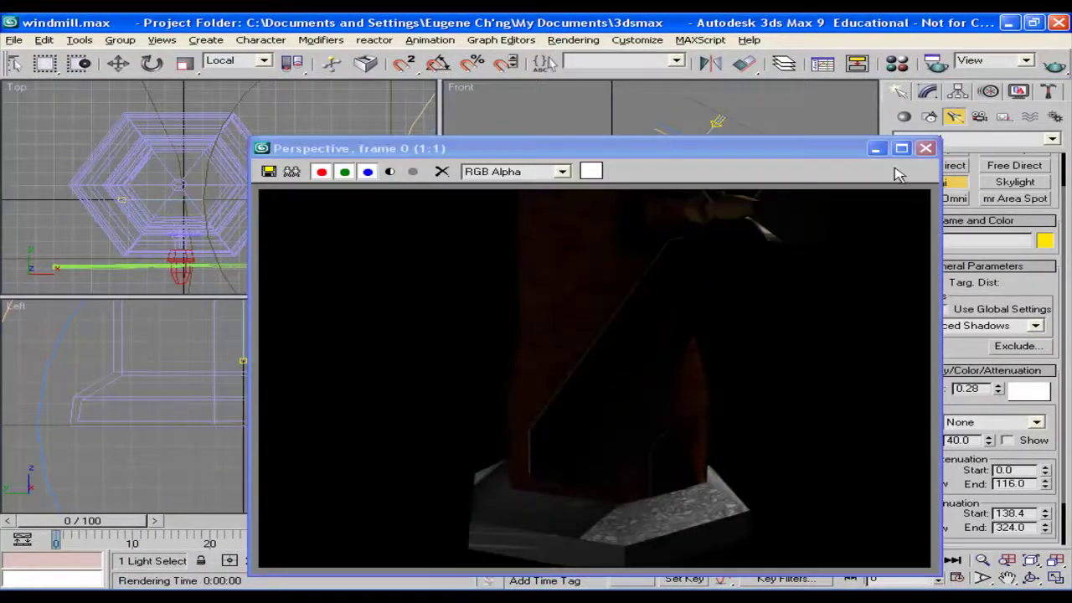
{"action": "left_click", "coordinate": [925, 148]}
{"action": "scroll", "coordinate": [566, 331], "scroll_direction": "down", "scroll_amount": 5}
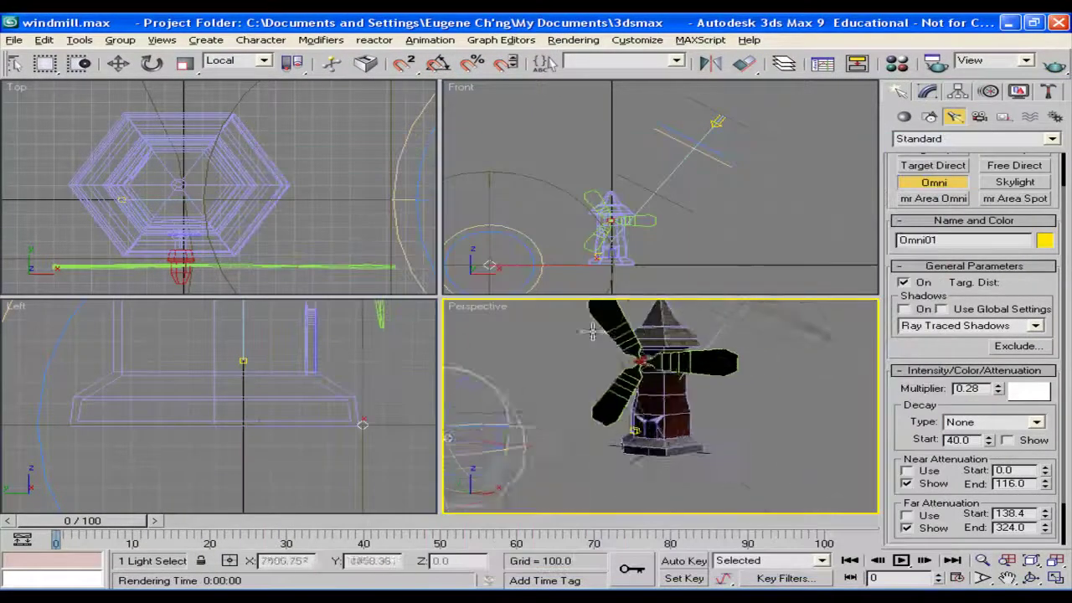
{"action": "middle_click_drag", "start_coordinate": [566, 331], "coordinate": [775, 345], "text": "alt"}
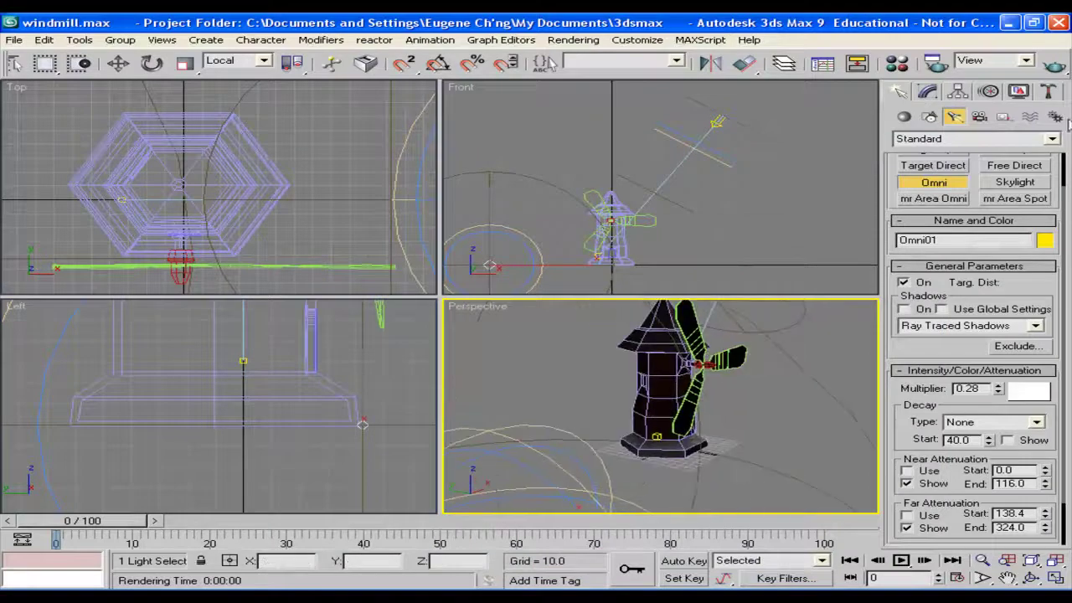
{"action": "left_click", "coordinate": [1056, 65]}
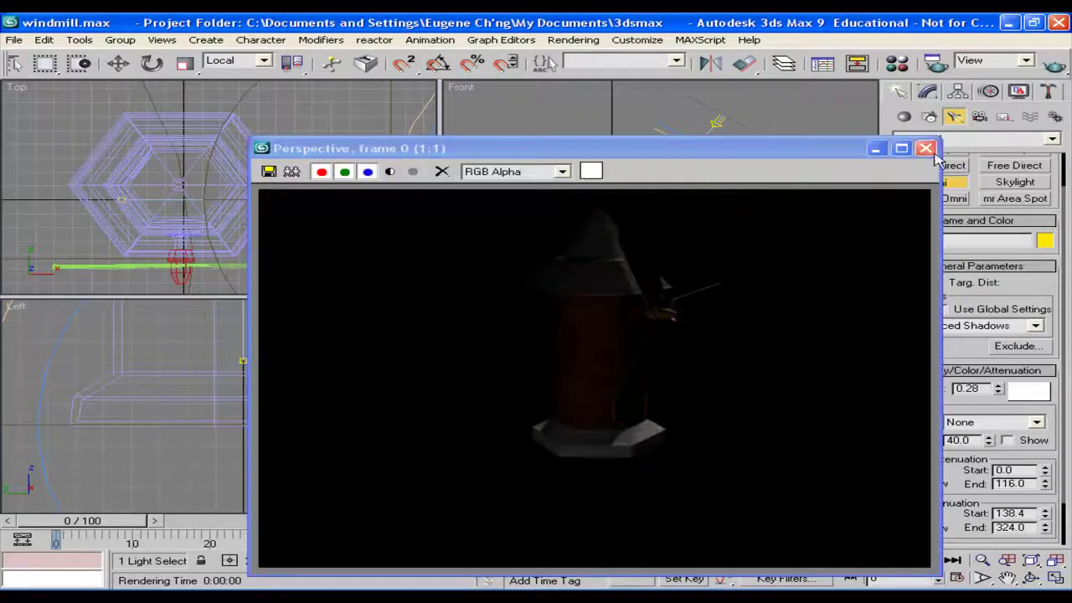
{"action": "left_click", "coordinate": [925, 149]}
Move the omni light farther out in front of the windmill and check how it lights the blades and walls.
{"action": "middle_click_drag", "start_coordinate": [737, 368], "coordinate": [806, 386], "text": "alt"}
{"action": "scroll", "coordinate": [806, 386], "scroll_direction": "down", "scroll_amount": 5}
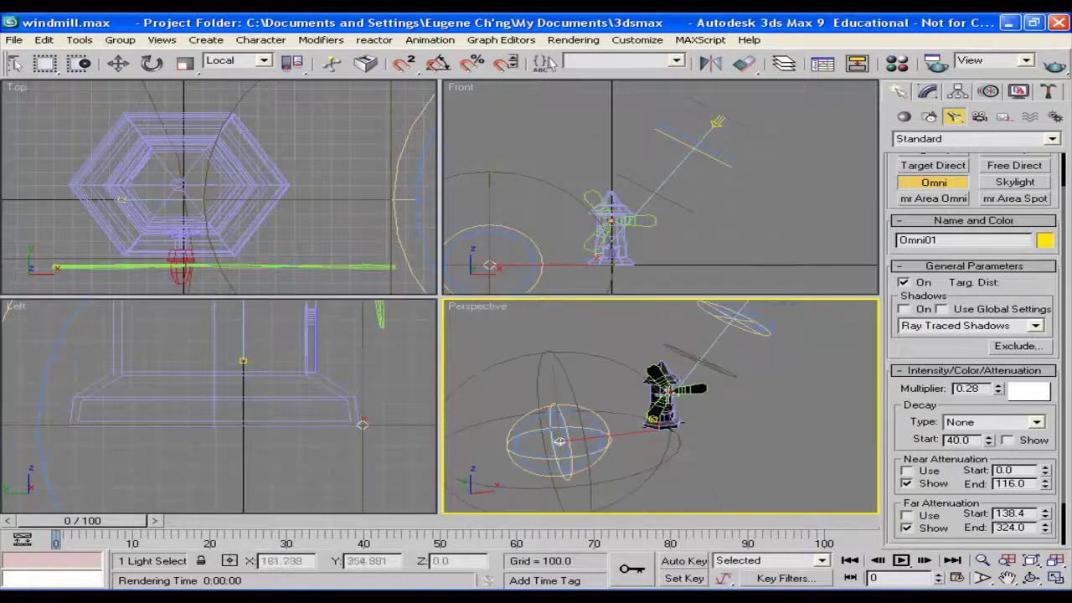
{"action": "left_click", "coordinate": [120, 63]}
{"action": "left_click_drag", "start_coordinate": [582, 433], "coordinate": [586, 482]}
{"action": "scroll", "coordinate": [774, 414], "scroll_direction": "up", "scroll_amount": 5}
{"action": "middle_click_drag", "start_coordinate": [761, 393], "coordinate": [668, 360], "text": "alt"}
{"action": "scroll", "coordinate": [687, 368], "scroll_direction": "up", "scroll_amount": 2}
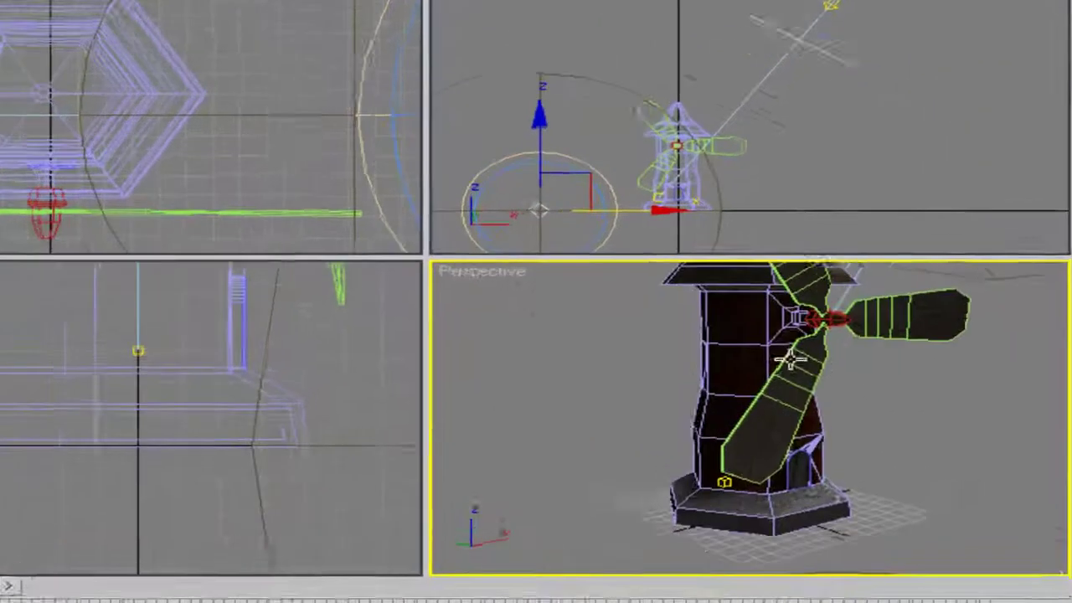
{"action": "middle_click_drag", "start_coordinate": [767, 335], "coordinate": [730, 339], "text": "alt"}
{"action": "middle_click_drag", "start_coordinate": [731, 338], "coordinate": [716, 400]}
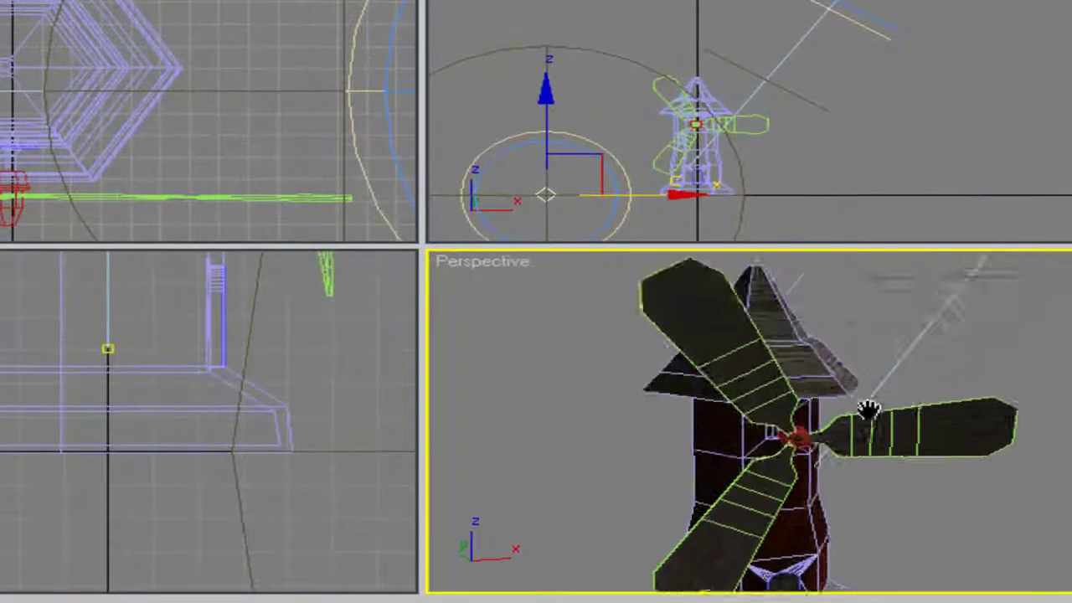
Set the directional light's hotspot to 154 and its falloff to 180.
{"action": "scroll", "coordinate": [871, 409], "scroll_direction": "down", "scroll_amount": 8}
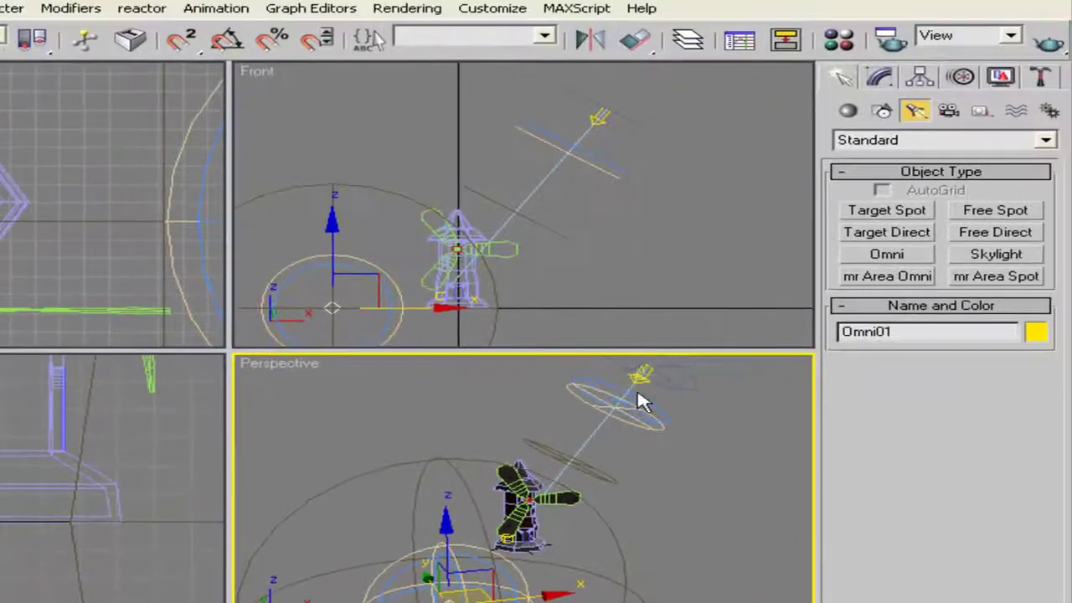
{"action": "left_click", "coordinate": [679, 362]}
{"action": "left_click", "coordinate": [886, 77]}
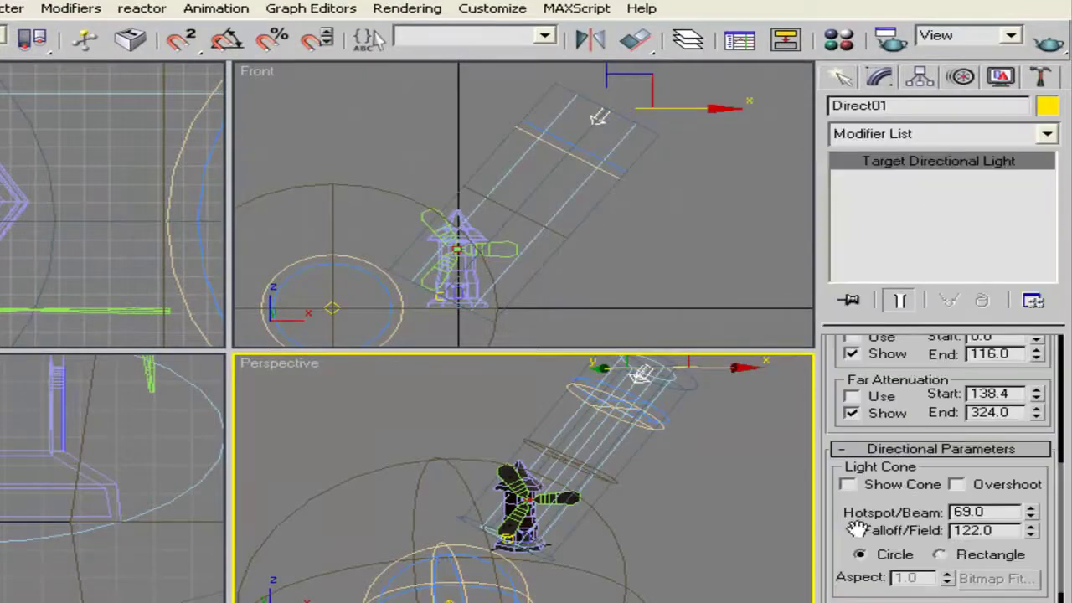
{"action": "left_click_drag", "start_coordinate": [1032, 528], "coordinate": [1031, 466]}
{"action": "left_click_drag", "start_coordinate": [1031, 513], "coordinate": [1030, 434]}
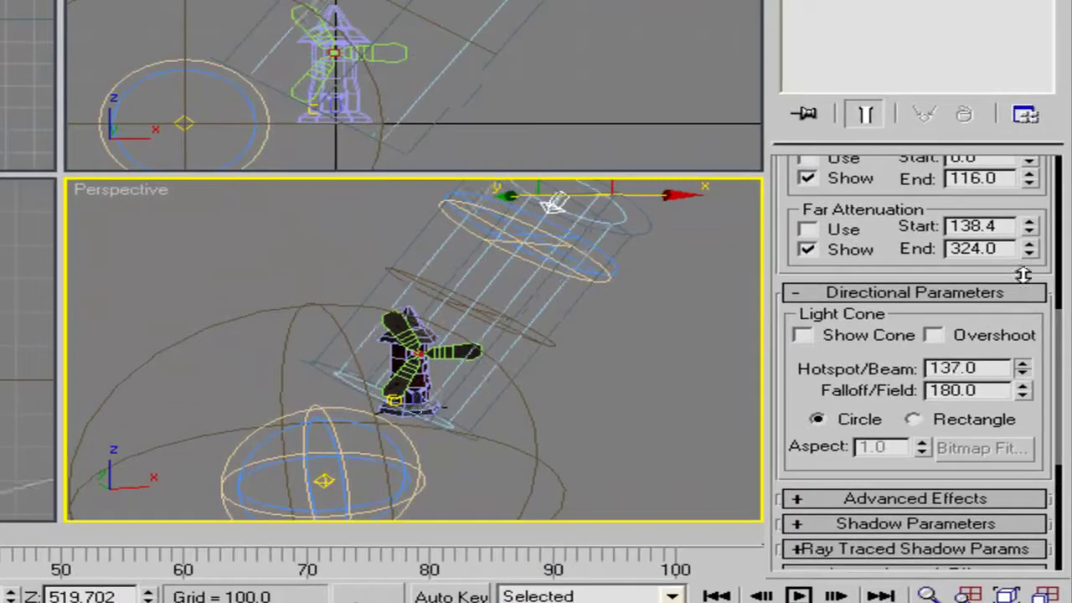
{"action": "mouse_move", "coordinate": [1024, 276]}
{"action": "left_mouse_down"}
{"action": "mouse_move", "coordinate": [1025, 251]}
{"action": "mouse_move", "coordinate": [1033, 271]}
{"action": "left_mouse_up"}
Set the directional light's near attenuation end to 498.8 and its far attenuation start and end to 825.92.
{"action": "left_click", "coordinate": [816, 501]}
{"action": "scroll", "coordinate": [808, 331], "scroll_direction": "up", "scroll_amount": 5}
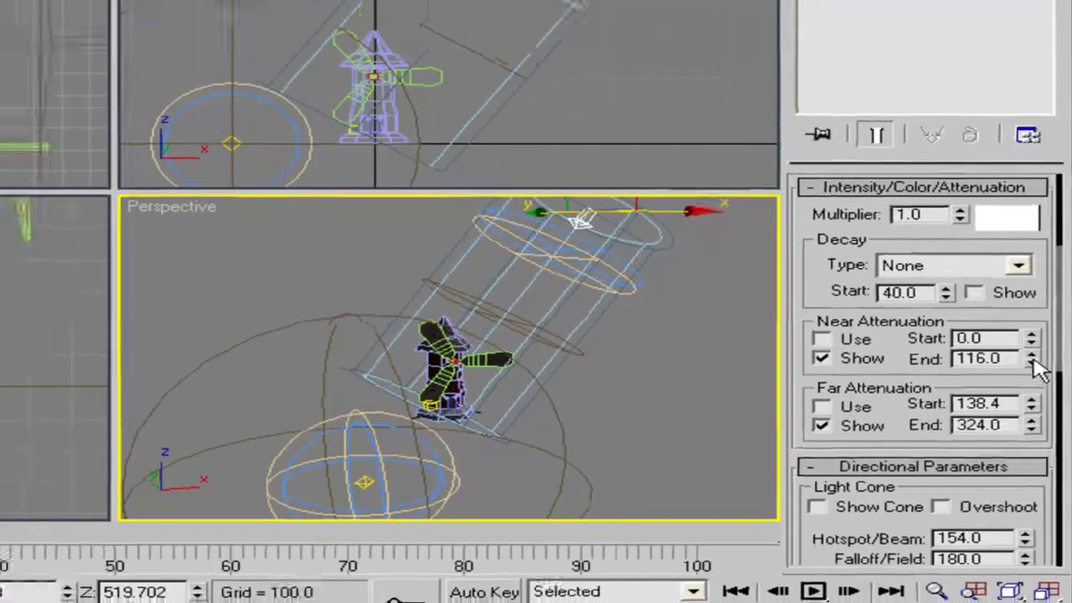
{"action": "left_click_drag", "start_coordinate": [1029, 350], "coordinate": [922, 0]}
{"action": "mouse_move", "coordinate": [977, 116]}
{"action": "left_mouse_down"}
{"action": "mouse_move", "coordinate": [945, 526]}
{"action": "mouse_move", "coordinate": [977, 135]}
{"action": "left_mouse_up"}
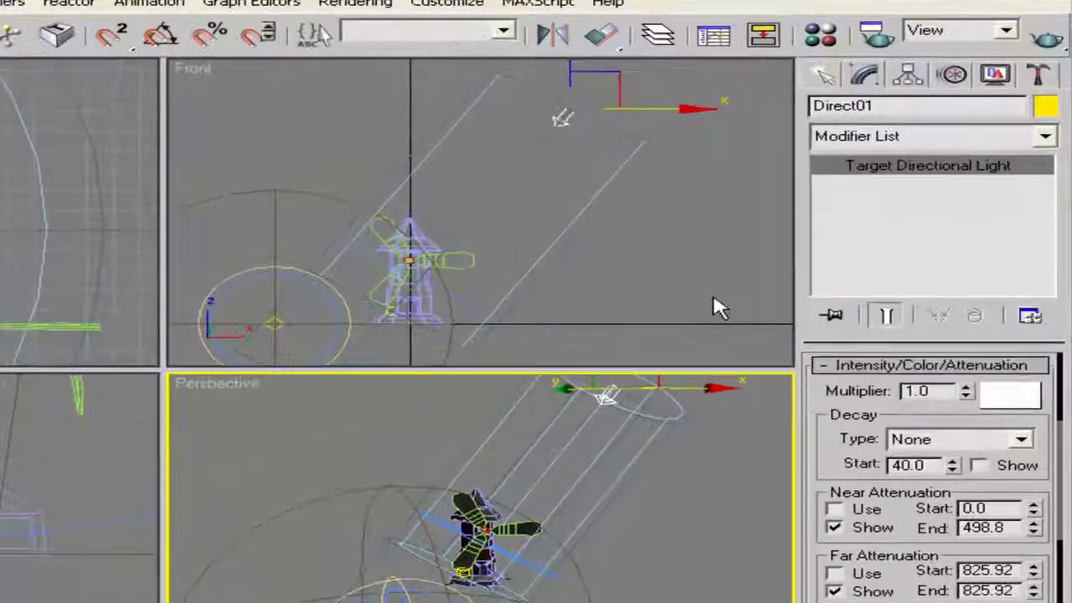
Examine the lighting on the windmill up close and test-render it in the maximized Perspective view.
{"action": "scroll", "coordinate": [486, 491], "scroll_direction": "up", "scroll_amount": 8}
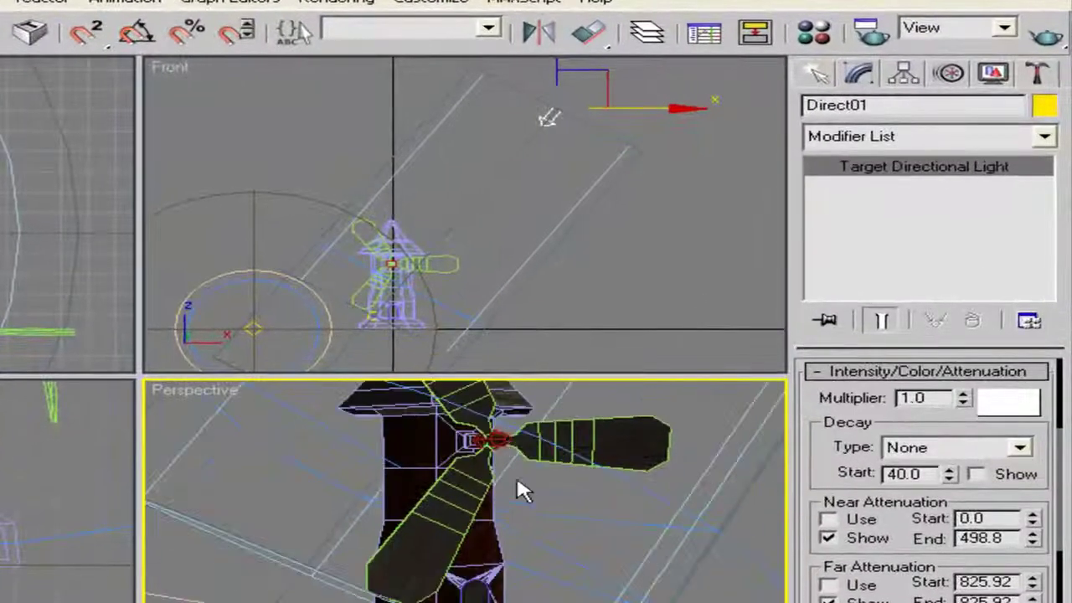
{"action": "scroll", "coordinate": [520, 500], "scroll_direction": "up", "scroll_amount": 3}
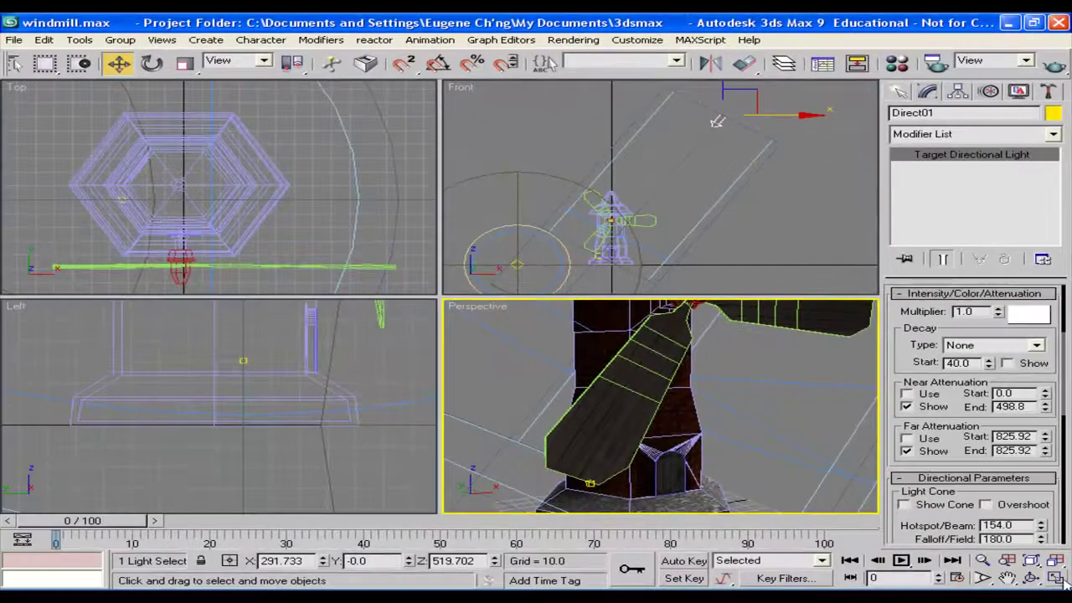
{"action": "key", "text": "alt+w"}
{"action": "scroll", "coordinate": [567, 322], "scroll_direction": "down", "scroll_amount": 6}
{"action": "left_click", "coordinate": [1054, 62]}
{"action": "left_click", "coordinate": [925, 151]}
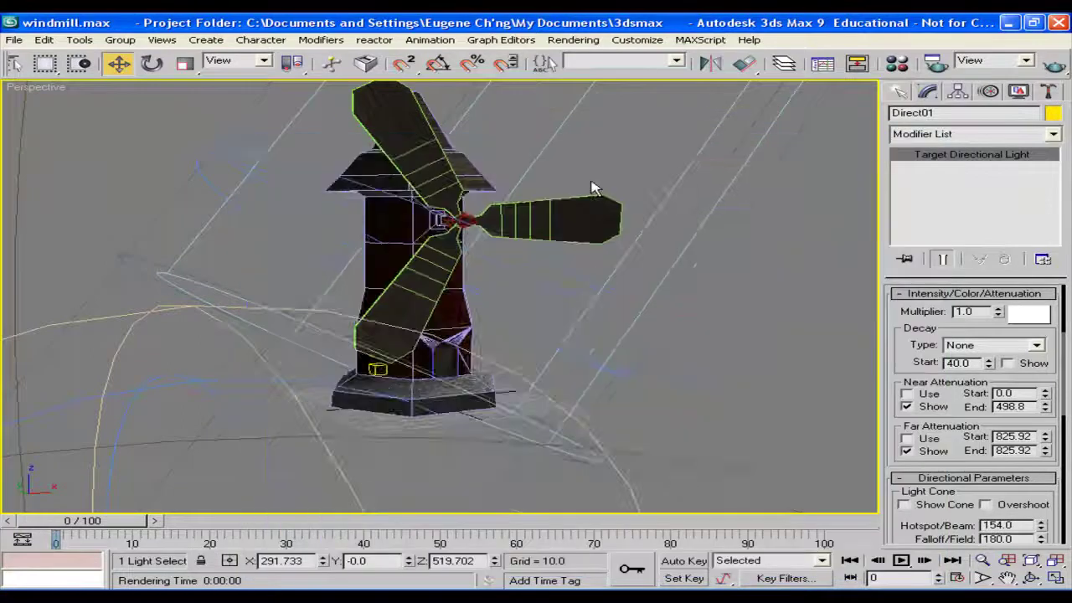
Open Render To Texture and select the windmill as the object to bake.
{"action": "middle_click_drag", "start_coordinate": [567, 185], "coordinate": [485, 126], "text": "alt"}
{"action": "left_click", "coordinate": [573, 39]}
{"action": "left_click", "coordinate": [619, 111]}
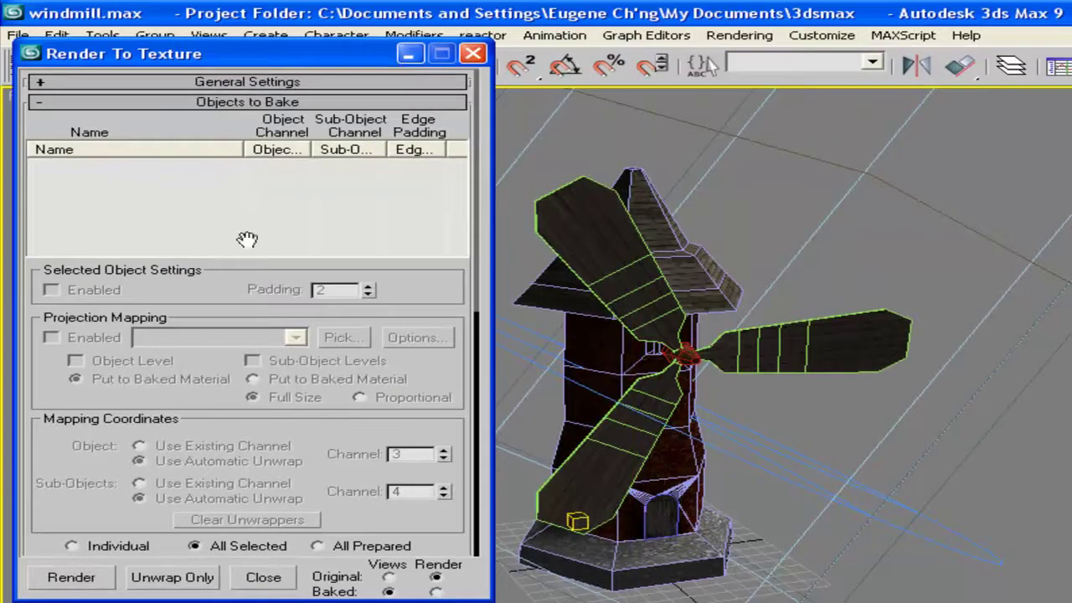
{"action": "left_click", "coordinate": [581, 357]}
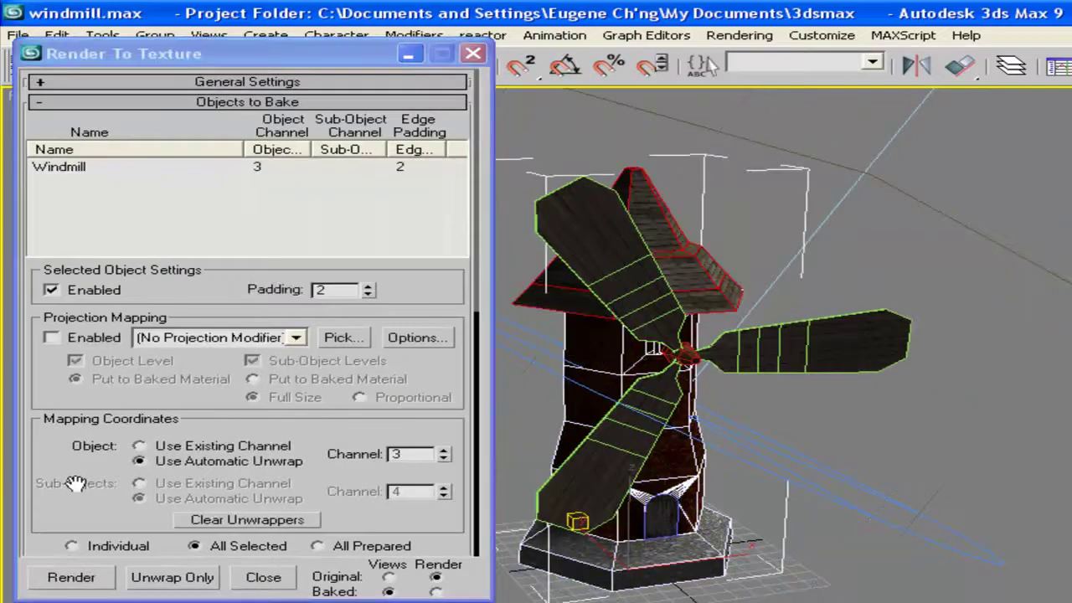
Add a DiffuseMap element to the windmill's texture bake output.
{"action": "scroll", "coordinate": [171, 344], "scroll_direction": "down", "scroll_amount": 5}
{"action": "left_click", "coordinate": [159, 433]}
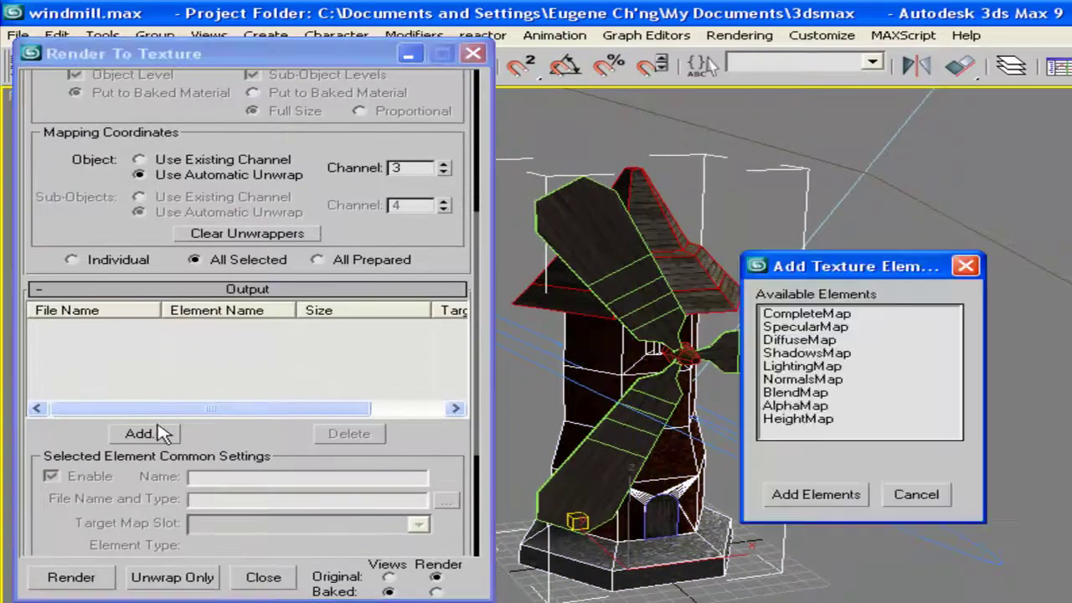
{"action": "left_click", "coordinate": [800, 339]}
{"action": "left_click", "coordinate": [815, 494]}
Set the DiffuseMap element's output file to windmilldiffusemap.jpg in JPEG format on the Desktop.
{"action": "left_click_drag", "start_coordinate": [410, 457], "coordinate": [426, 375]}
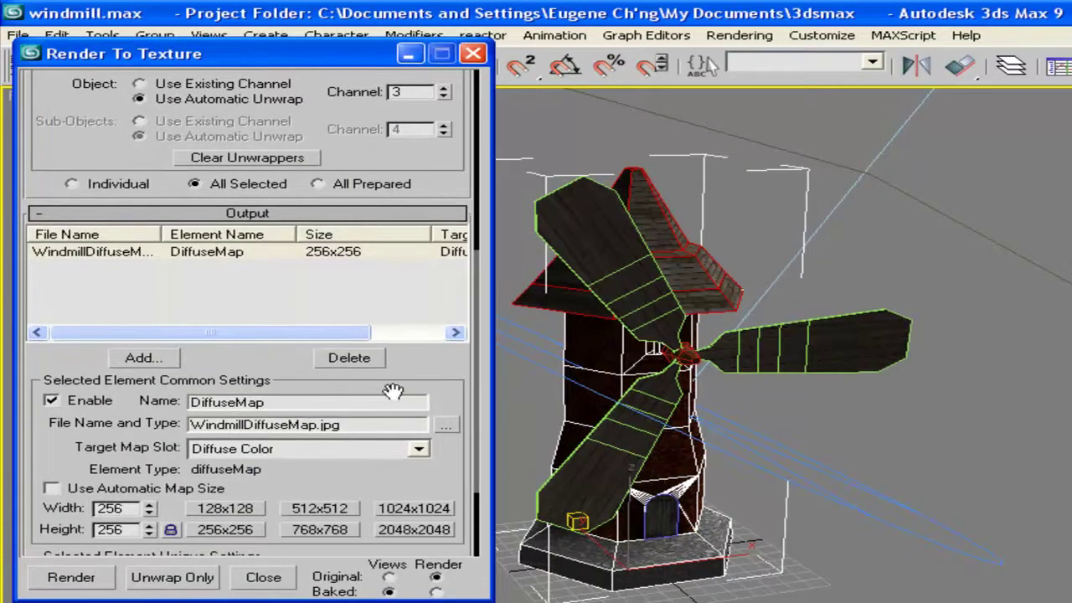
{"action": "scroll", "coordinate": [327, 346], "scroll_direction": "down", "scroll_amount": 3}
{"action": "left_click", "coordinate": [446, 339]}
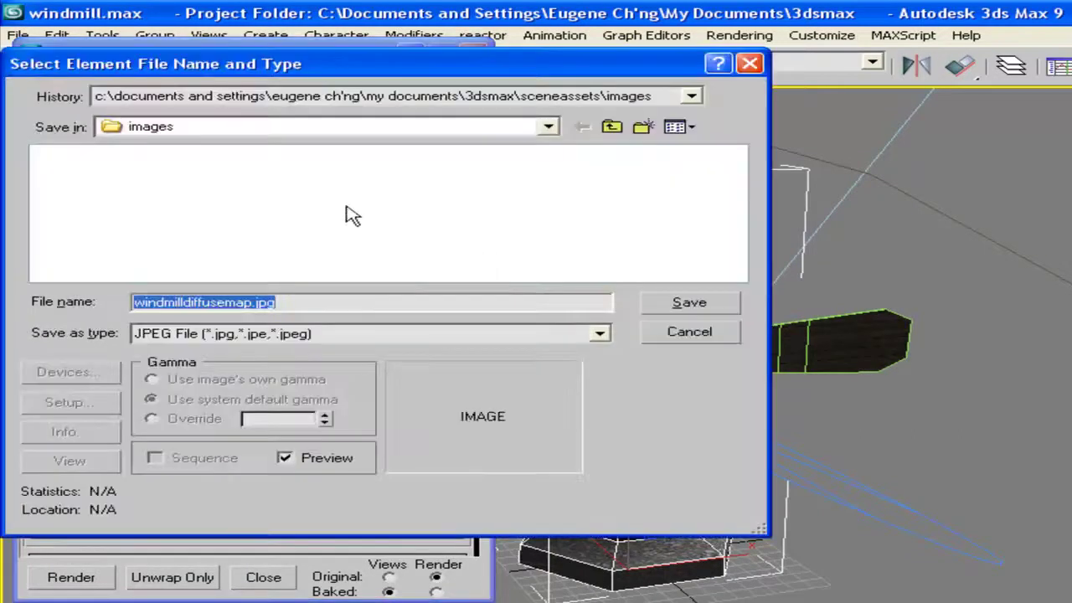
{"action": "left_click", "coordinate": [244, 130]}
{"action": "left_click", "coordinate": [189, 142]}
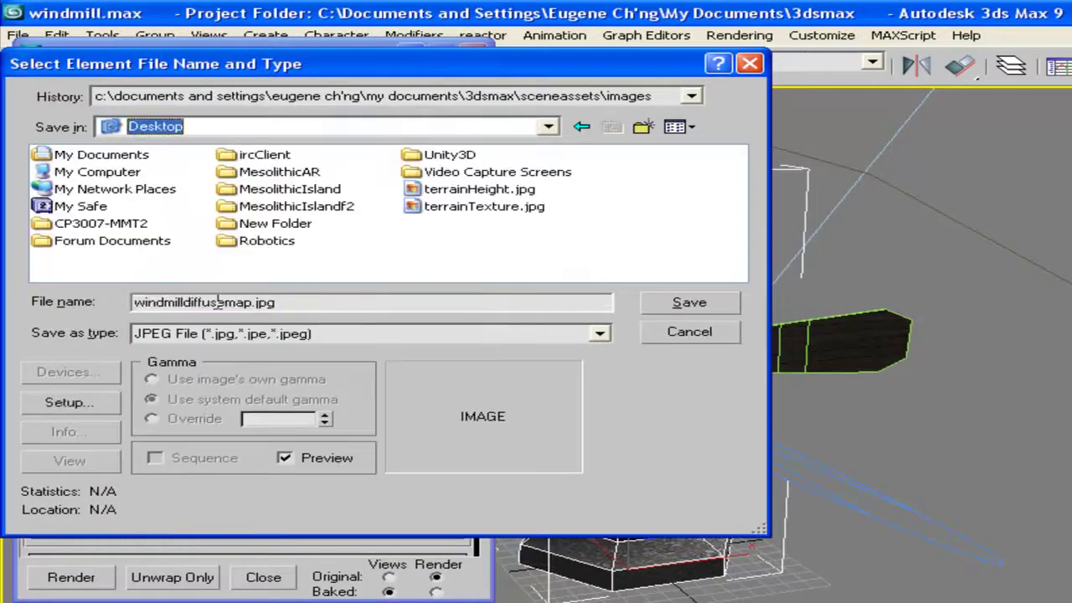
{"action": "left_click", "coordinate": [683, 303]}
Set the diffuse map size to 1024x1024 and include lighting and shadows in the bake.
{"action": "left_click", "coordinate": [306, 413]}
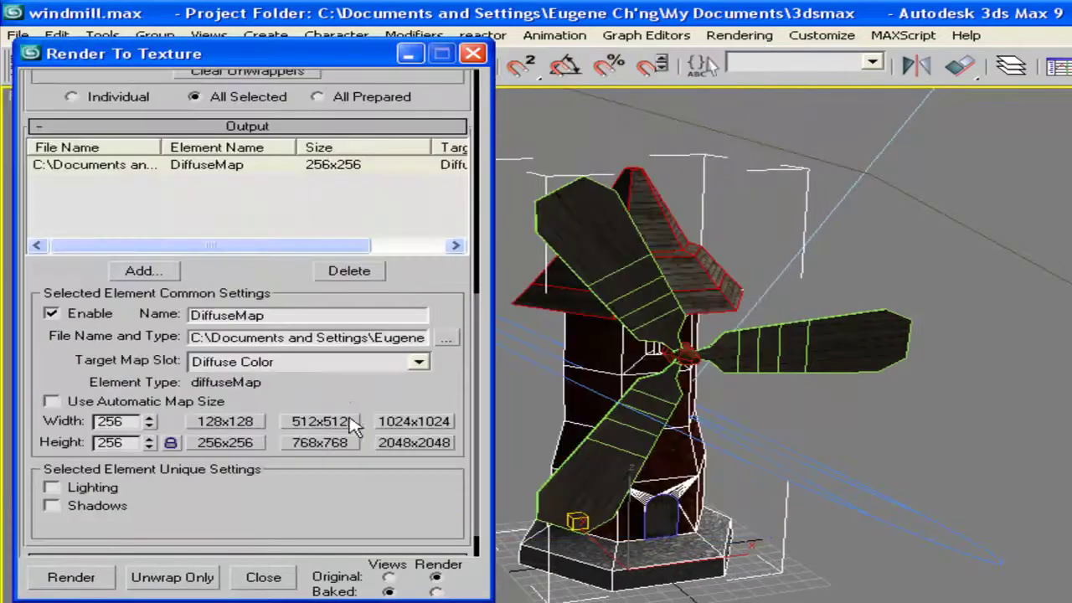
{"action": "left_click_drag", "start_coordinate": [344, 397], "coordinate": [368, 301]}
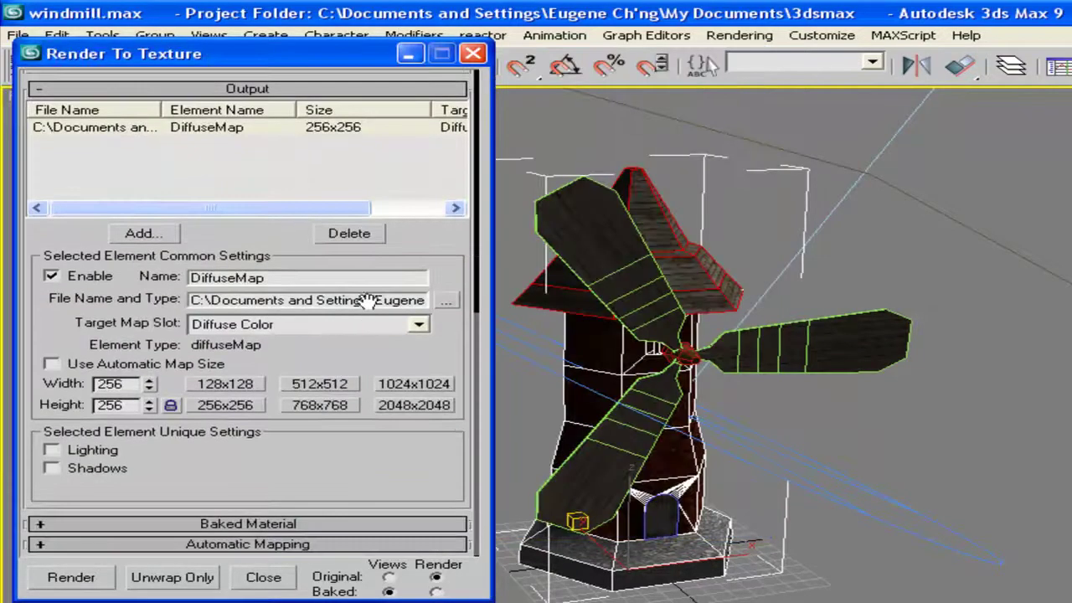
{"action": "left_click", "coordinate": [343, 390]}
{"action": "left_click", "coordinate": [400, 385]}
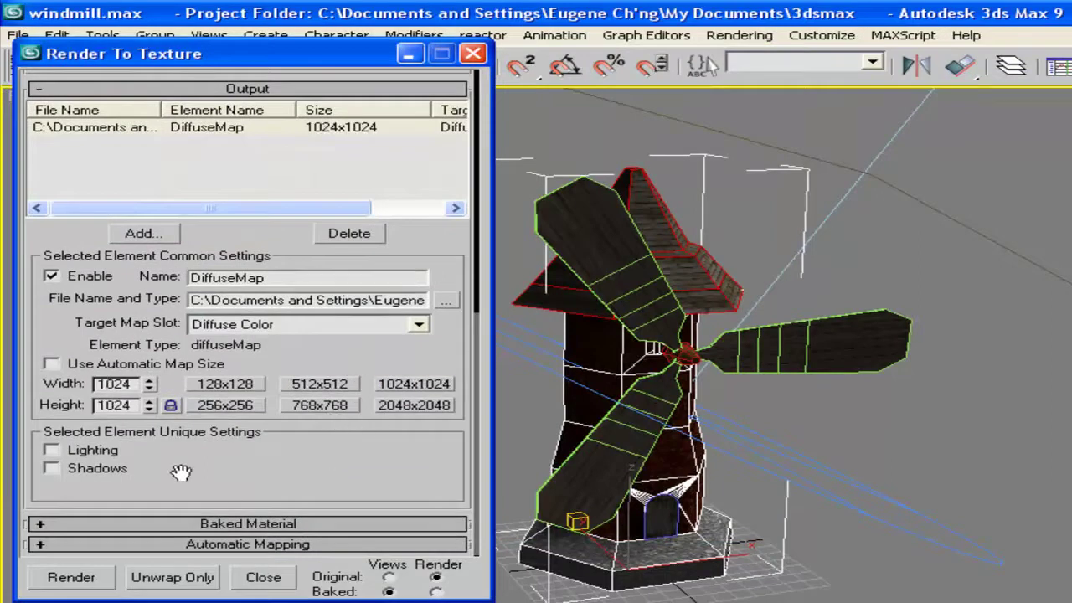
{"action": "left_click", "coordinate": [52, 449]}
{"action": "left_click", "coordinate": [52, 468]}
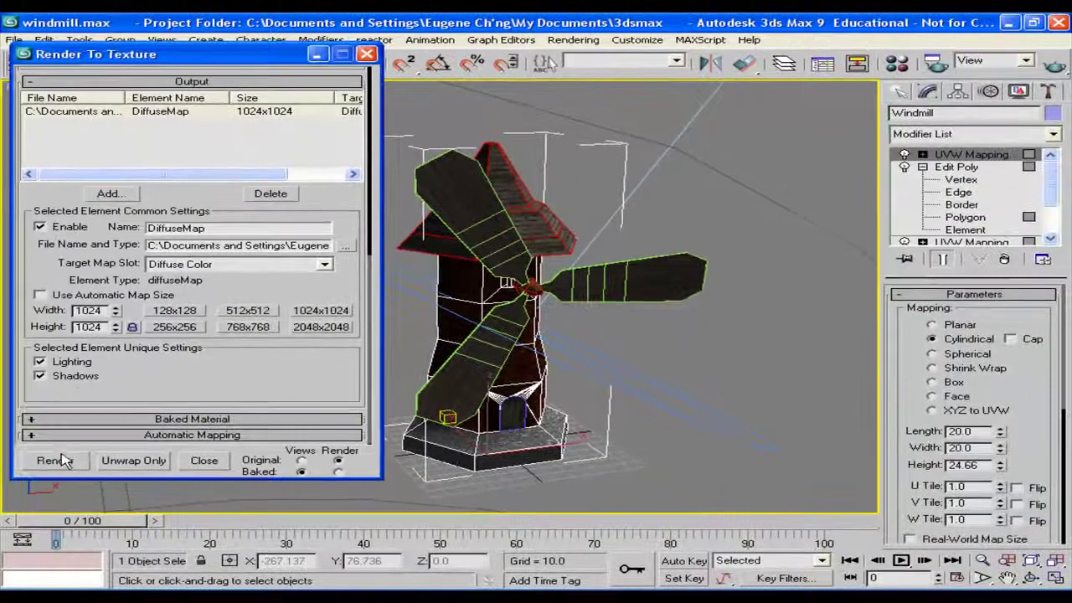
Bake the windmill's diffuse map, save the render over windmilldiffusemap.jpg on the Desktop, and close the render windows.
{"action": "left_click", "coordinate": [55, 461]}
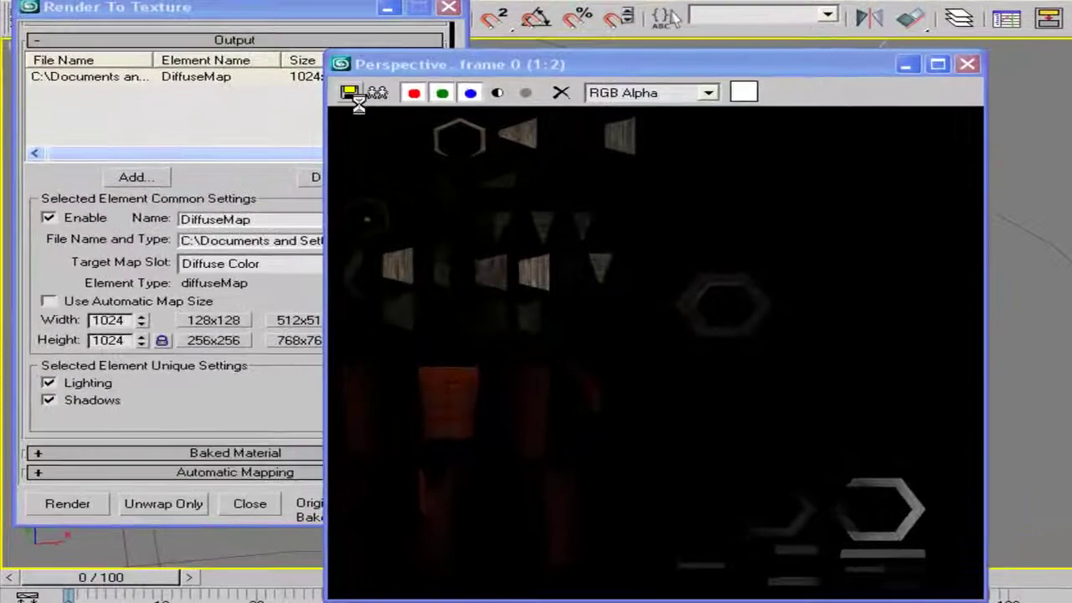
{"action": "left_click", "coordinate": [351, 94]}
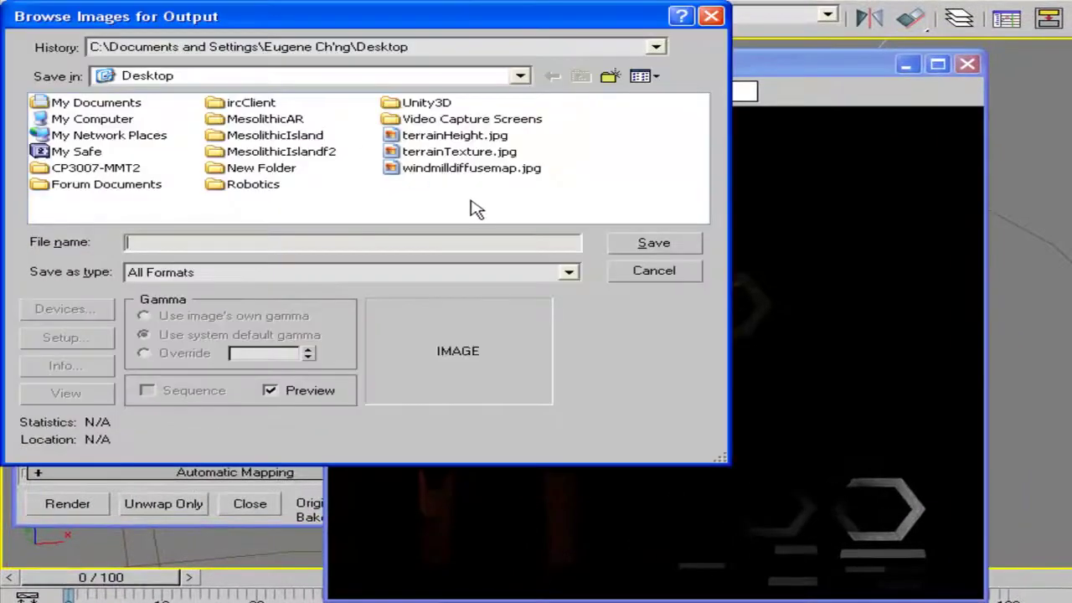
{"action": "left_click", "coordinate": [502, 169]}
{"action": "left_click", "coordinate": [637, 243]}
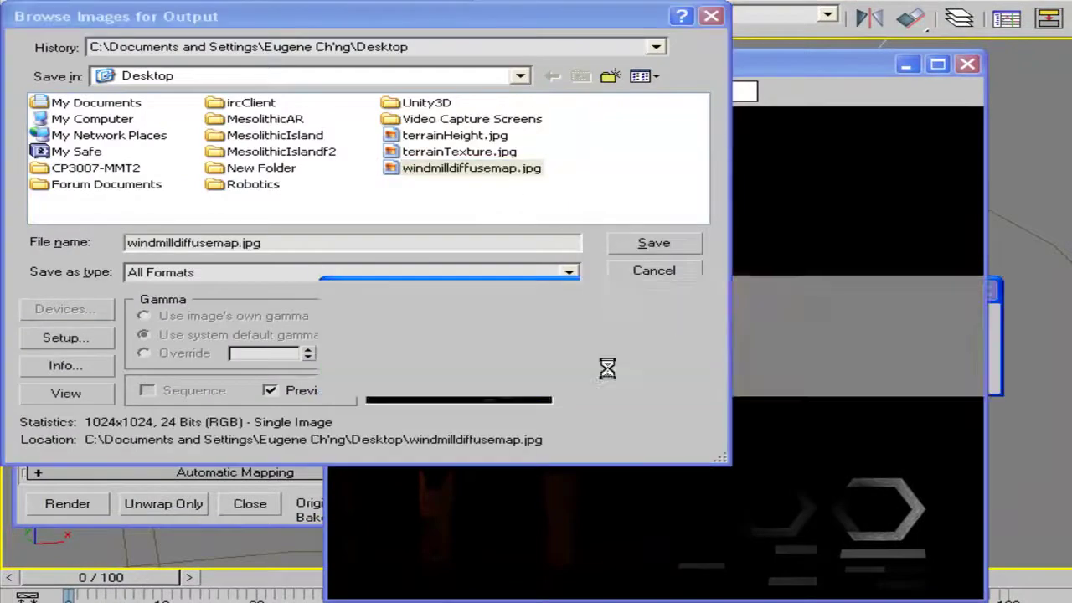
{"action": "left_click", "coordinate": [570, 371]}
{"action": "left_click", "coordinate": [292, 347]}
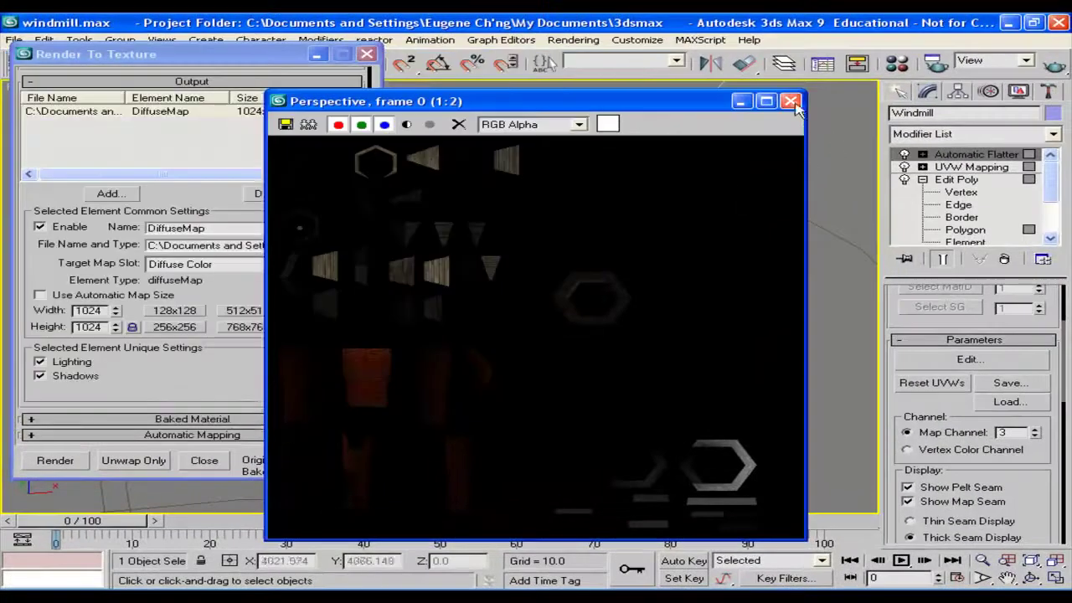
{"action": "left_click", "coordinate": [791, 101]}
{"action": "left_click", "coordinate": [366, 54]}
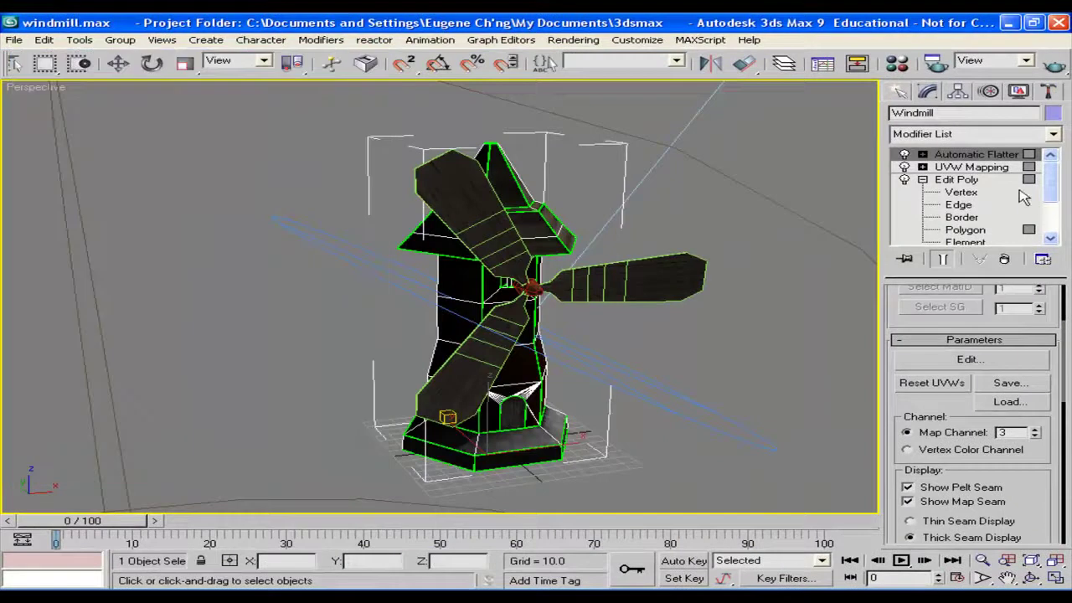
Save the windmill's flattened UVs as windmill.uvw on the Desktop and delete the Automatic Flatten modifier.
{"action": "left_click", "coordinate": [1033, 385]}
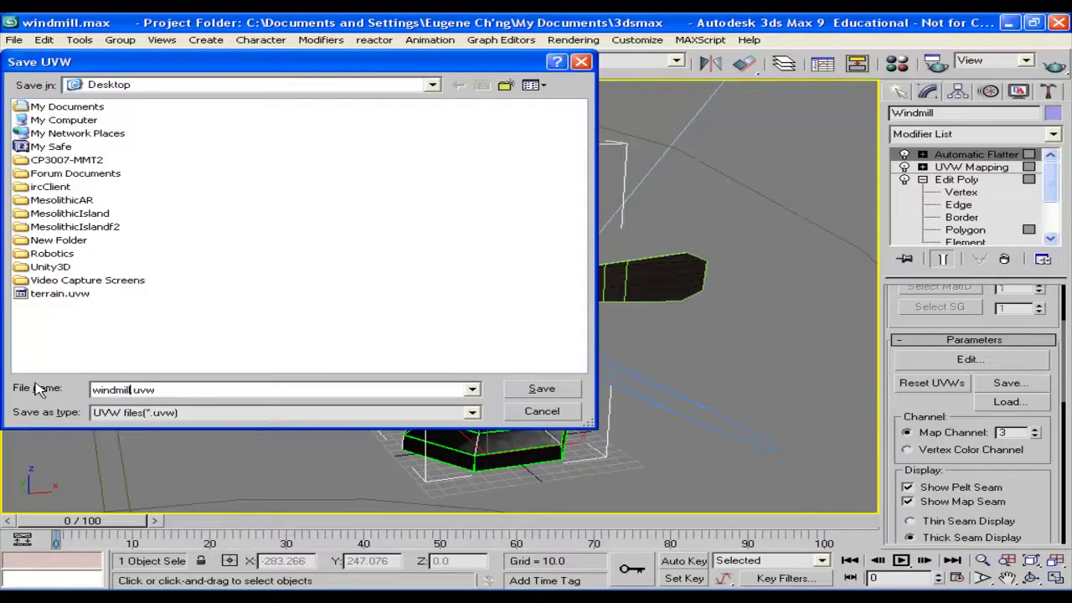
{"action": "left_click", "coordinate": [576, 394]}
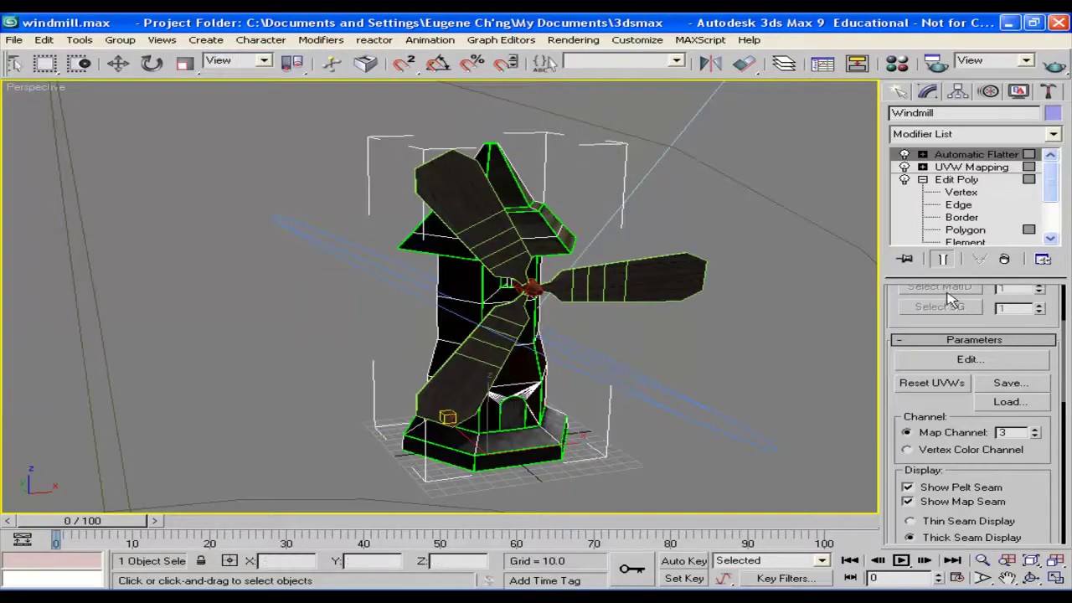
{"action": "scroll", "coordinate": [1054, 430], "scroll_direction": "up", "scroll_amount": 1}
{"action": "left_click", "coordinate": [1004, 258]}
Add an Unwrap UVW modifier above the windmill's existing stack and load windmill.uvw into it.
{"action": "left_click", "coordinate": [974, 135]}
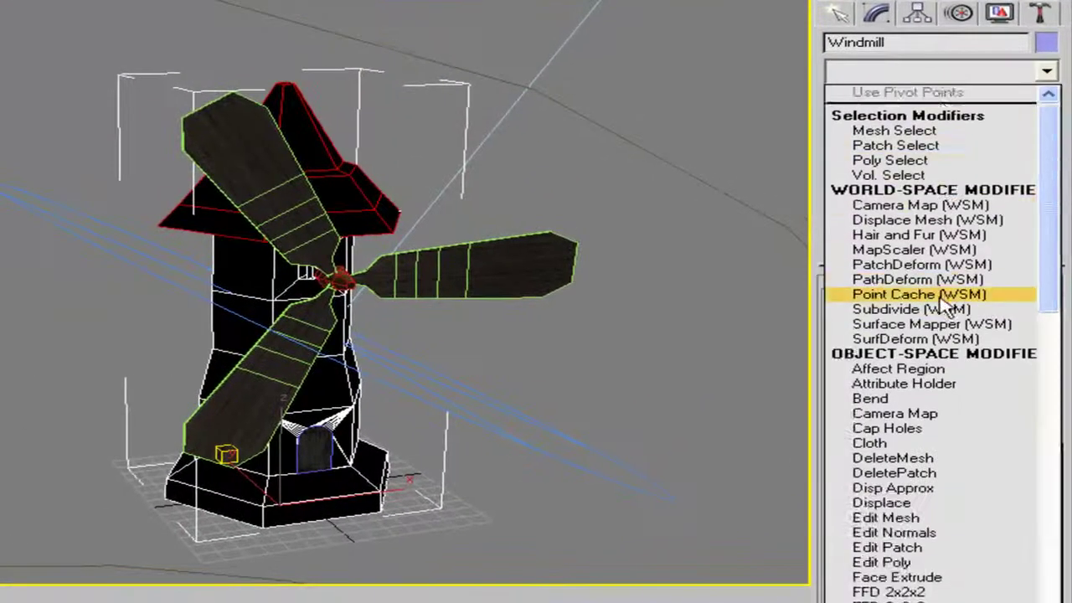
{"action": "scroll", "coordinate": [972, 385], "scroll_direction": "down", "scroll_amount": 15}
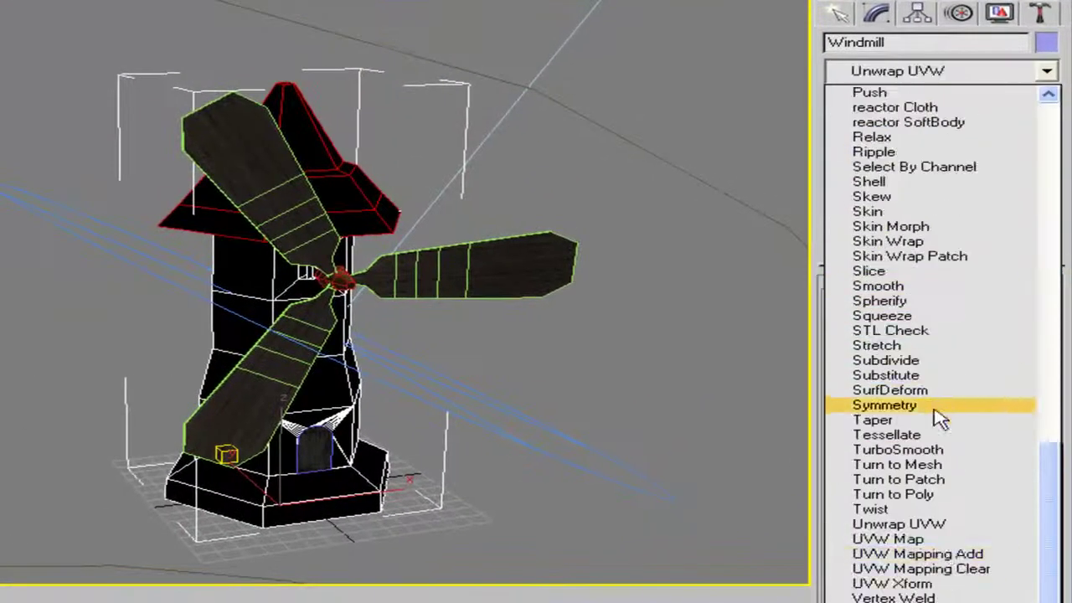
{"action": "left_click", "coordinate": [940, 525]}
{"action": "left_click", "coordinate": [992, 480]}
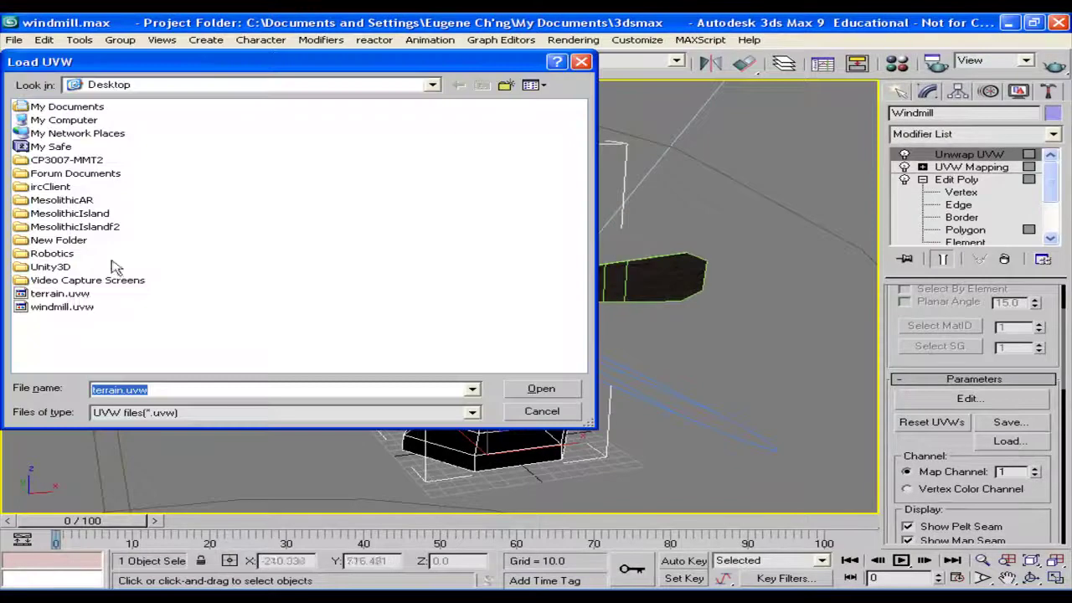
{"action": "double_click", "coordinate": [62, 308]}
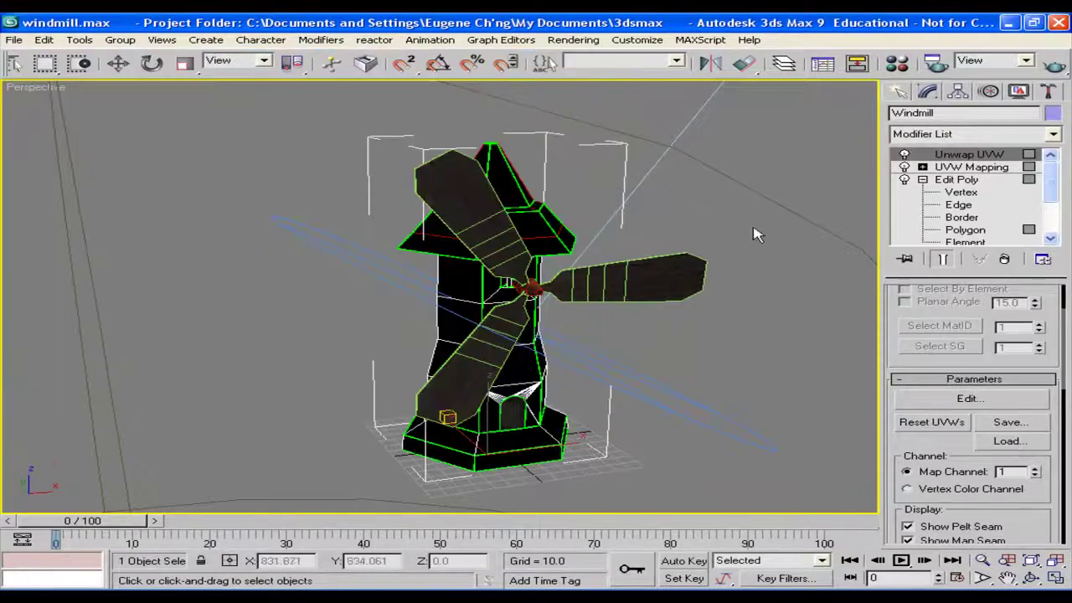
Load windmilldiffusemap.jpg from the Desktop as the diffuse bitmap of the unused 04 - Default material.
{"action": "left_click", "coordinate": [896, 67]}
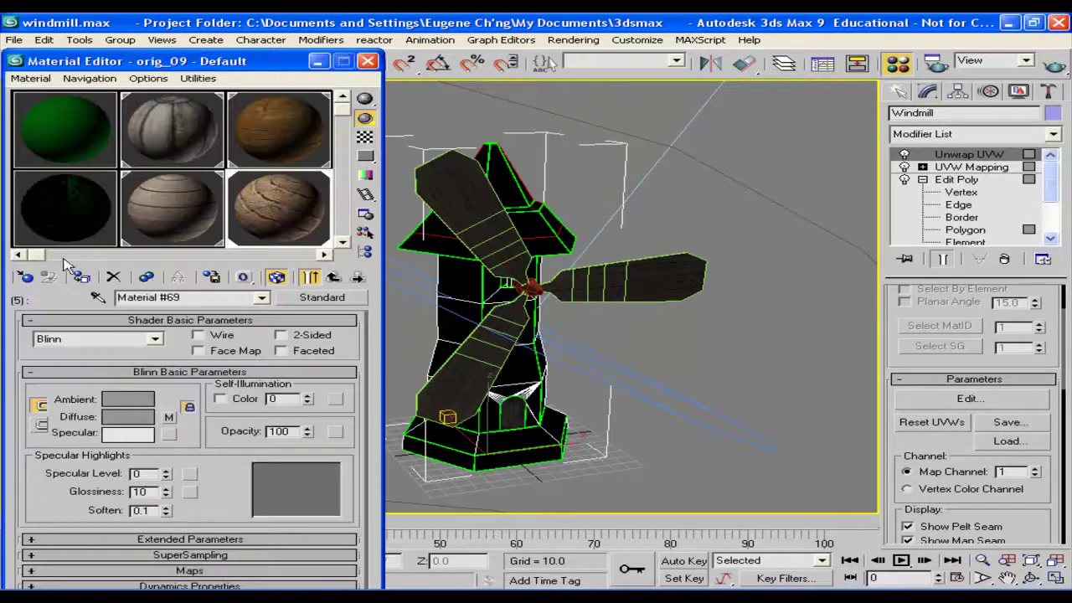
{"action": "left_click_drag", "start_coordinate": [37, 256], "coordinate": [144, 257]}
{"action": "left_click", "coordinate": [254, 139]}
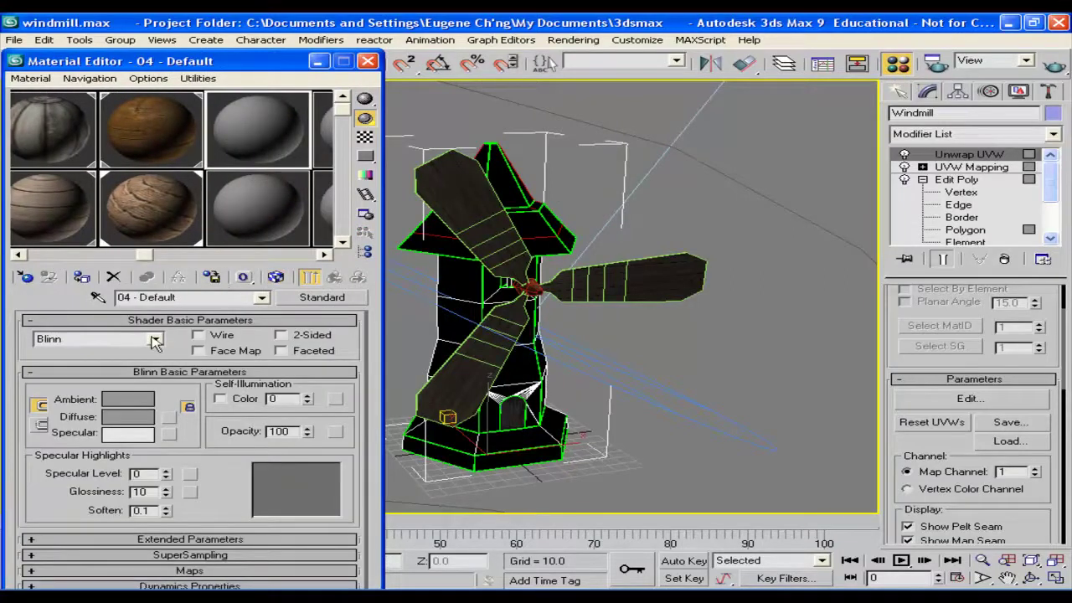
{"action": "left_click", "coordinate": [170, 416]}
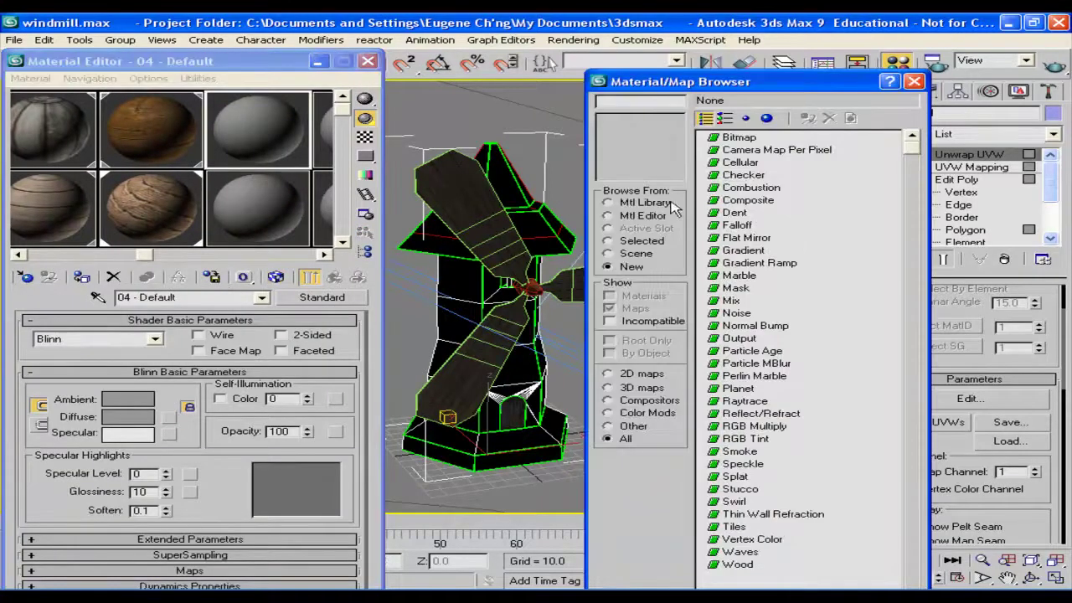
{"action": "double_click", "coordinate": [739, 138]}
{"action": "left_click", "coordinate": [268, 110]}
{"action": "left_click", "coordinate": [196, 125]}
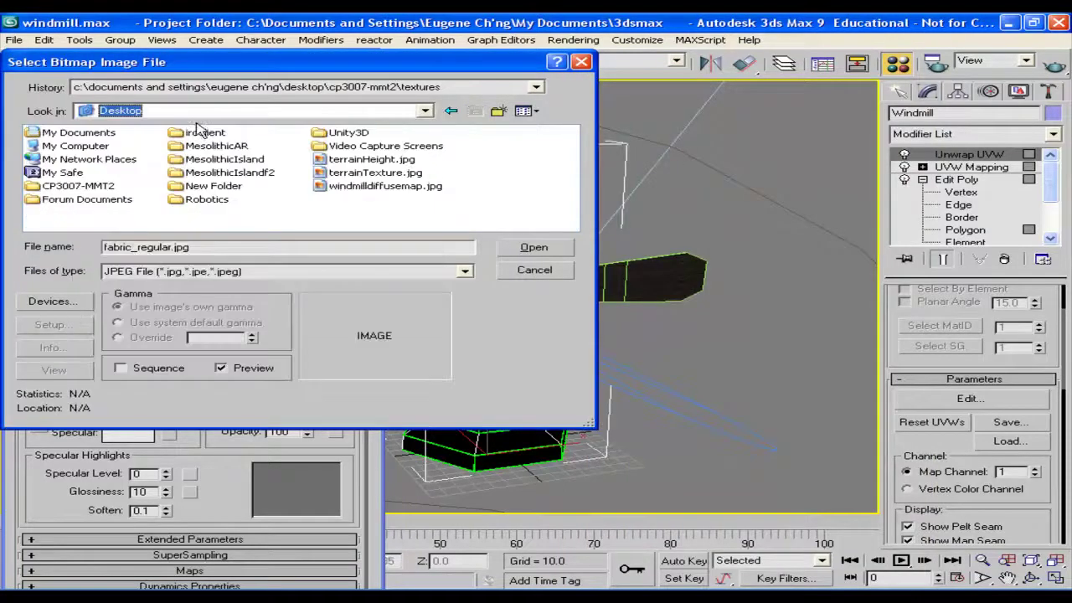
{"action": "double_click", "coordinate": [381, 185]}
Assign the 04 - Default material to the windmill and show its map in the viewport.
{"action": "left_click", "coordinate": [334, 277]}
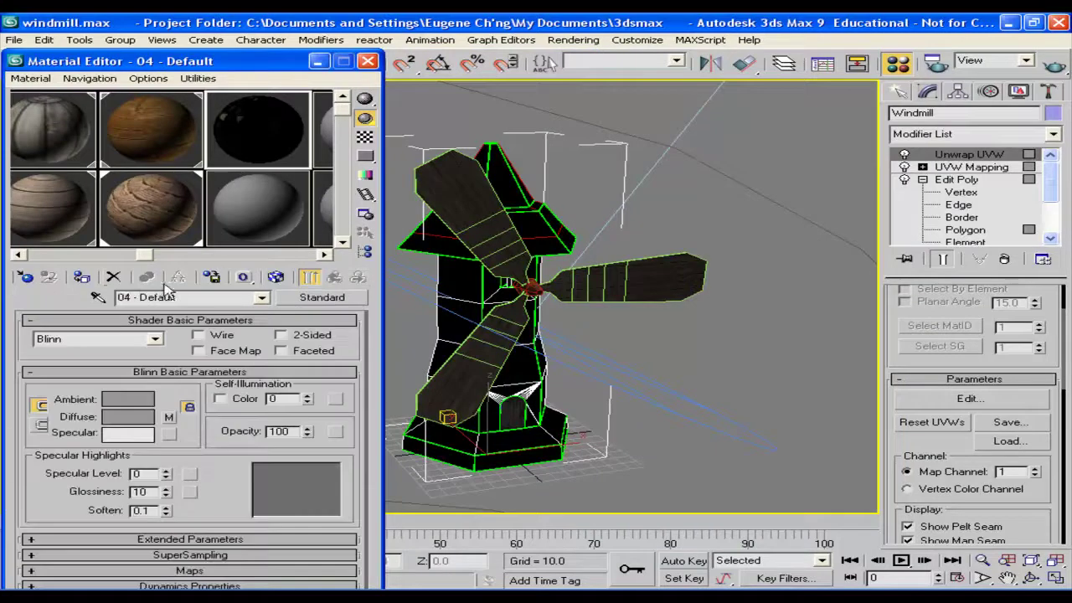
{"action": "left_click", "coordinate": [81, 277]}
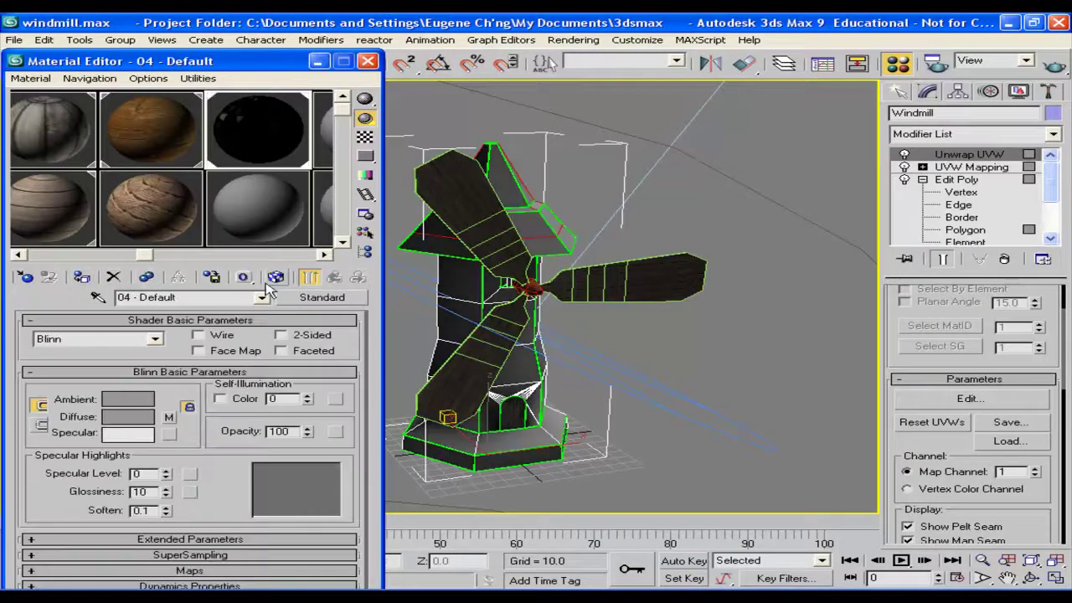
{"action": "left_click", "coordinate": [276, 276]}
{"action": "middle_click_drag", "start_coordinate": [556, 295], "coordinate": [564, 292], "text": "alt"}
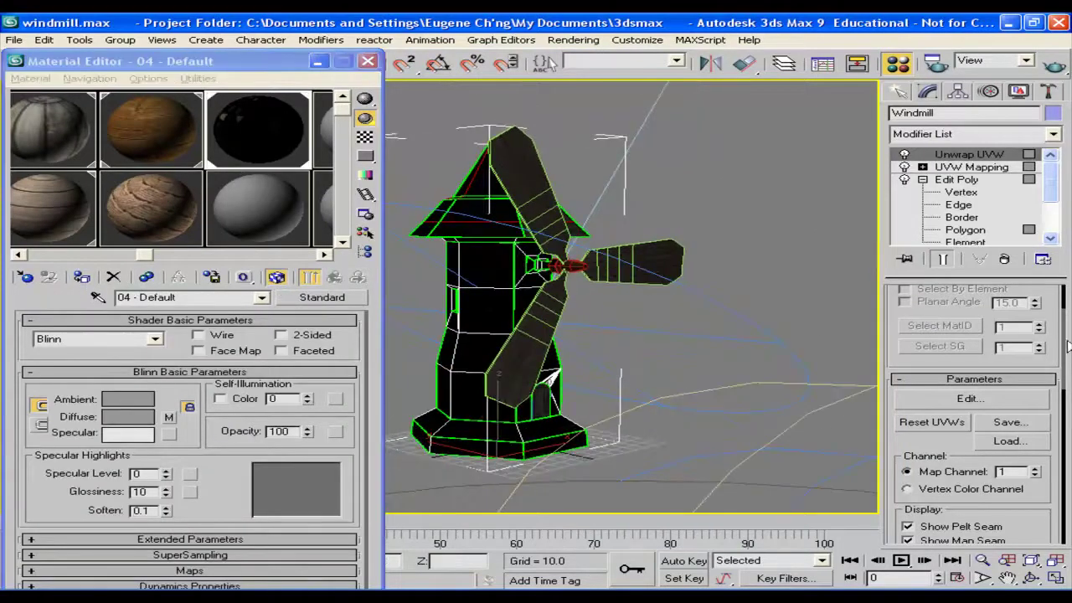
Reload windmill.uvw into the Unwrap UVW modifier and check the windmill's texture up close.
{"action": "left_click", "coordinate": [1010, 441]}
{"action": "double_click", "coordinate": [59, 306]}
{"action": "middle_click_drag", "start_coordinate": [536, 255], "coordinate": [541, 291], "text": "alt"}
{"action": "scroll", "coordinate": [610, 270], "scroll_direction": "up", "scroll_amount": 3}
{"action": "scroll", "coordinate": [527, 290], "scroll_direction": "down", "scroll_amount": 3}
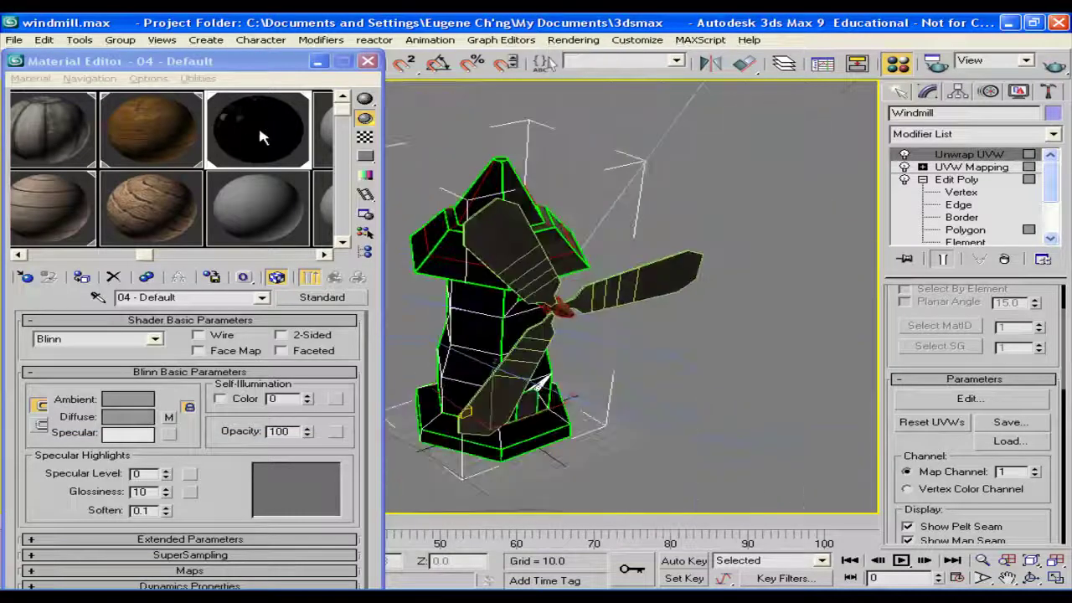
Delete the Unwrap UVW modifier and convert the windmill to an Editable Poly.
{"action": "left_click", "coordinate": [261, 136]}
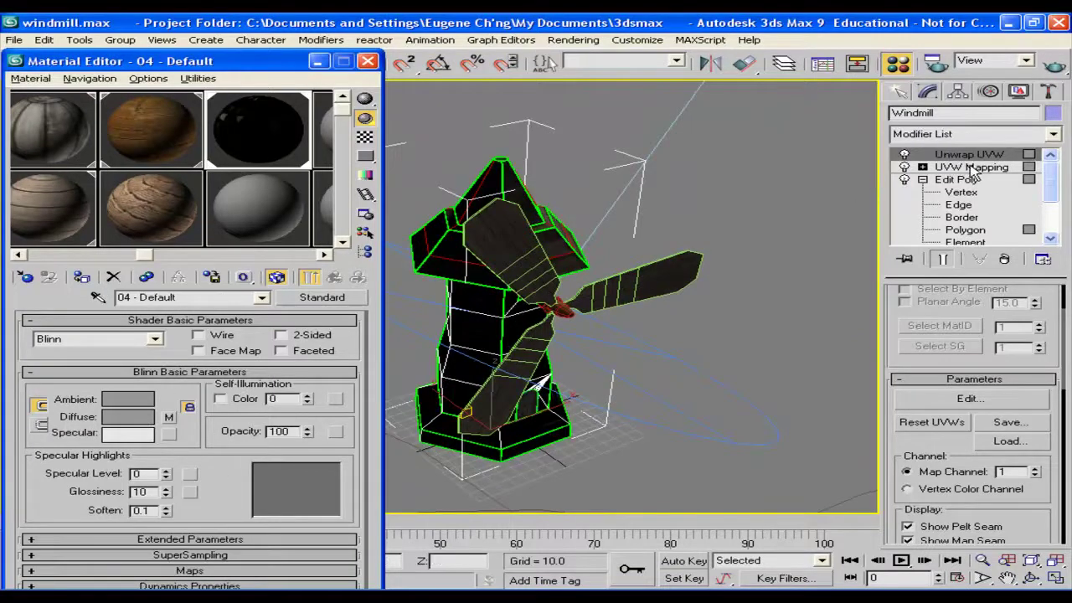
{"action": "left_click", "coordinate": [1006, 260]}
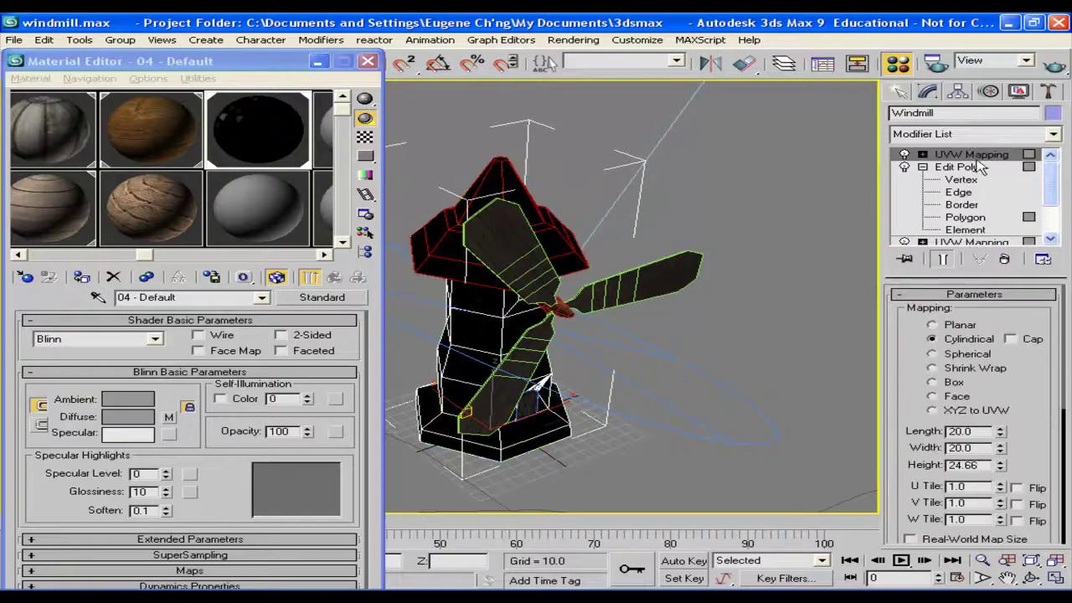
{"action": "left_click", "coordinate": [963, 137]}
{"action": "left_click", "coordinate": [965, 139]}
{"action": "right_click", "coordinate": [444, 262]}
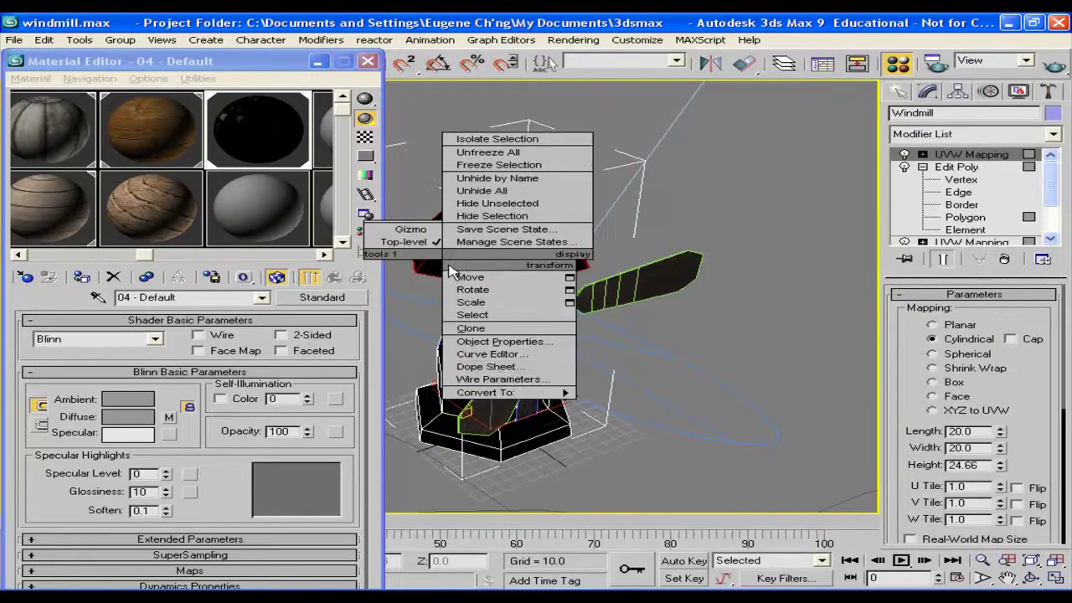
{"action": "left_click", "coordinate": [667, 403]}
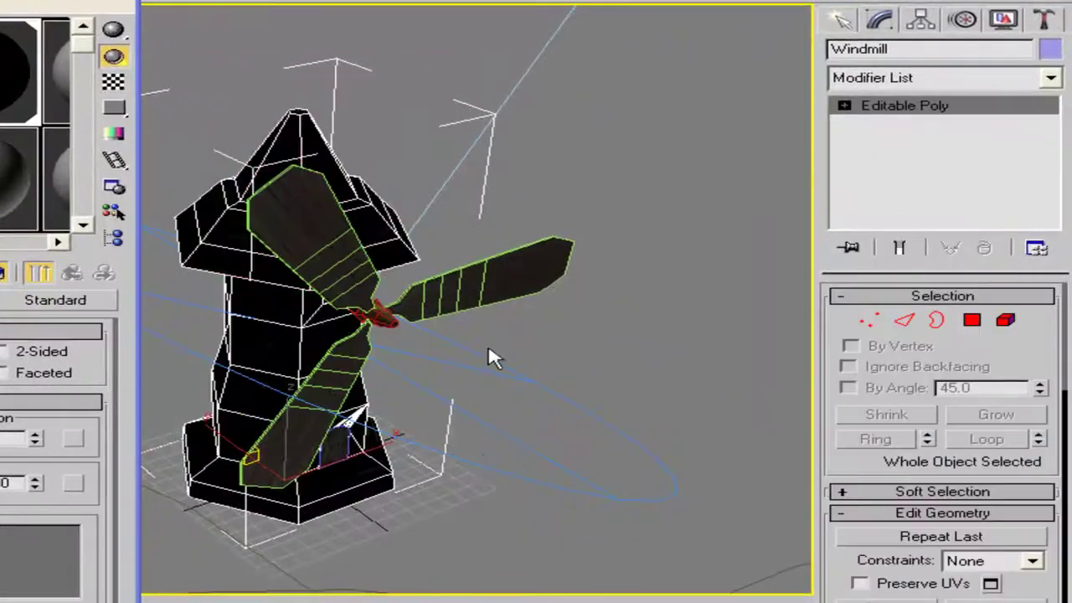
Add an Unwrap UVW modifier to the Editable Poly windmill, load windmill.uvw, and inspect the baked texture.
{"action": "left_click", "coordinate": [926, 78]}
{"action": "scroll", "coordinate": [954, 243], "scroll_direction": "down", "scroll_amount": 10}
{"action": "left_click", "coordinate": [963, 536]}
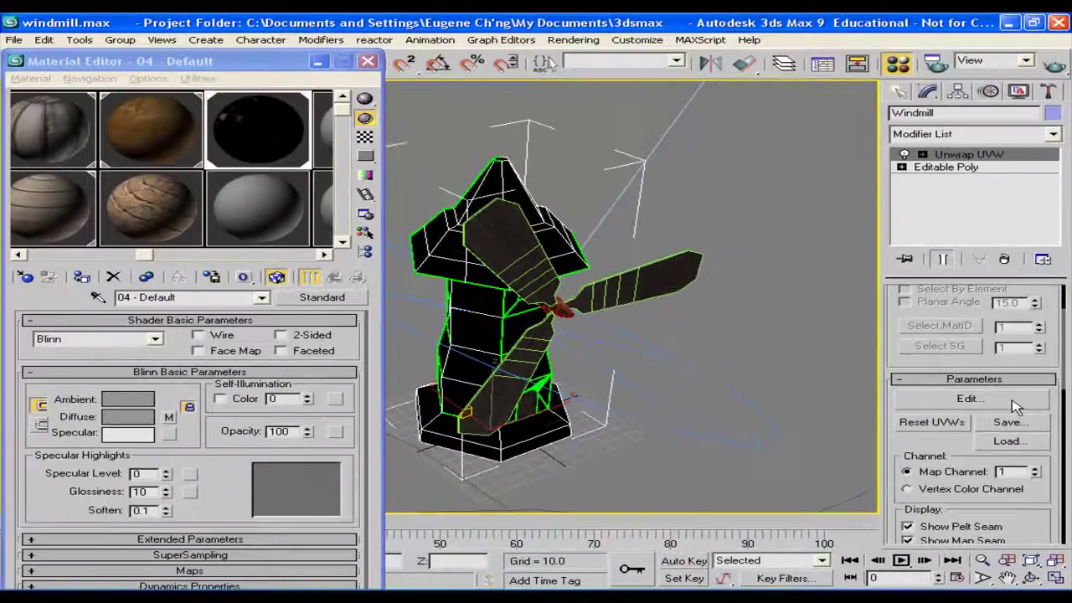
{"action": "left_click", "coordinate": [961, 406]}
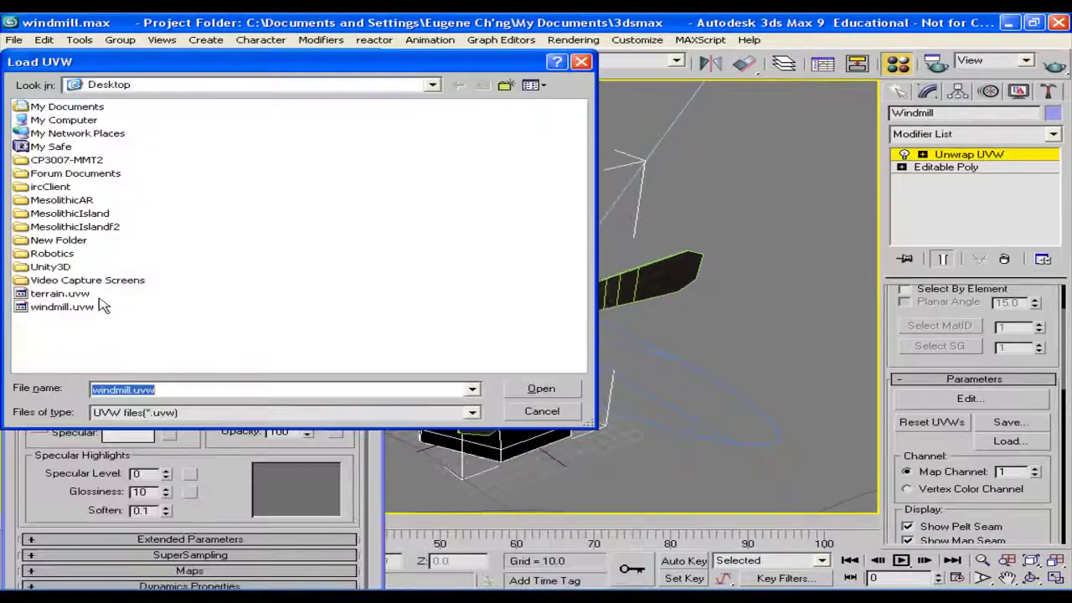
{"action": "double_click", "coordinate": [84, 309]}
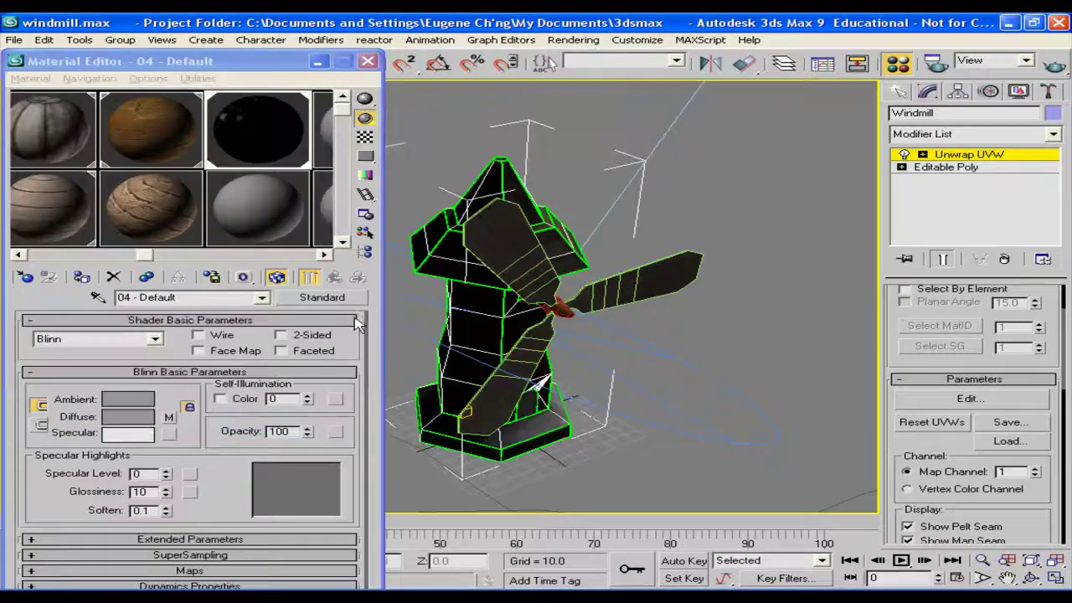
{"action": "middle_click_drag", "start_coordinate": [505, 330], "coordinate": [661, 249], "text": "alt"}
{"action": "scroll", "coordinate": [584, 287], "scroll_direction": "up", "scroll_amount": 3}
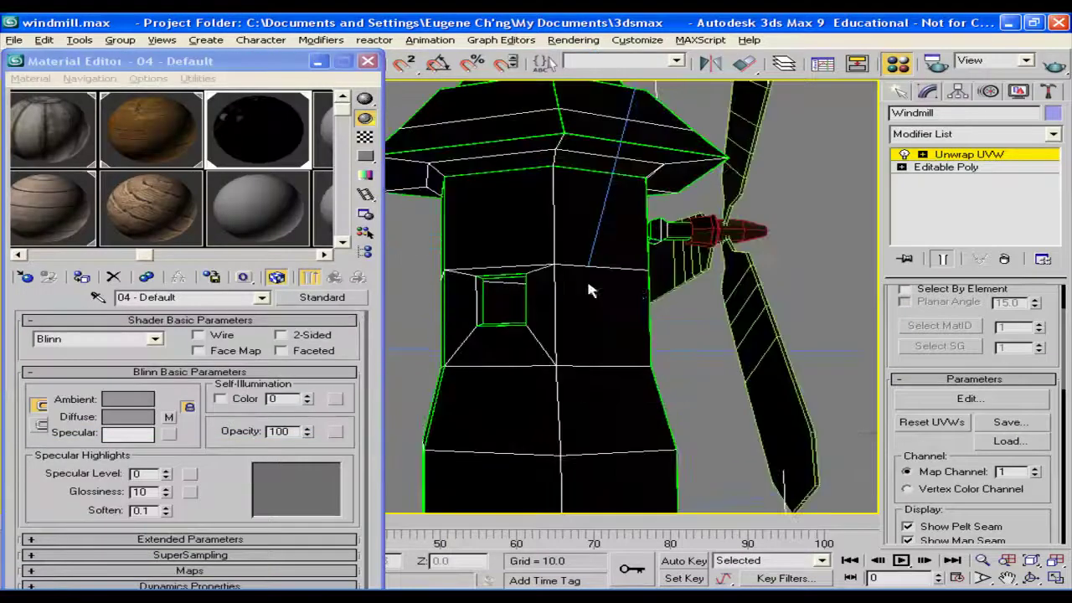
{"action": "middle_click_drag", "start_coordinate": [634, 284], "coordinate": [536, 287], "text": "alt"}
{"action": "scroll", "coordinate": [525, 305], "scroll_direction": "down", "scroll_amount": 3}
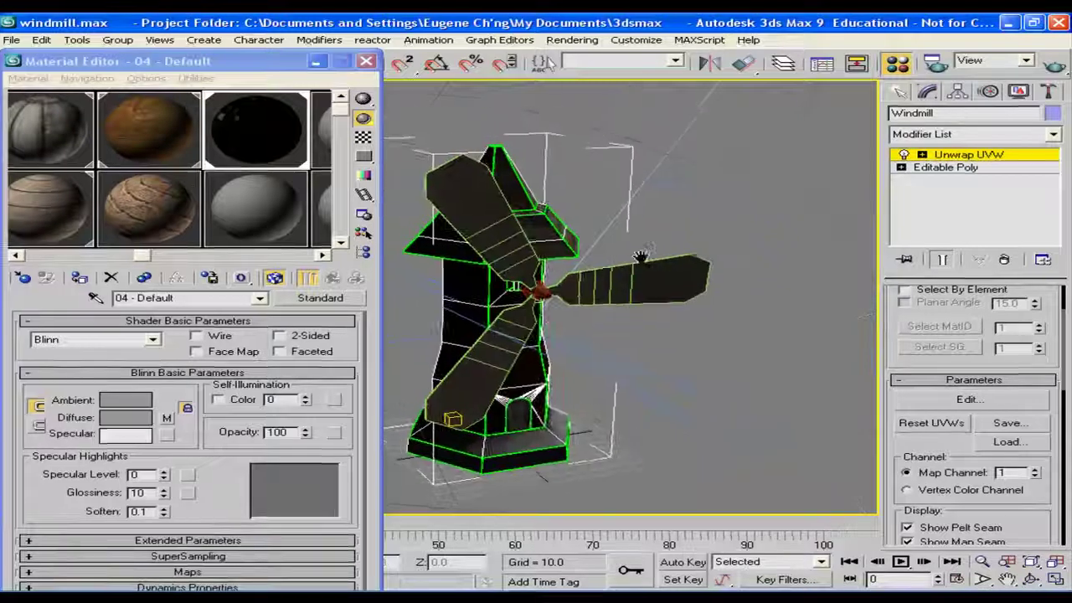
Delete the target directional light above the windmill and the omni light below it from the scene.
{"action": "scroll", "coordinate": [666, 264], "scroll_direction": "down", "scroll_amount": 6}
{"action": "left_click_drag", "start_coordinate": [539, 166], "coordinate": [463, 220]}
{"action": "middle_click_drag", "start_coordinate": [481, 311], "coordinate": [590, 309]}
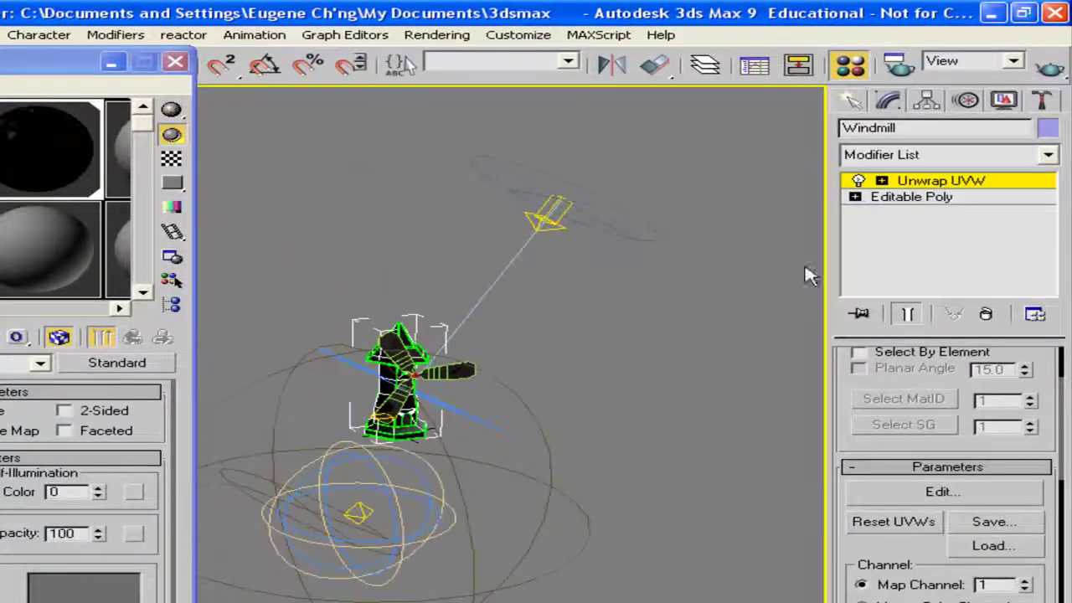
{"action": "left_click", "coordinate": [930, 174]}
{"action": "left_click", "coordinate": [634, 211]}
{"action": "left_click", "coordinate": [540, 267]}
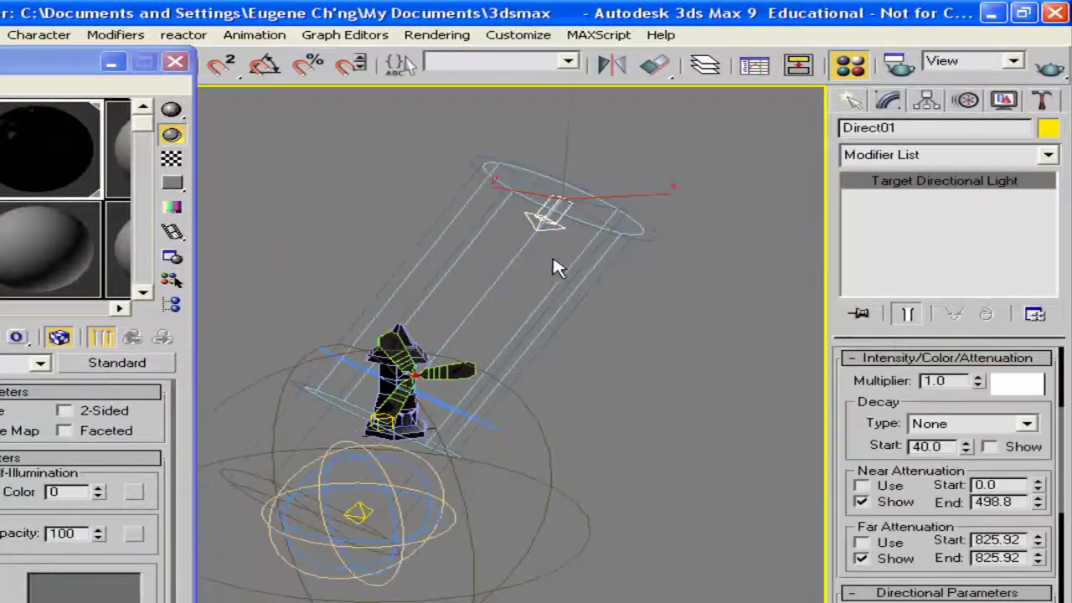
{"action": "key", "text": "Delete"}
{"action": "left_click", "coordinate": [351, 521]}
{"action": "key", "text": "Delete"}
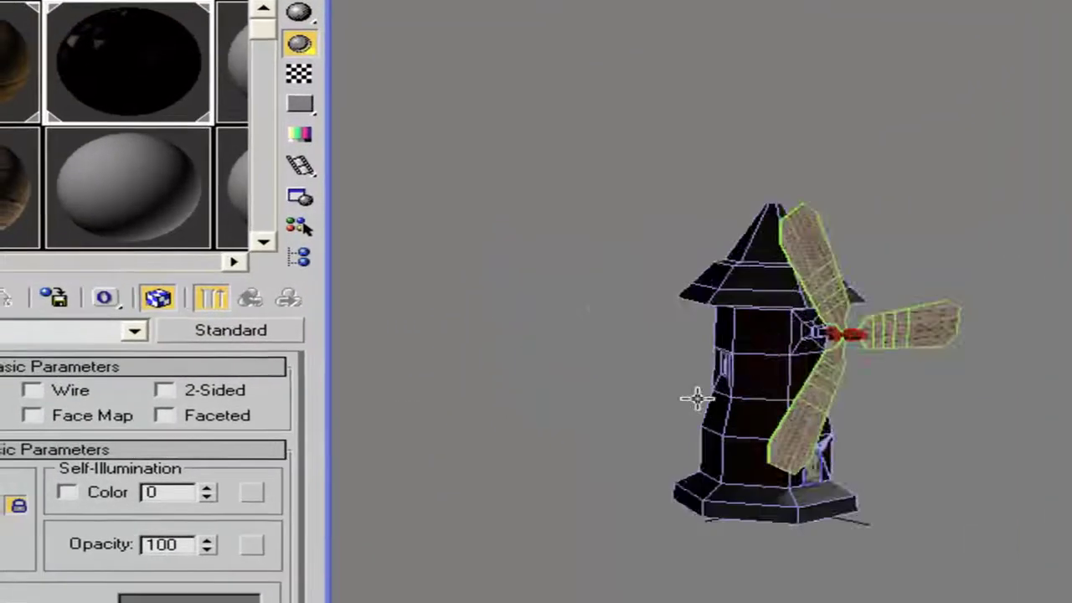
Render the Perspective view of the windmill's front to check the baked texture without lights, then dismiss the render.
{"action": "middle_click_drag", "start_coordinate": [697, 399], "coordinate": [733, 319], "text": "alt"}
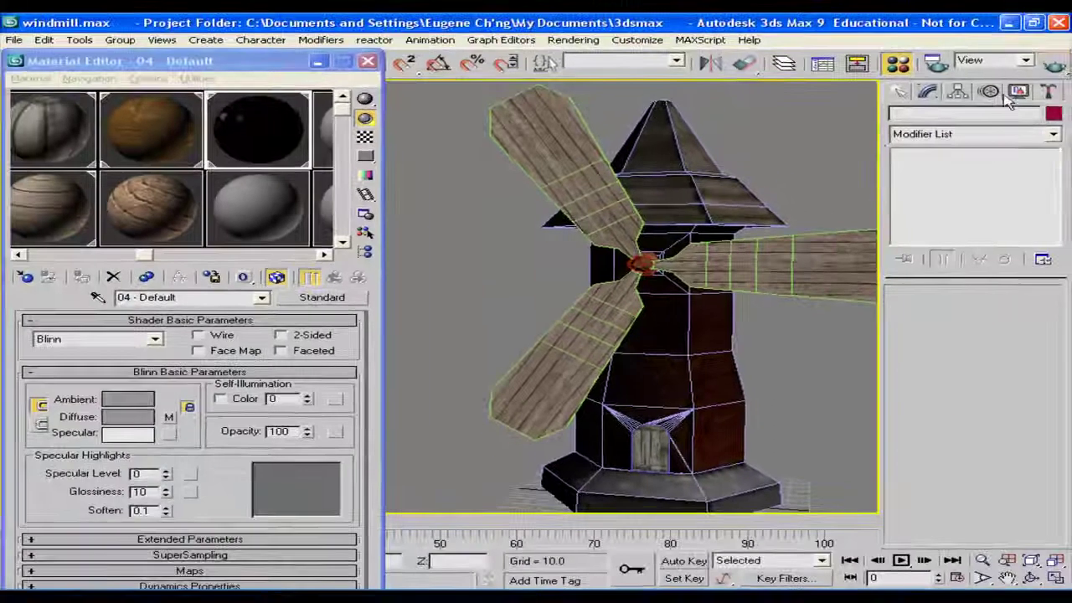
{"action": "key", "text": "shift+q"}
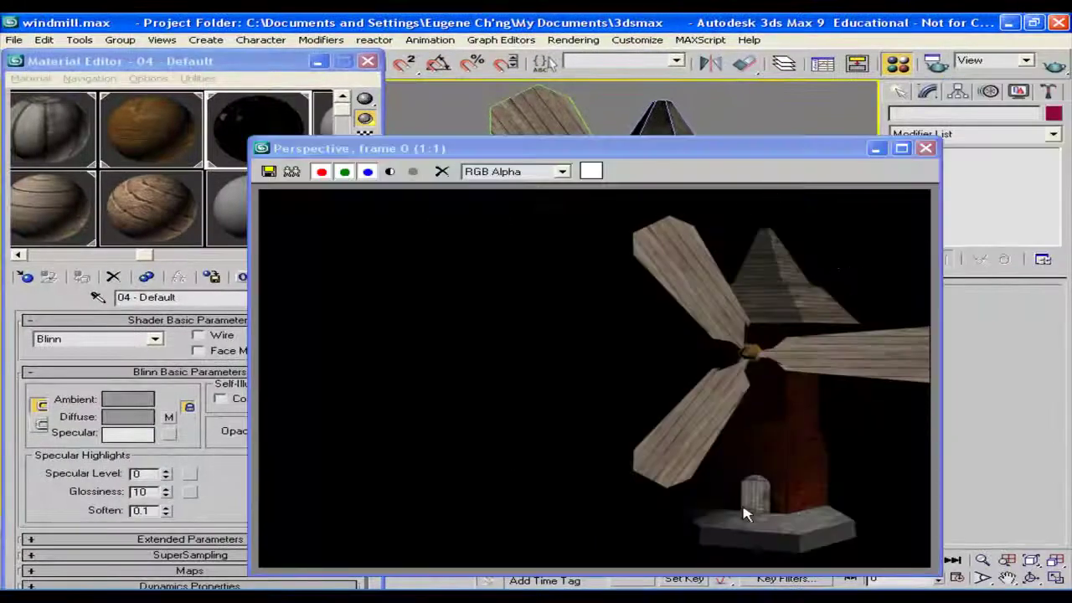
{"action": "left_click", "coordinate": [926, 148]}
Close the Material Editor, render the windmill from another side, and dismiss the render.
{"action": "middle_click_drag", "start_coordinate": [540, 189], "coordinate": [646, 172], "text": "alt"}
{"action": "left_click", "coordinate": [368, 61]}
{"action": "middle_click_drag", "start_coordinate": [776, 201], "coordinate": [637, 172]}
{"action": "left_click", "coordinate": [1054, 64]}
{"action": "left_click", "coordinate": [925, 148]}
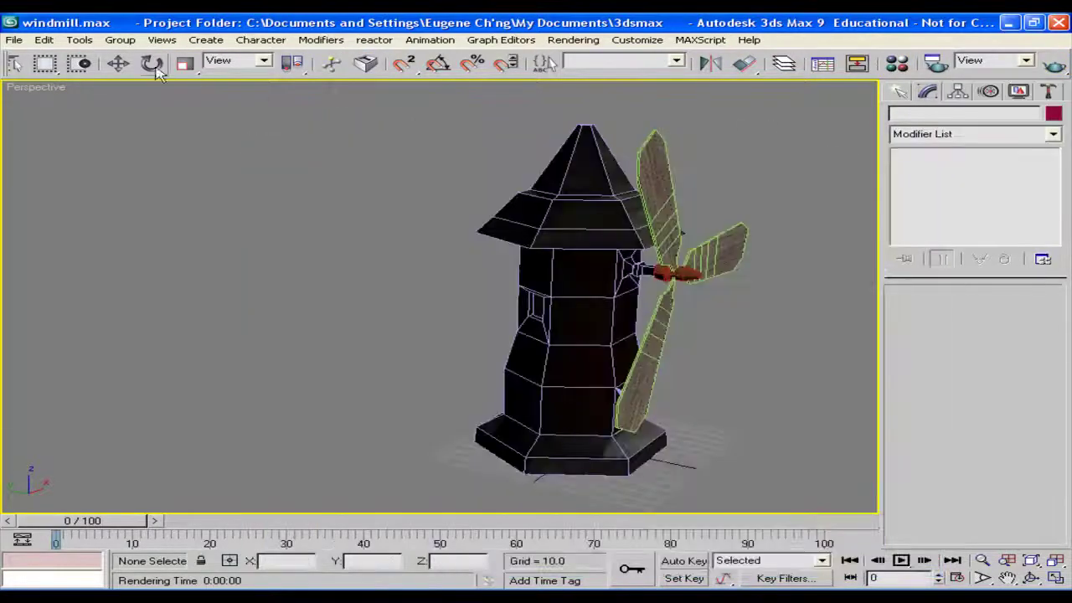